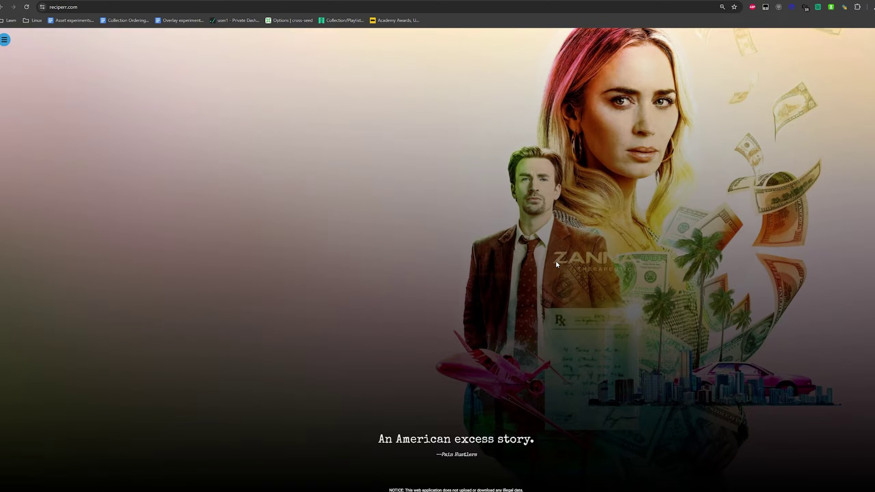
Reload reciperr.com for a fresh quote, then select and deselect the words 'very existence'.
key(ctrl+l)
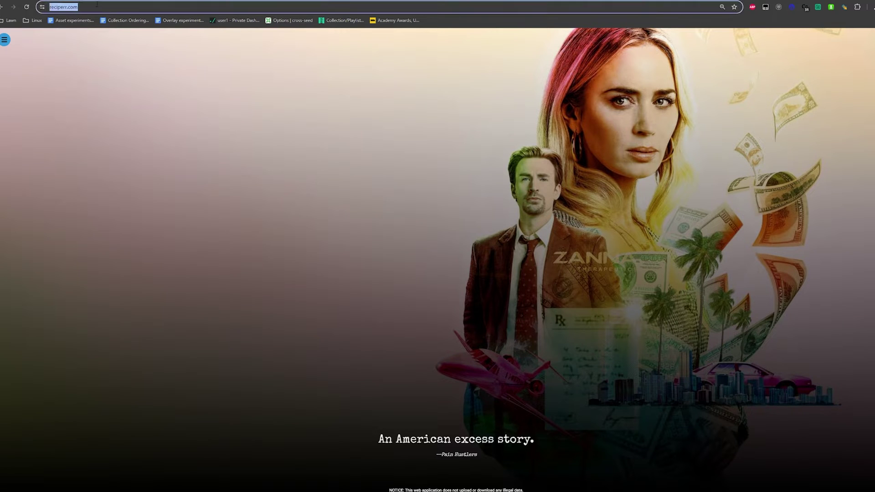
key(Return)
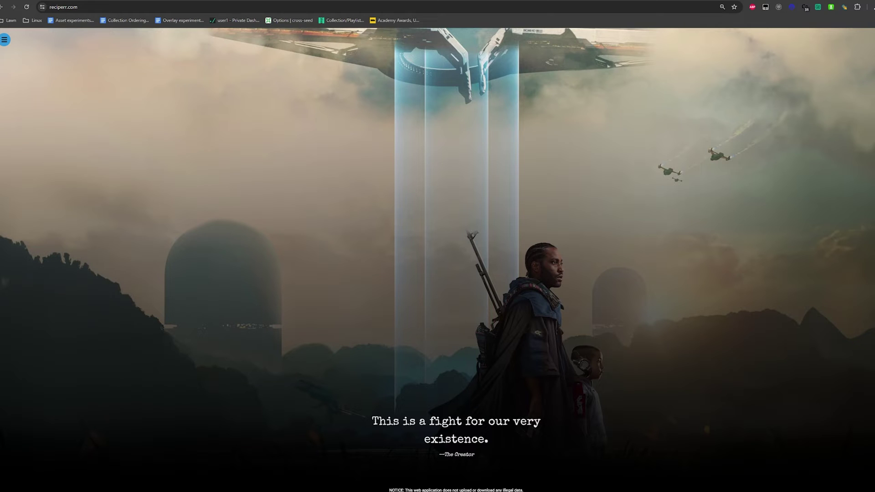
drag(510, 422, 500, 430)
click(351, 383)
Open and close the navigation menu twice, leaving it open.
click(4, 39)
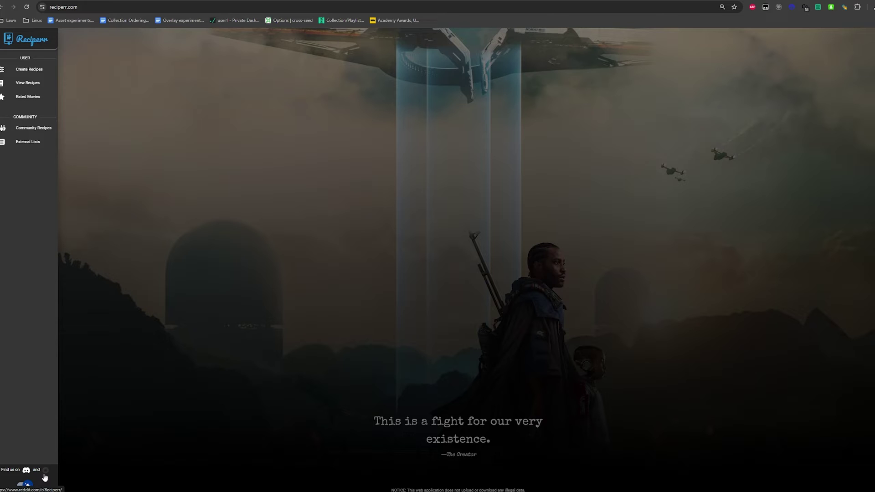
click(114, 431)
click(4, 40)
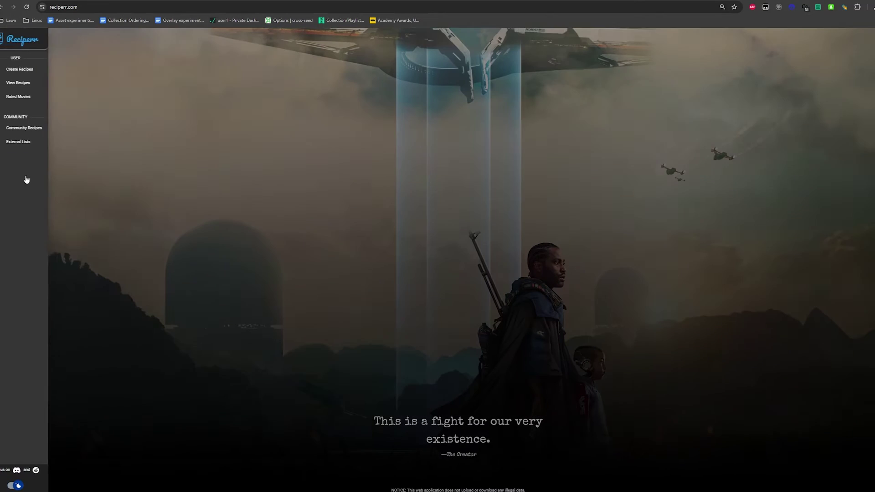
click(392, 160)
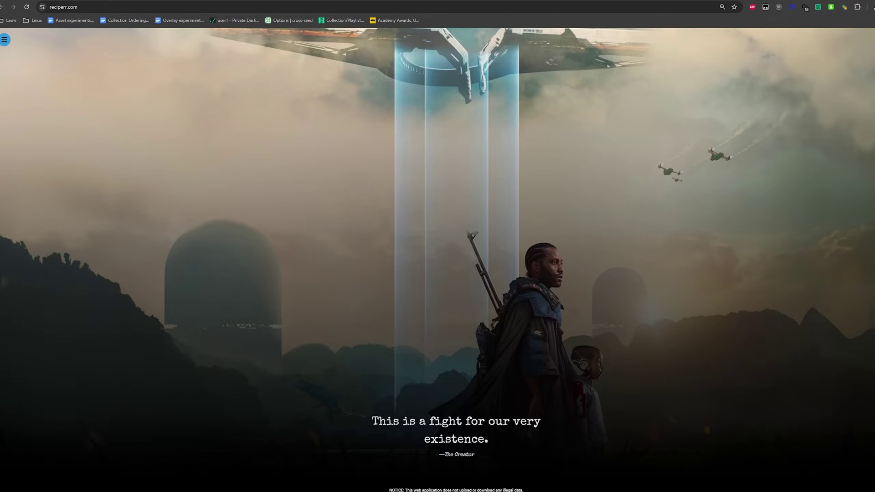
click(4, 40)
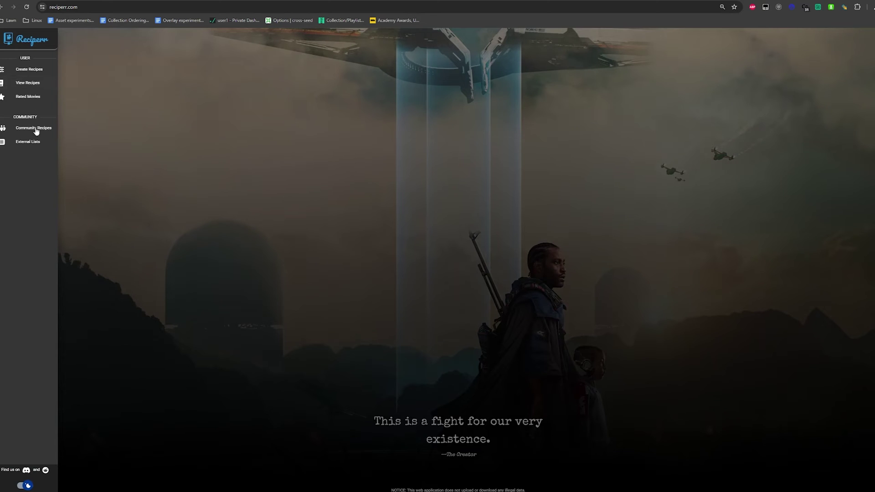
Flip the site between light and dark themes, ending dark, and go to Create Recipes.
click(25, 486)
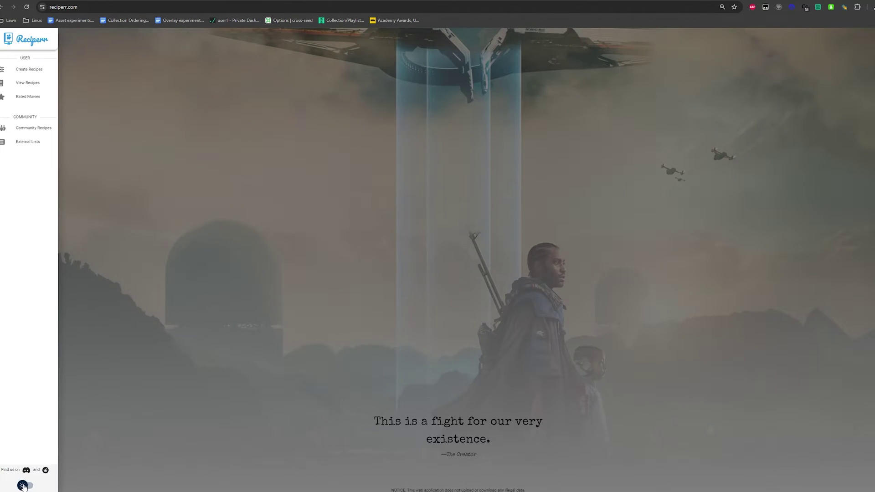
click(25, 485)
click(24, 486)
click(24, 486)
click(24, 486)
click(24, 485)
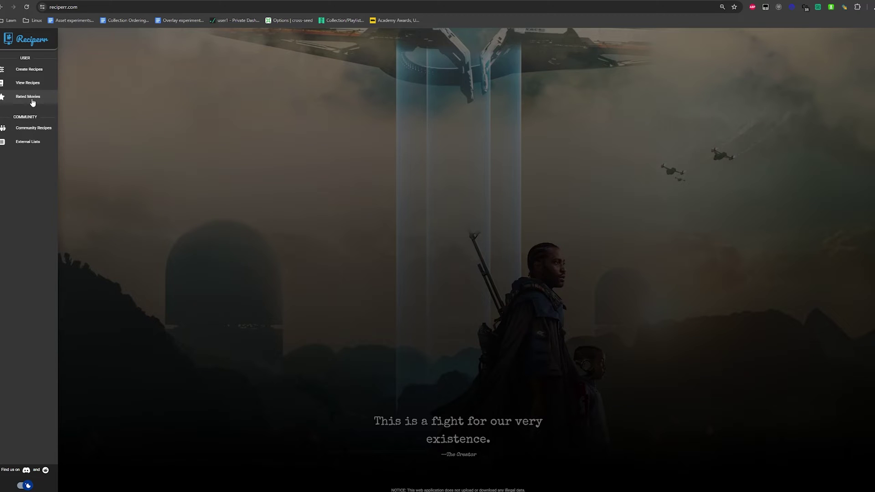
click(30, 70)
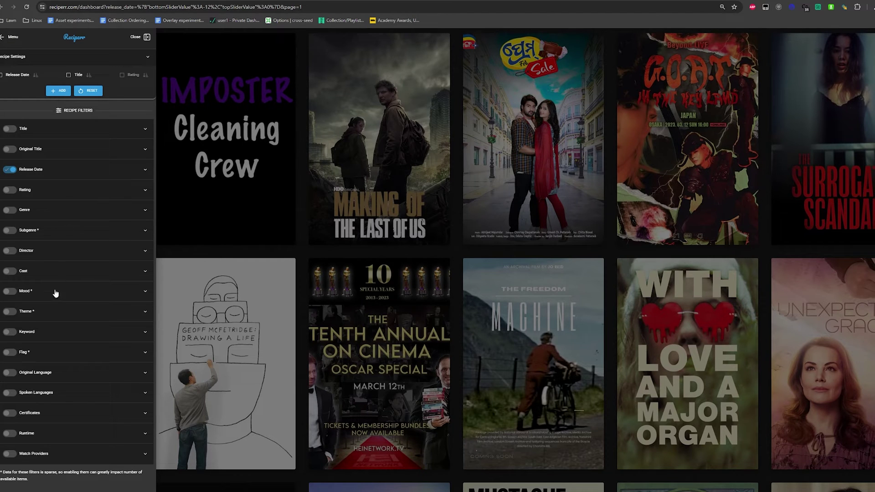
Zoom the page to 175% and visit the Rated Movies page from the menu.
key(ctrl+plus)
key(ctrl+plus)
key(ctrl+plus)
key(ctrl+plus)
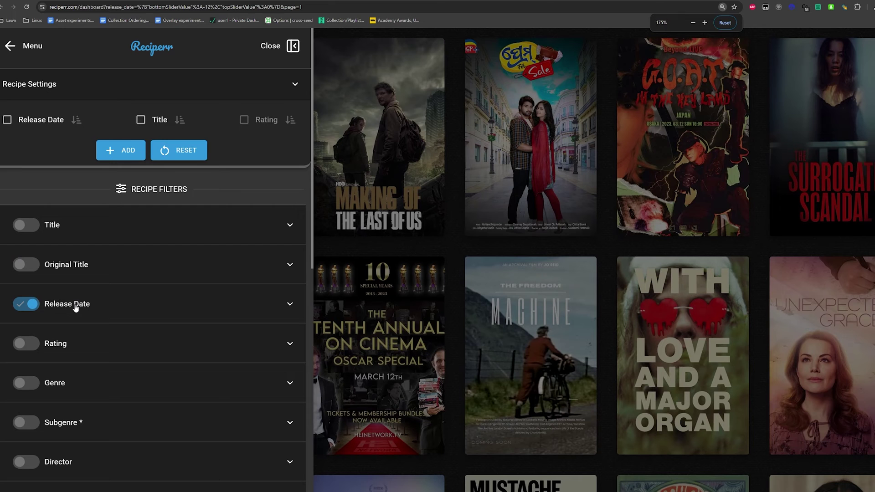
scroll(98, 337, down, 1)
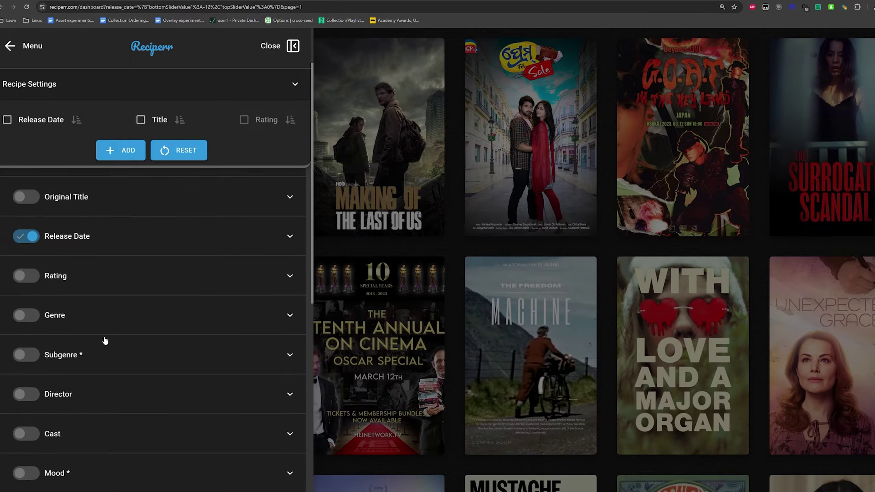
scroll(89, 274, up, 1)
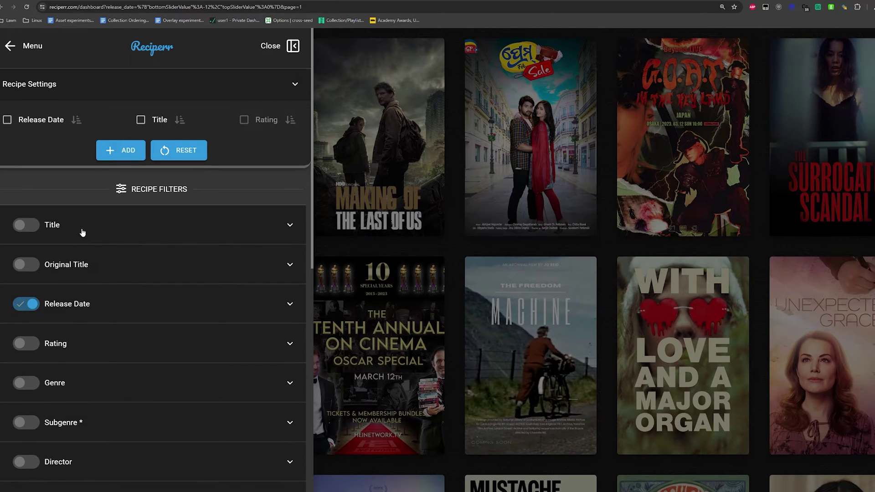
click(11, 47)
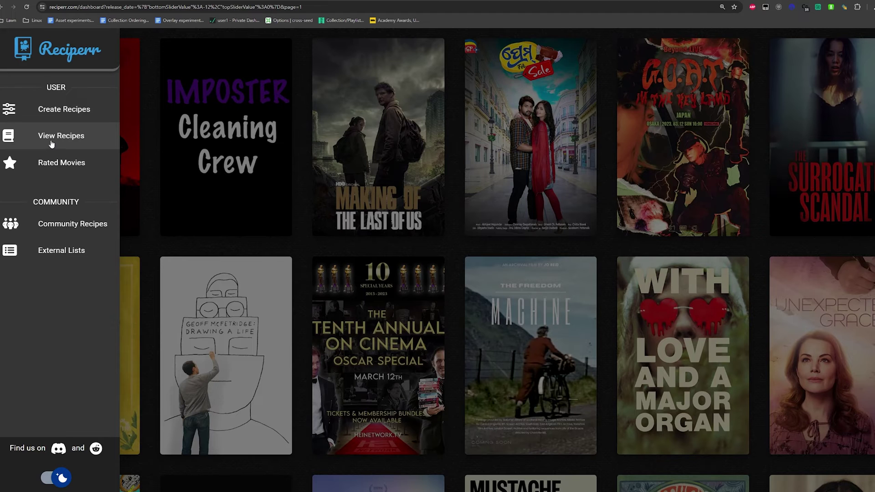
click(42, 162)
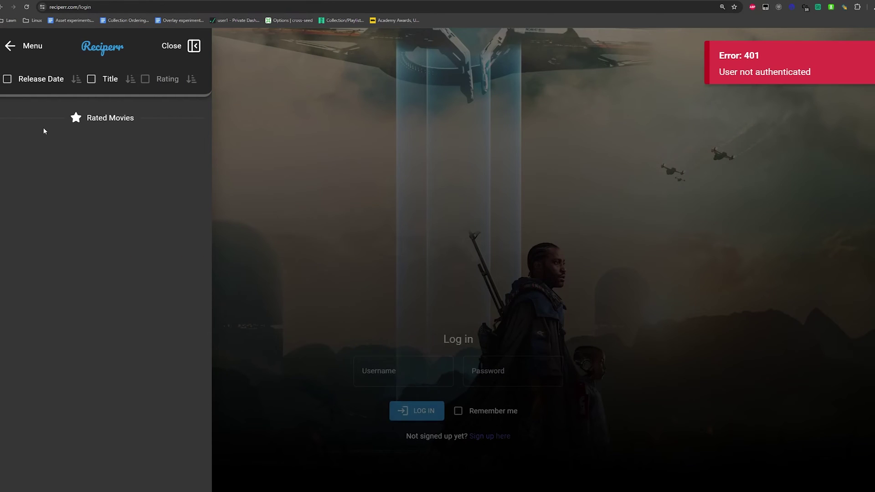
Close the menu, submit the login form, and reopen the navigation menu.
click(9, 46)
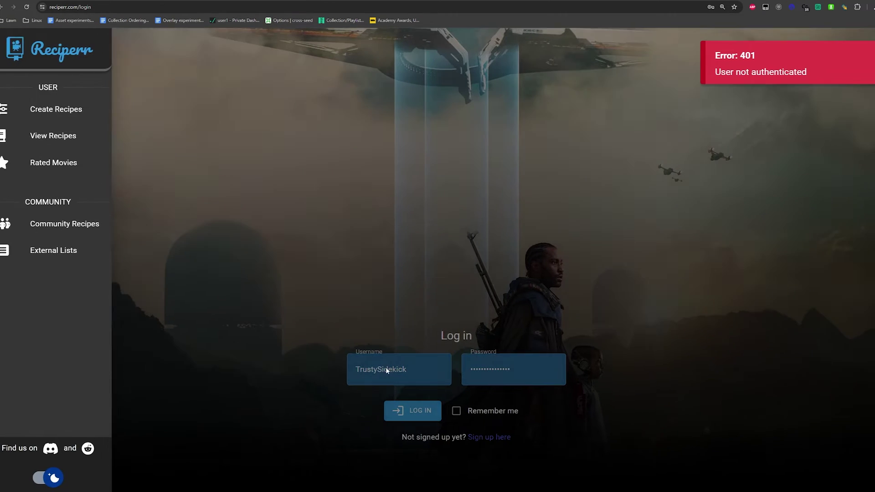
click(386, 368)
key(Return)
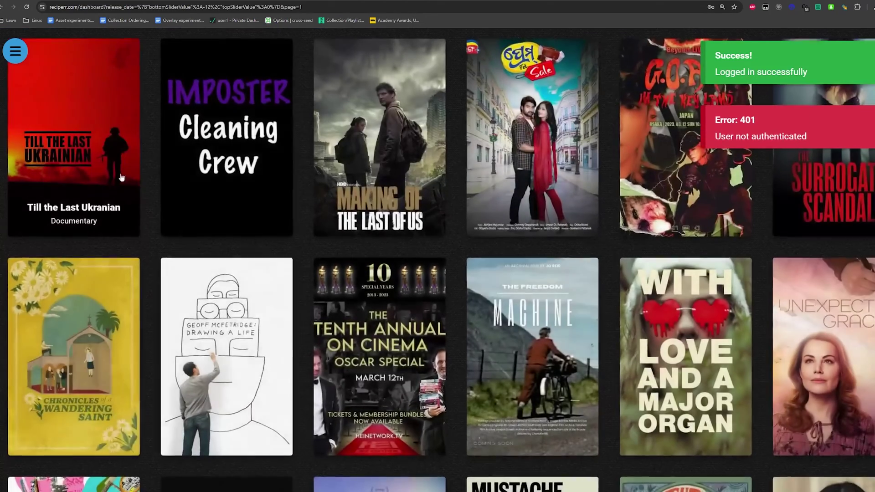
click(15, 50)
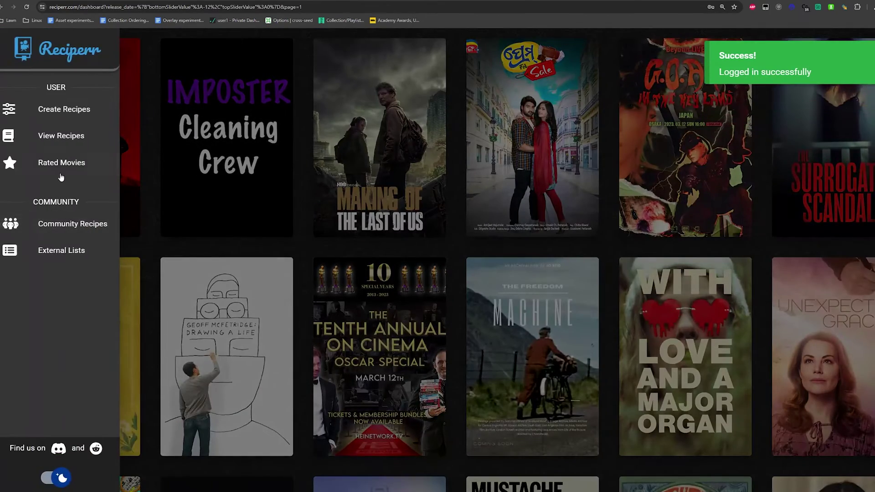
Look at the Rated Movies list and the saved recipes list, returning to the menu each time.
click(56, 165)
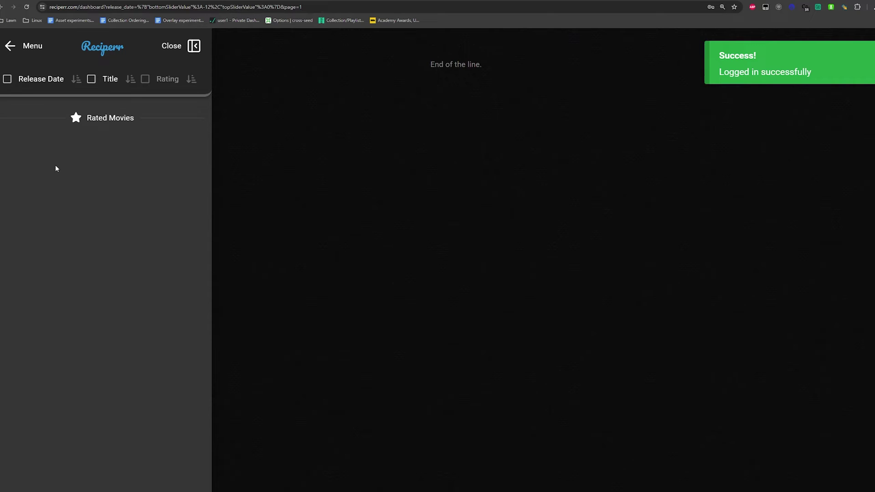
click(9, 45)
click(39, 138)
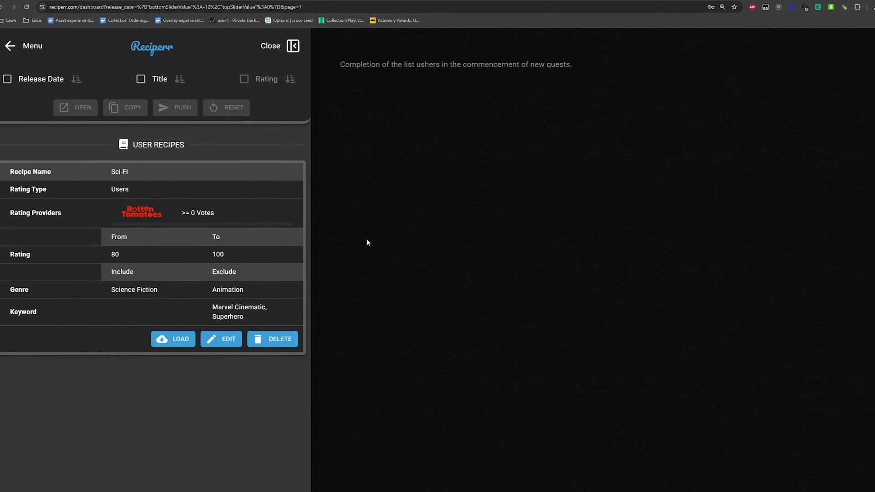
click(9, 45)
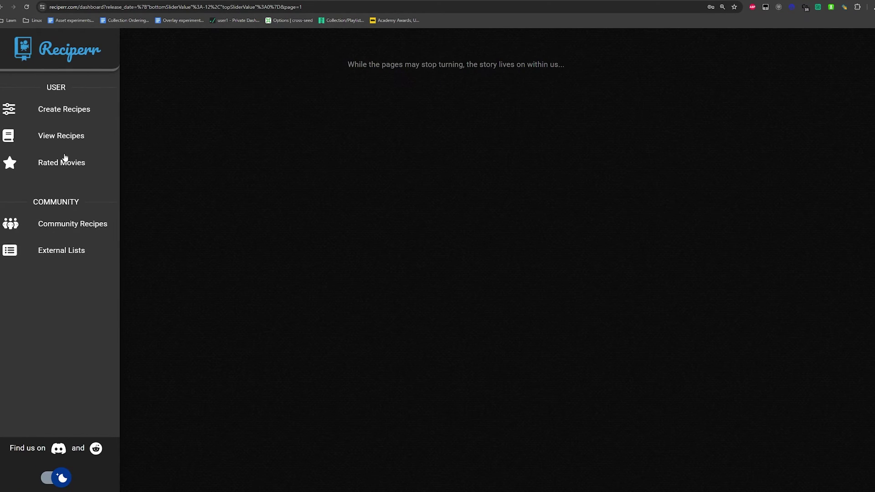
Scroll through the Community Recipes cards, then return to the menu.
click(61, 227)
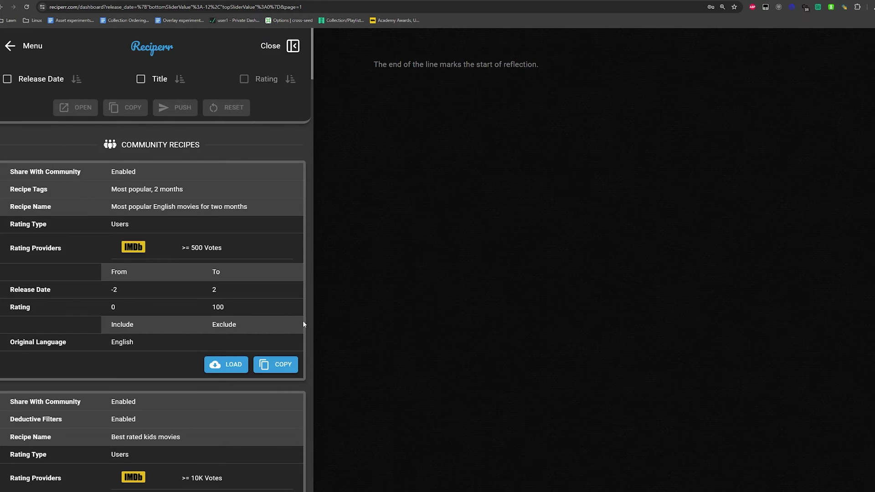
scroll(235, 294, down, 20)
scroll(212, 348, down, 10)
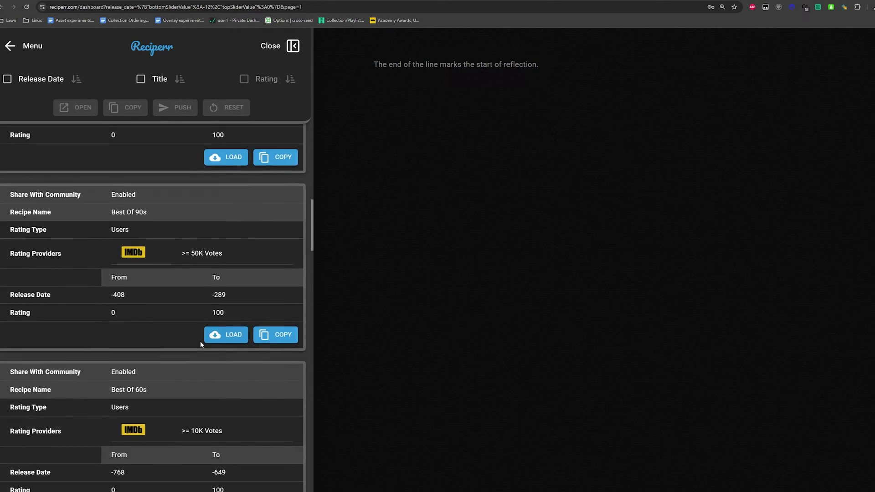
scroll(159, 351, down, 10)
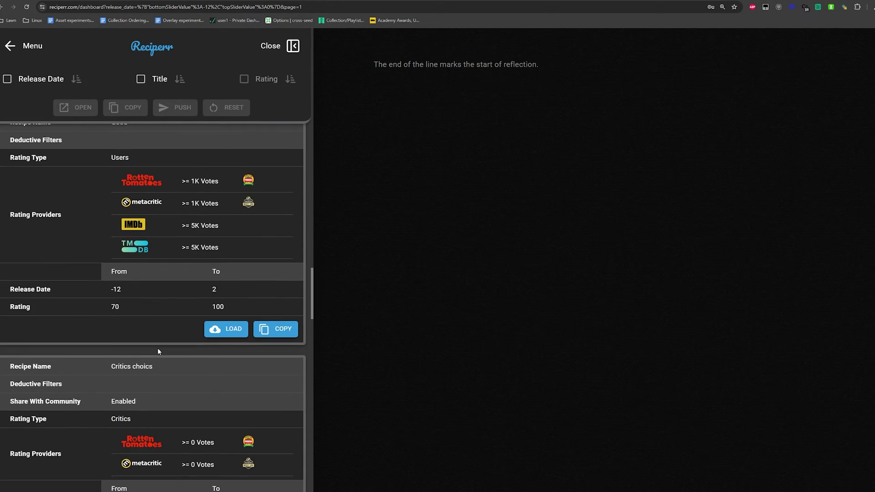
scroll(149, 375, up, 3)
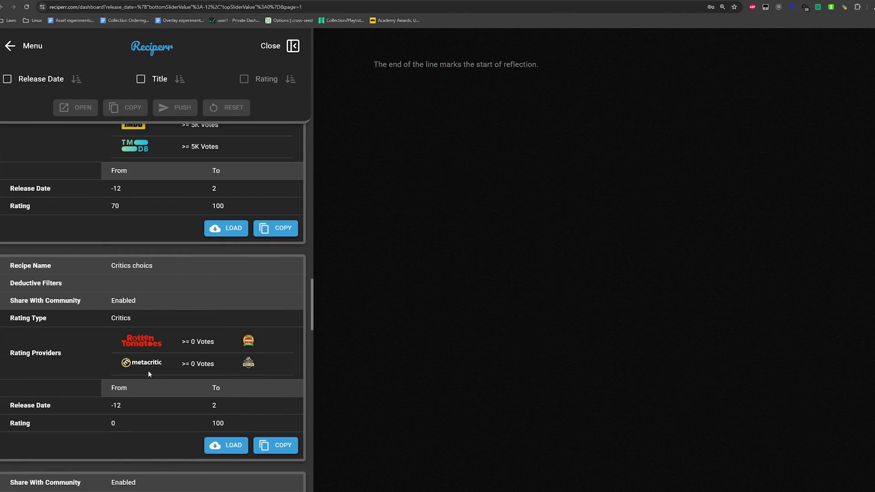
scroll(145, 401, up, 12)
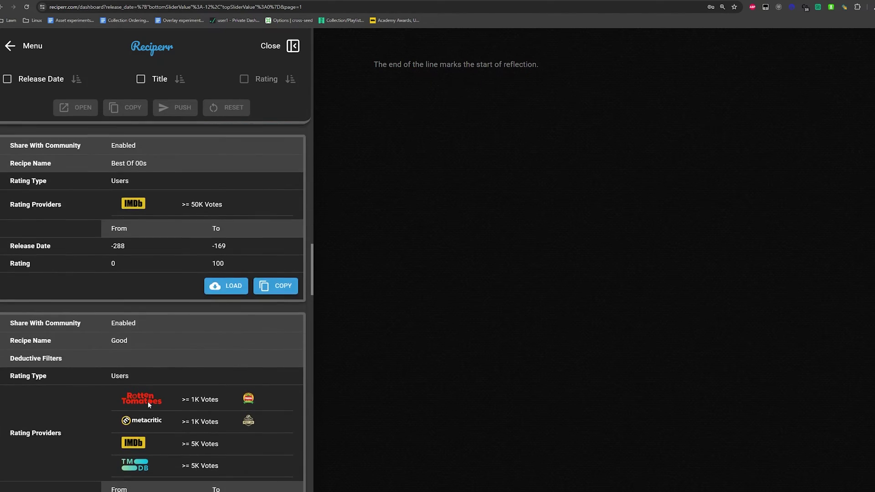
scroll(142, 401, up, 15)
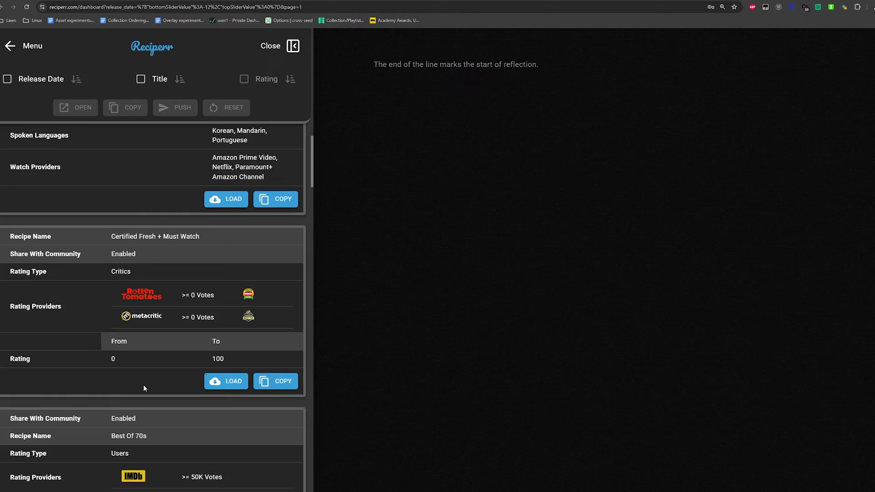
click(23, 46)
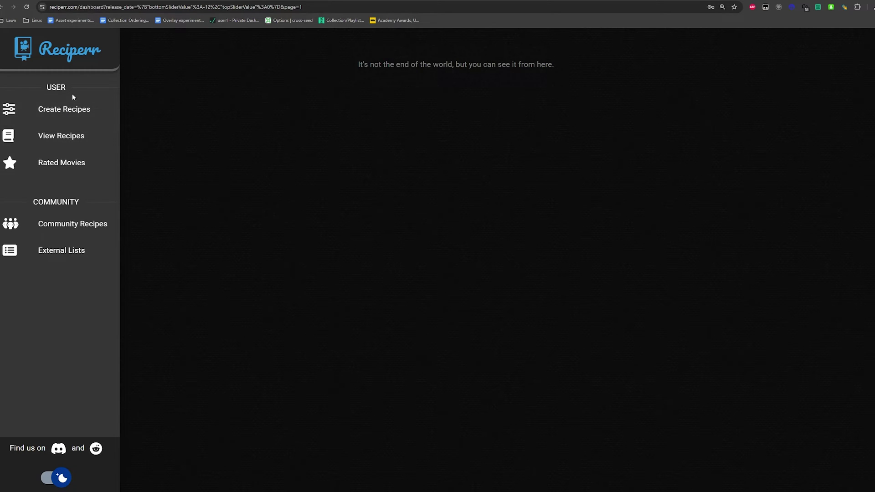
Open the recipe builder briefly and go back to the navigation menu.
click(63, 110)
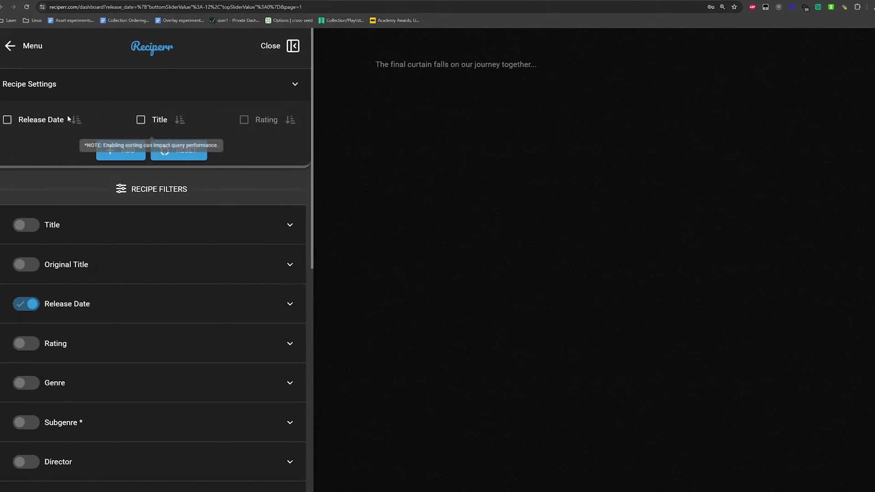
click(10, 47)
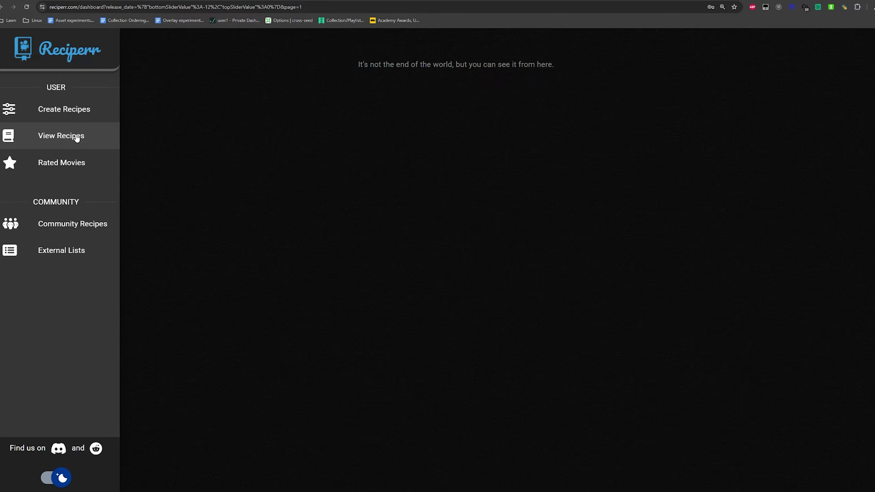
Start editing the saved Sci-Fi recipe and expand its Recipe Settings.
click(76, 138)
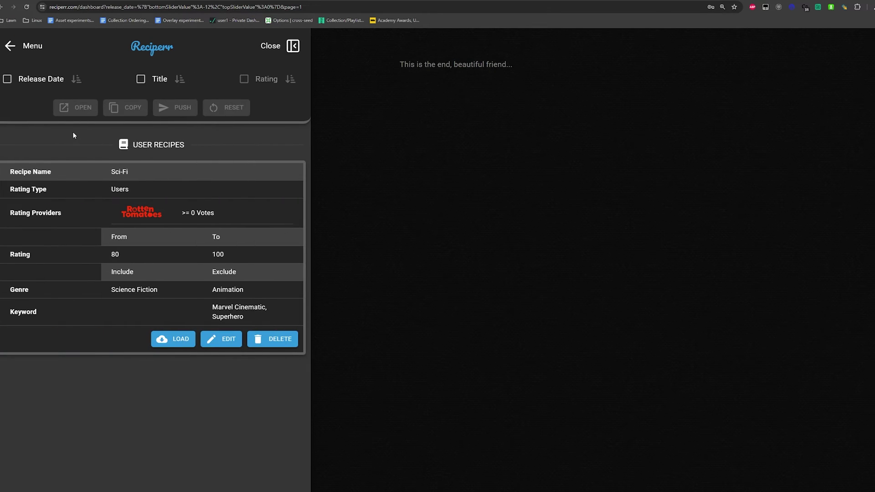
click(221, 339)
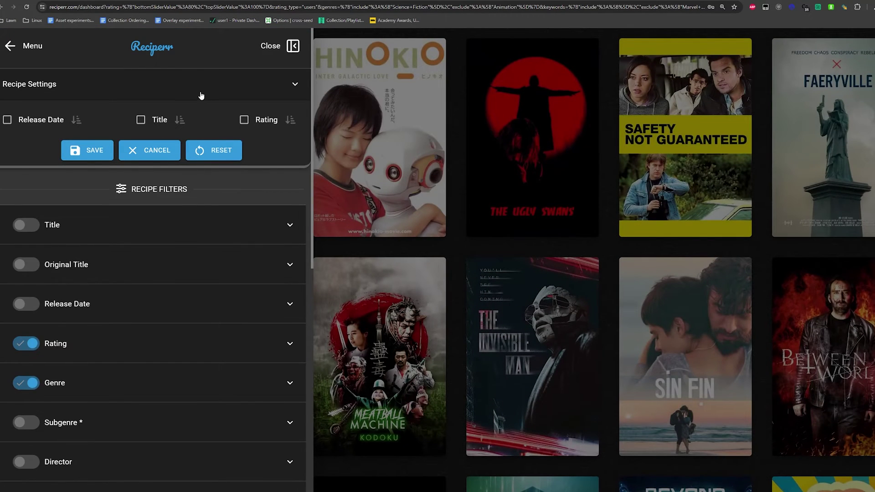
click(201, 95)
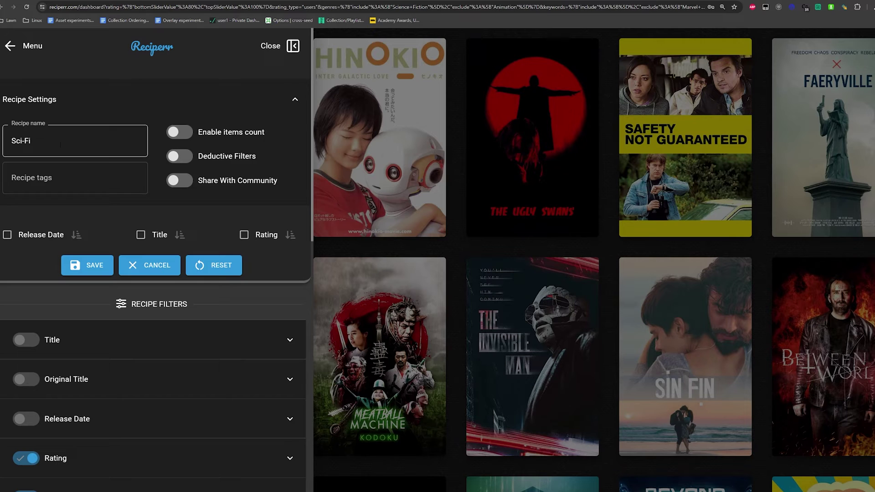
triple_click(21, 141)
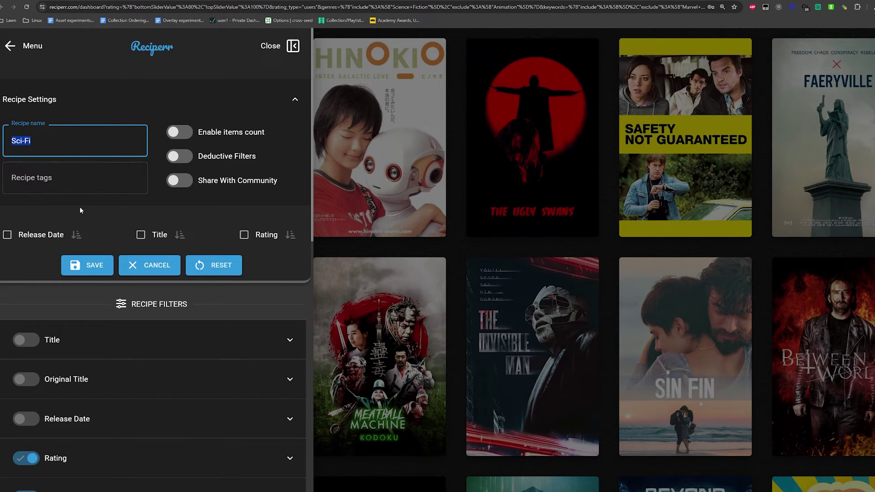
Toggle Share With Community on and off, then enable the items count showing 299 movies.
click(35, 172)
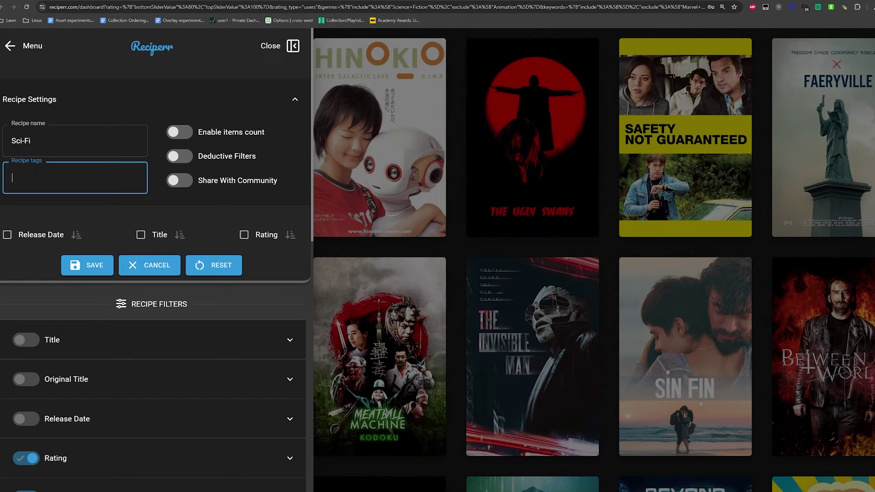
click(186, 180)
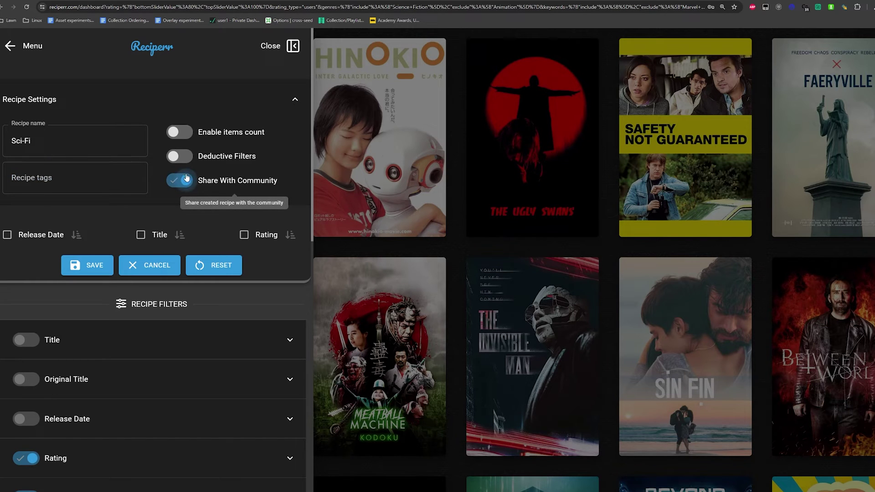
click(185, 180)
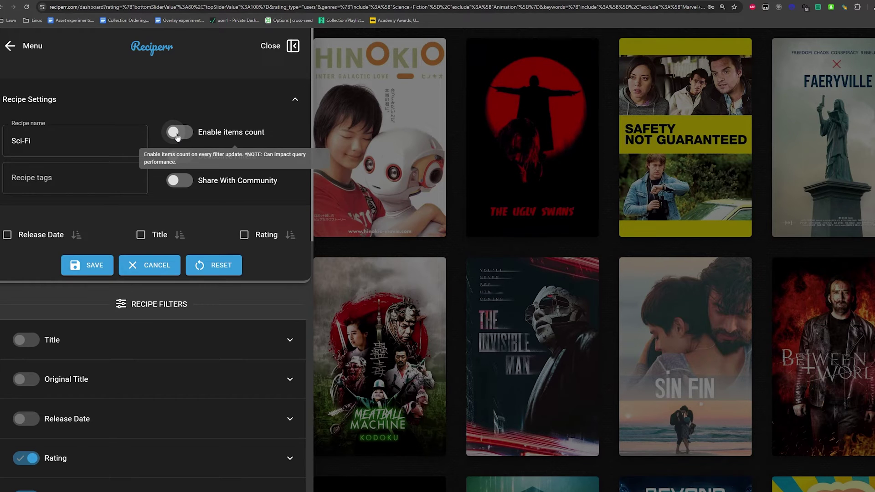
click(177, 136)
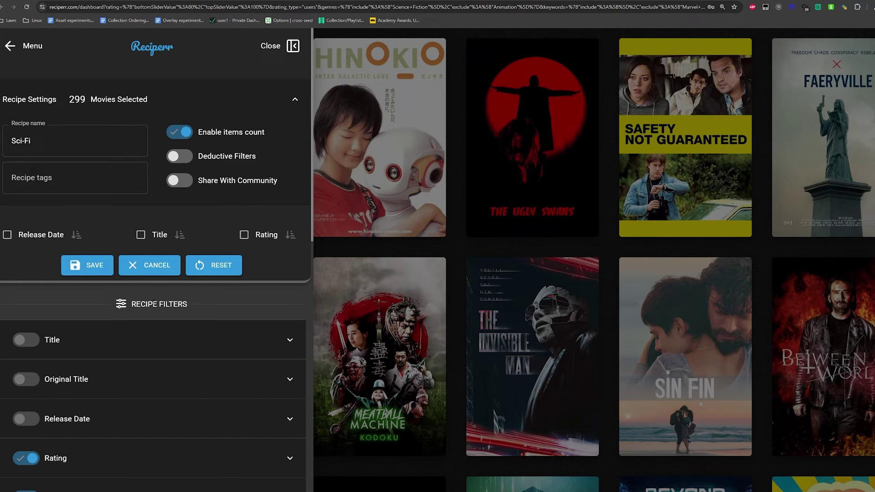
Scroll down to the Rating filter and expand its options.
scroll(229, 388, down, 2)
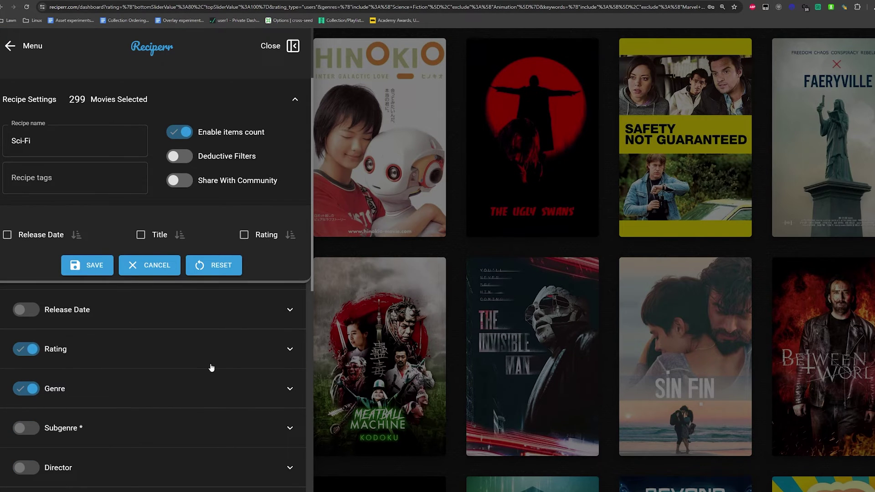
scroll(199, 383, down, 4)
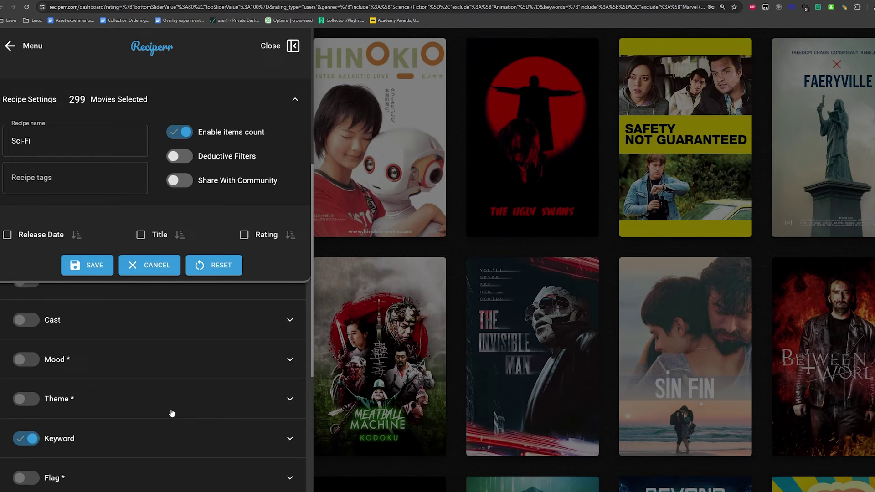
scroll(174, 424, down, 2)
scroll(176, 414, up, 7)
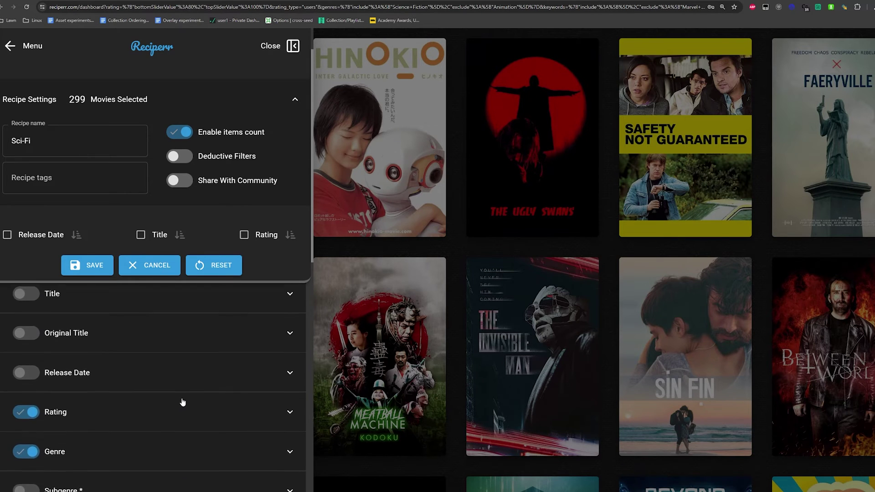
scroll(183, 402, up, 1)
scroll(170, 412, down, 2)
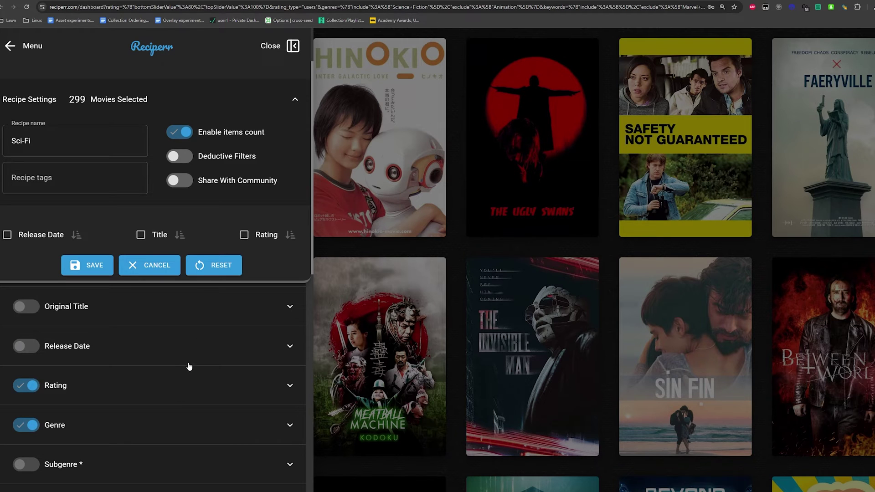
click(128, 393)
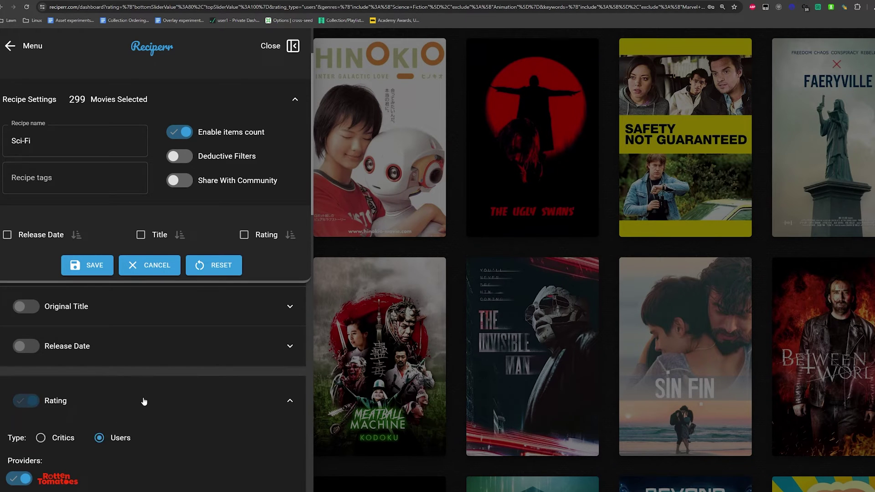
scroll(144, 402, down, 2)
scroll(105, 374, down, 1)
scroll(106, 374, down, 2)
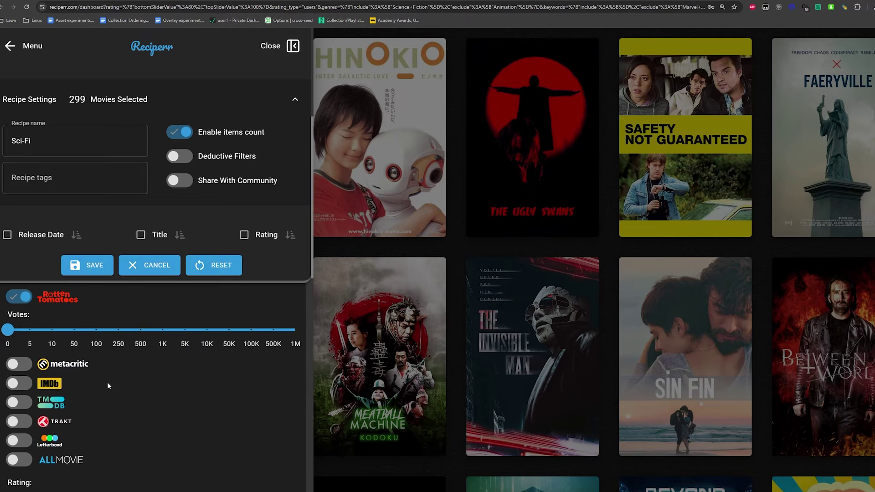
Drag the Rotten Tomatoes Votes slider to 1K, cutting the selection to 136 movies.
mouse_move(16, 336)
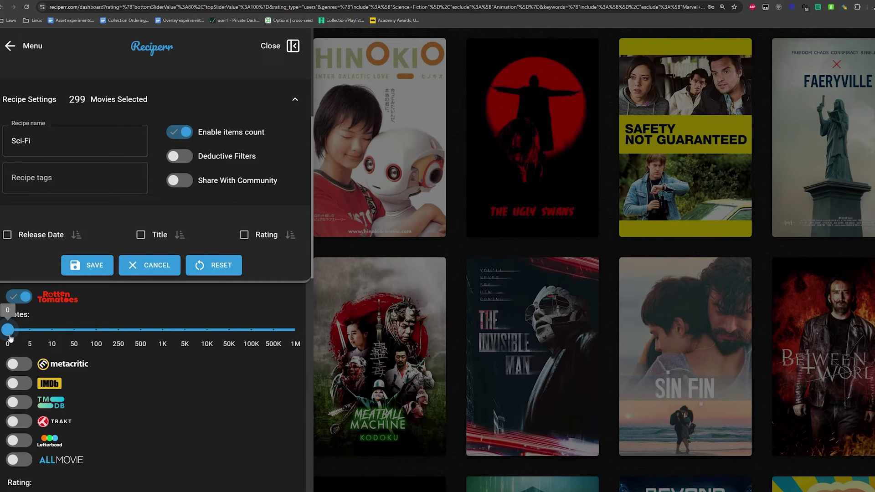
drag(10, 338, 163, 345)
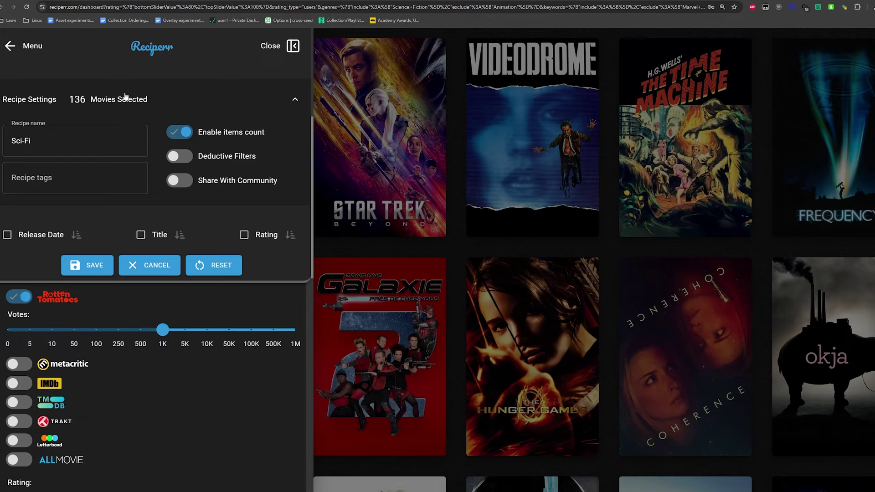
scroll(146, 421, up, 2)
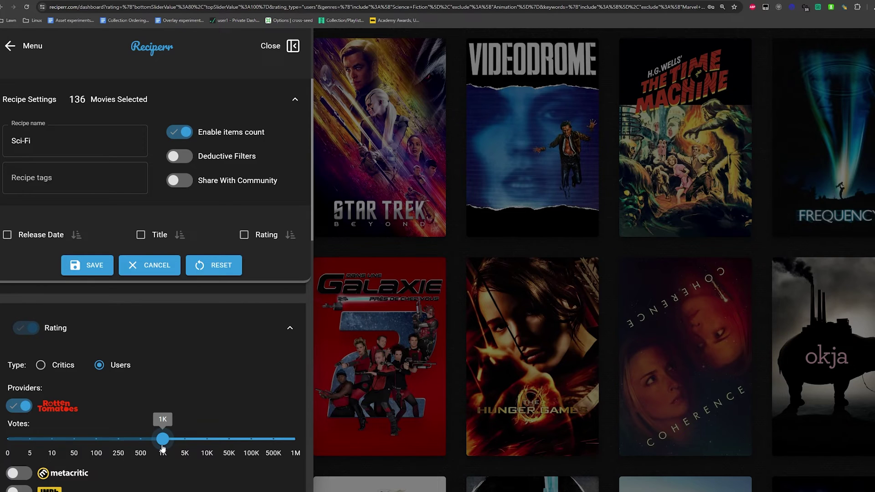
scroll(162, 449, up, 3)
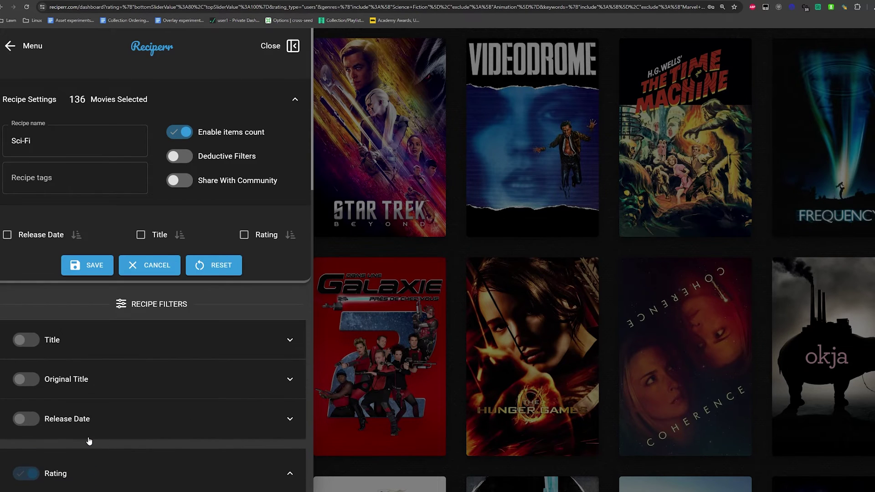
scroll(89, 441, down, 2)
scroll(157, 428, down, 5)
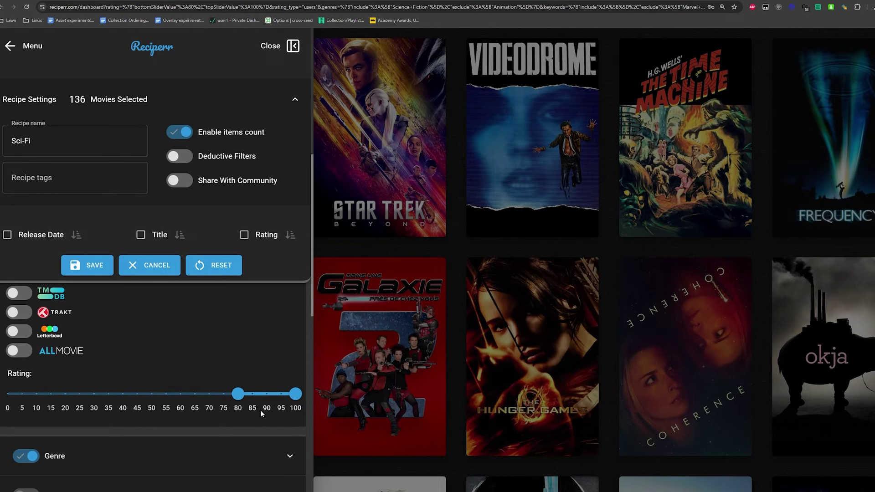
scroll(122, 394, down, 2)
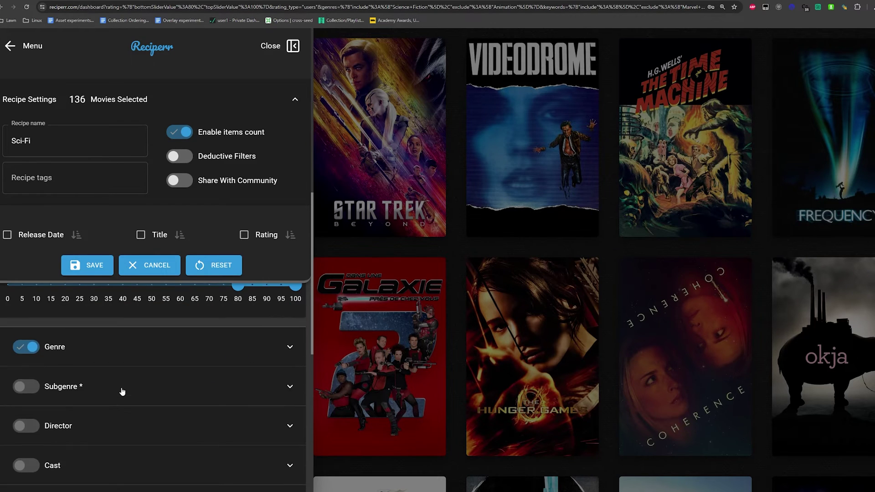
Expand the Genre filter and browse the Include genre list twice without adding any genre.
click(276, 344)
scroll(273, 343, down, 3)
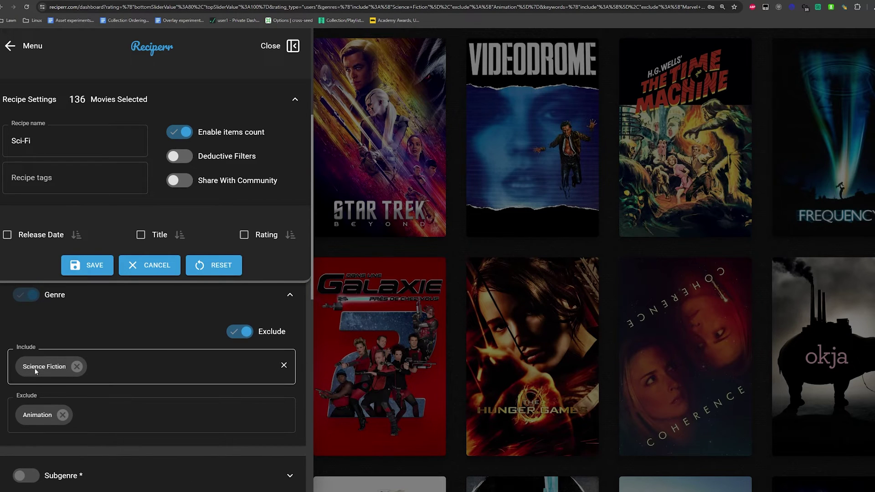
scroll(35, 371, up, 1)
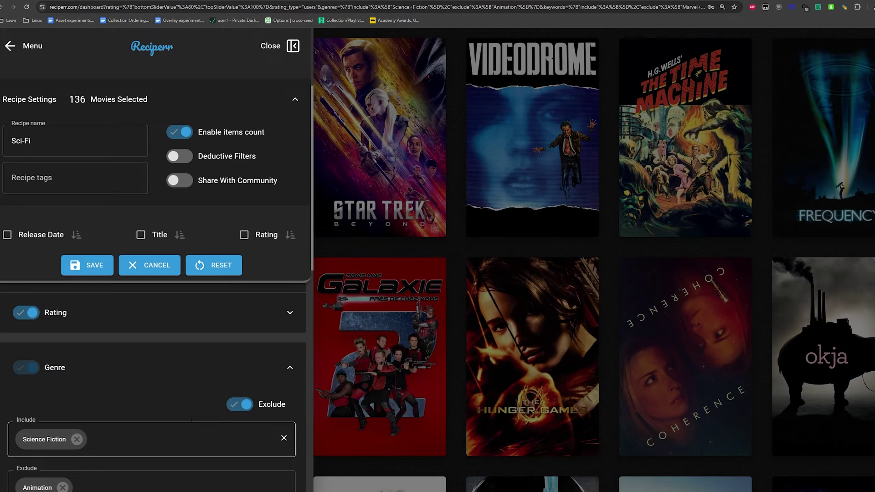
scroll(151, 438, down, 1)
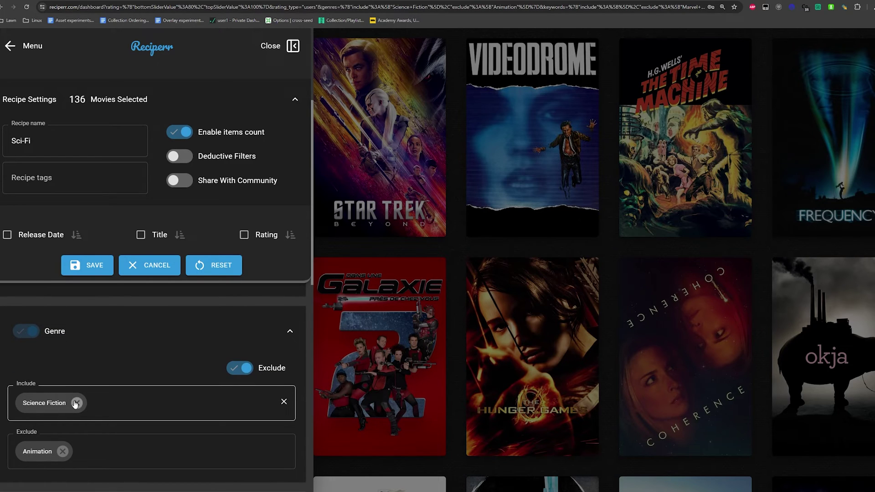
click(128, 405)
scroll(105, 355, down, 5)
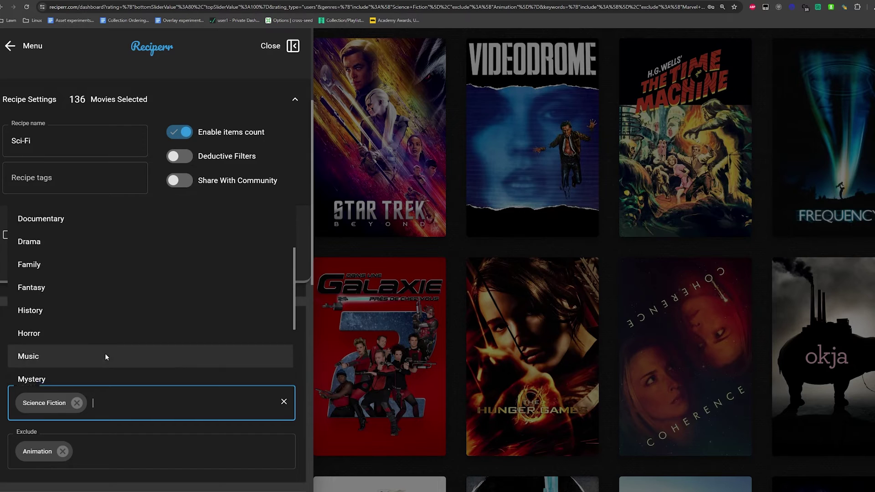
click(68, 427)
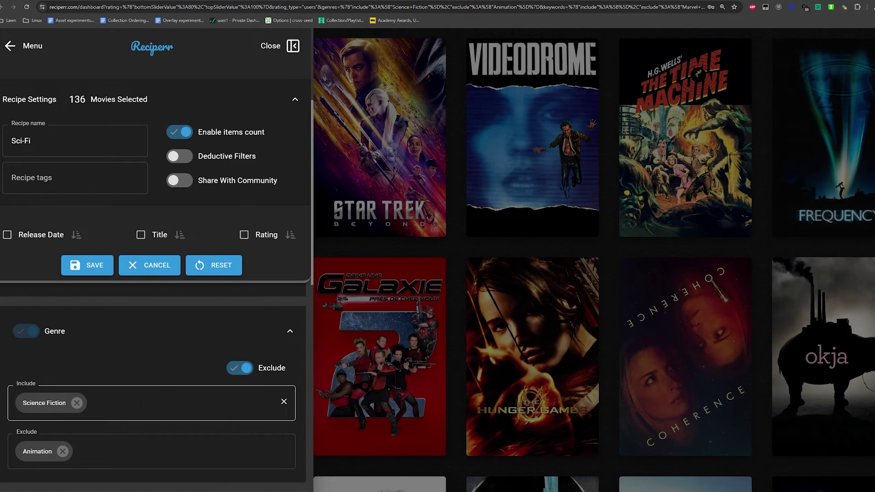
click(113, 404)
scroll(69, 346, down, 5)
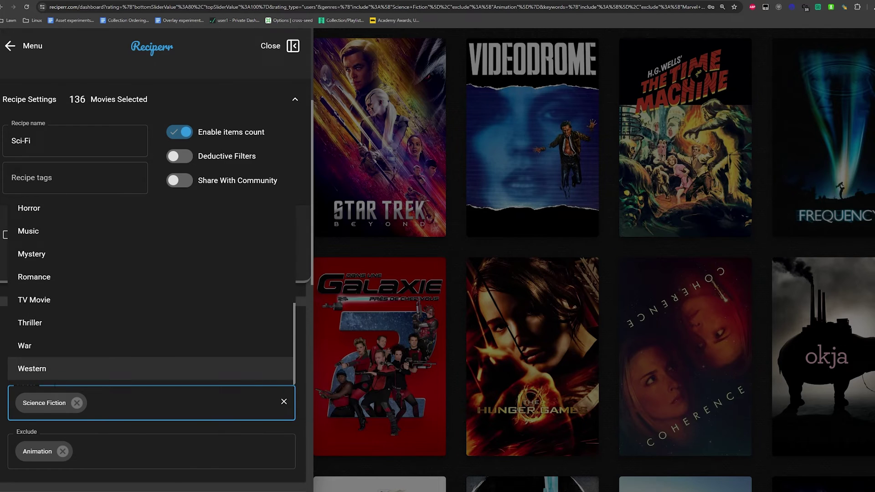
click(2, 388)
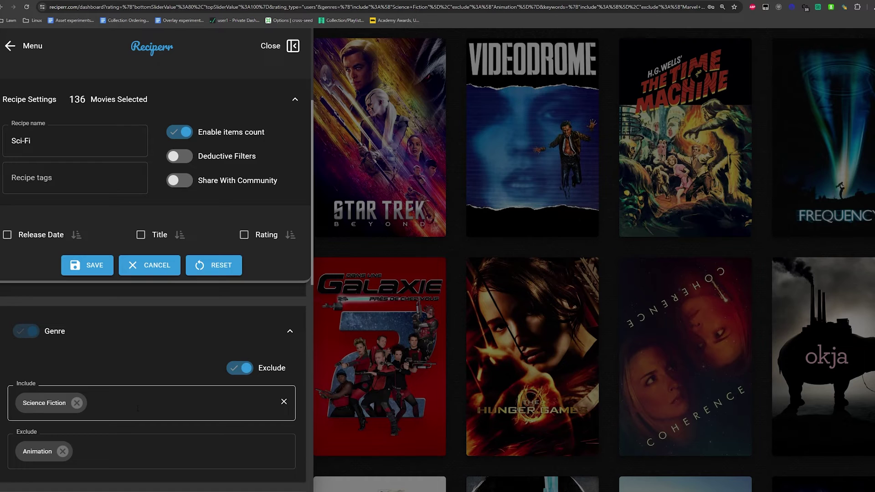
Expand the Keyword filter and review the Exclude keywords Marvel Cinematic and Superhero.
scroll(120, 417, up, 3)
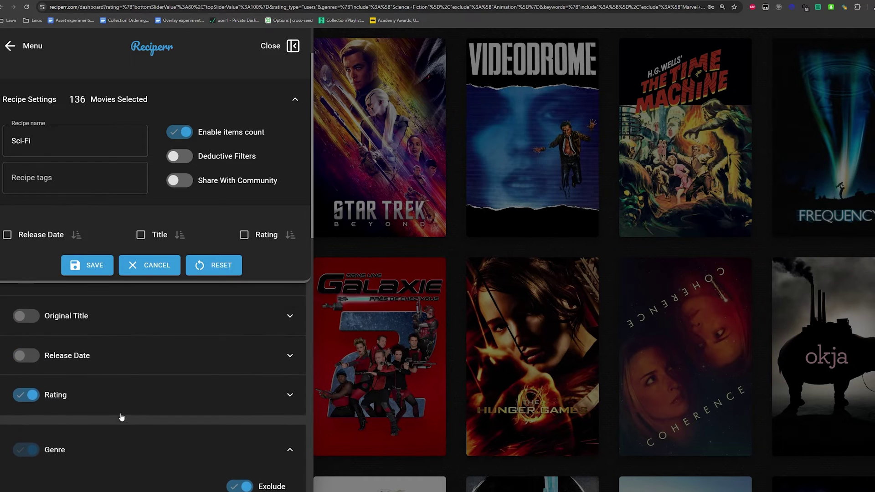
scroll(120, 417, down, 10)
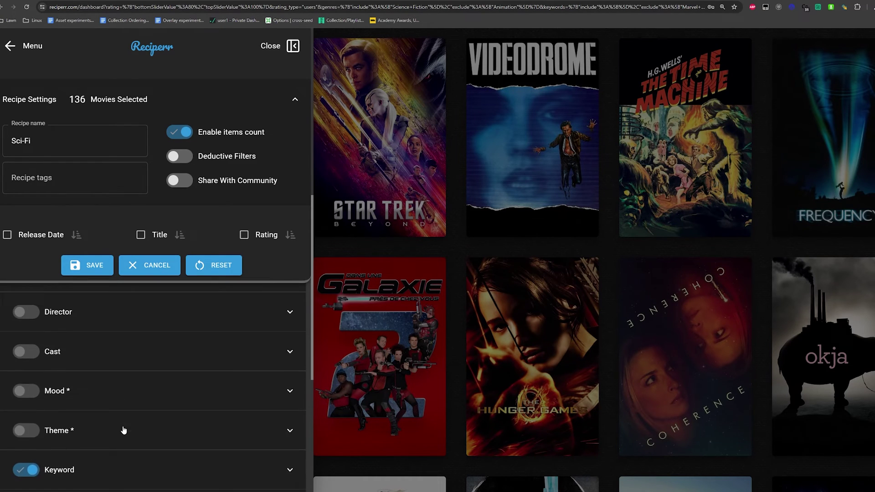
click(126, 395)
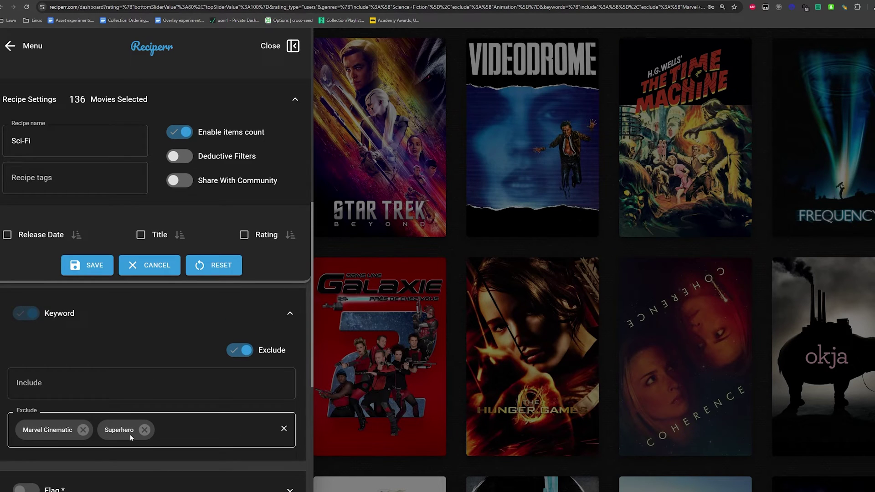
scroll(148, 336, down, 5)
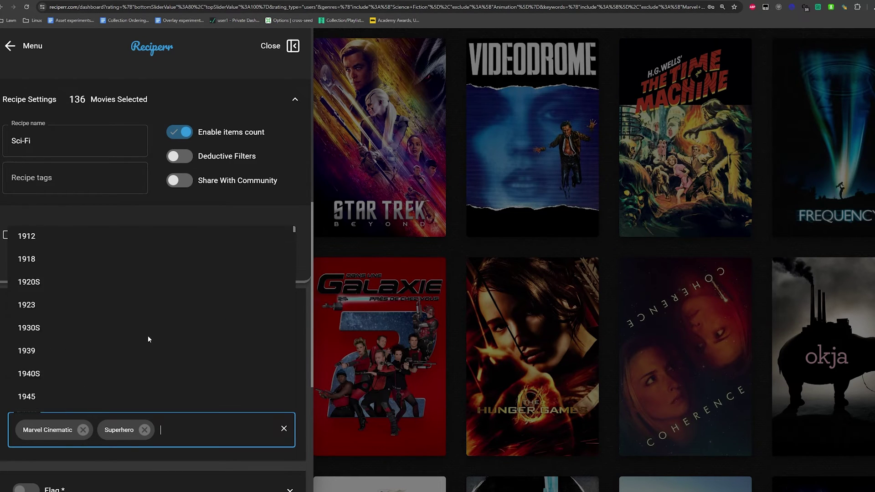
drag(293, 227, 289, 348)
scroll(289, 351, down, 5)
scroll(117, 381, down, 5)
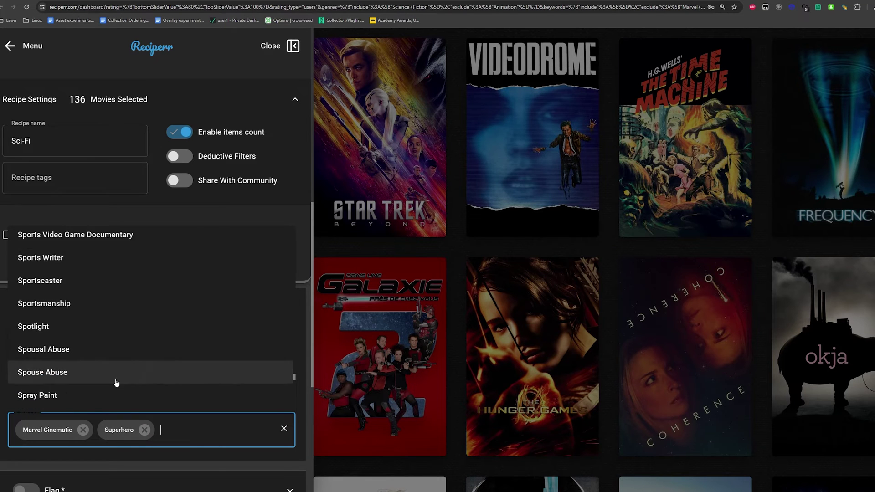
scroll(114, 381, down, 5)
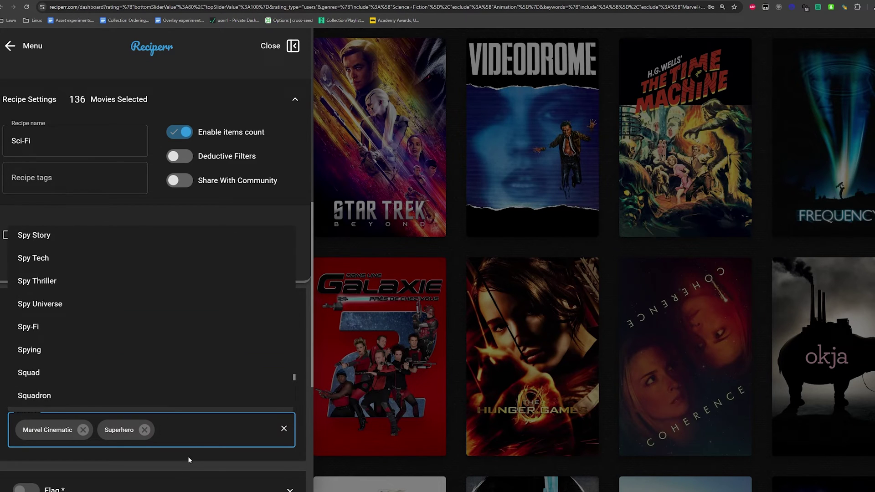
Search 'Superhero' in the exclusions, cancel and delete the text, and close the filter drawer.
text(Superhero)
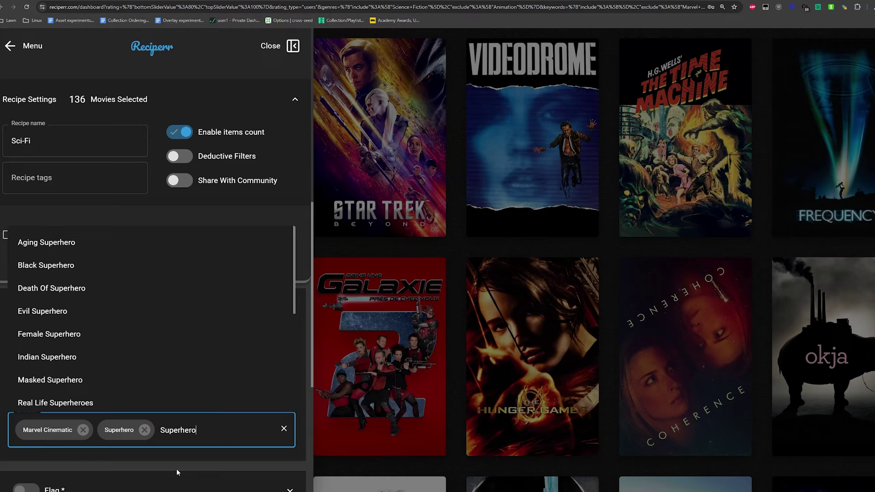
scroll(39, 358, down, 5)
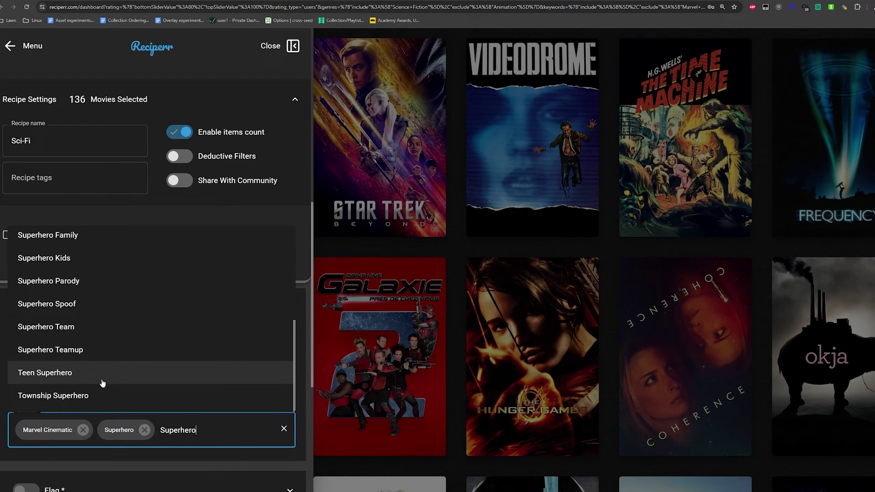
scroll(69, 388, up, 4)
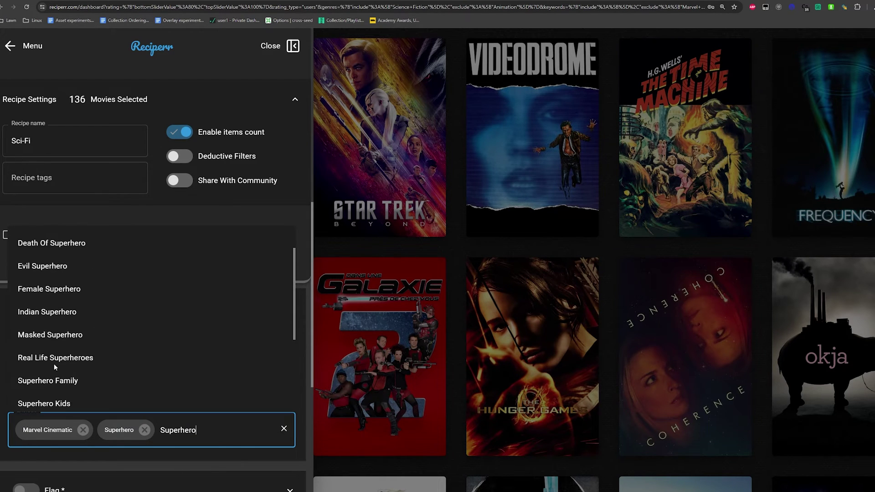
scroll(34, 311, up, 2)
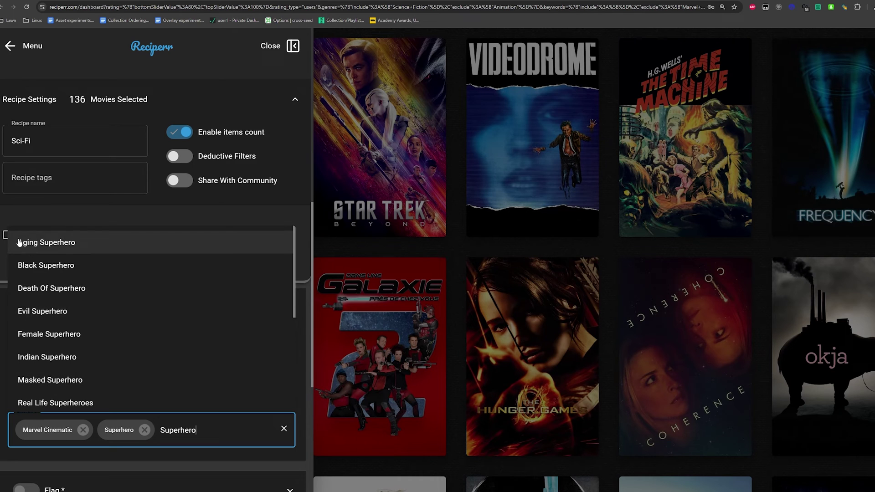
scroll(76, 297, down, 6)
scroll(116, 338, up, 5)
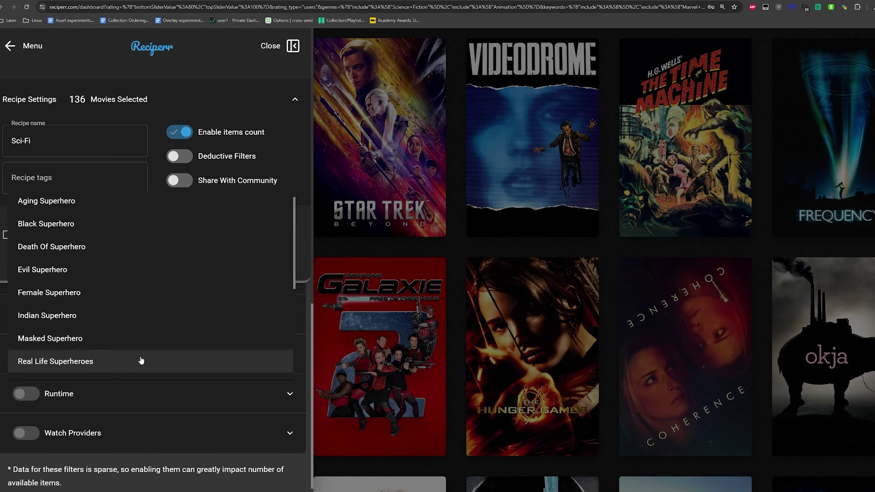
key(Escape)
scroll(190, 343, up, 4)
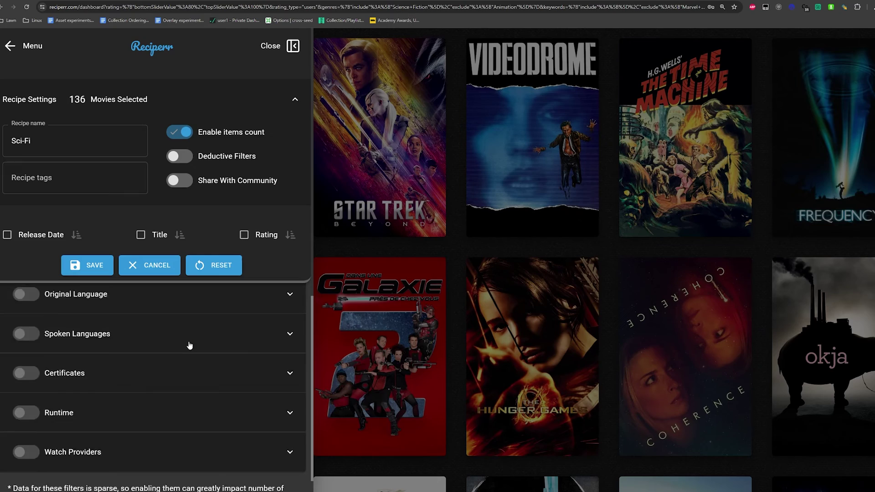
click(197, 321)
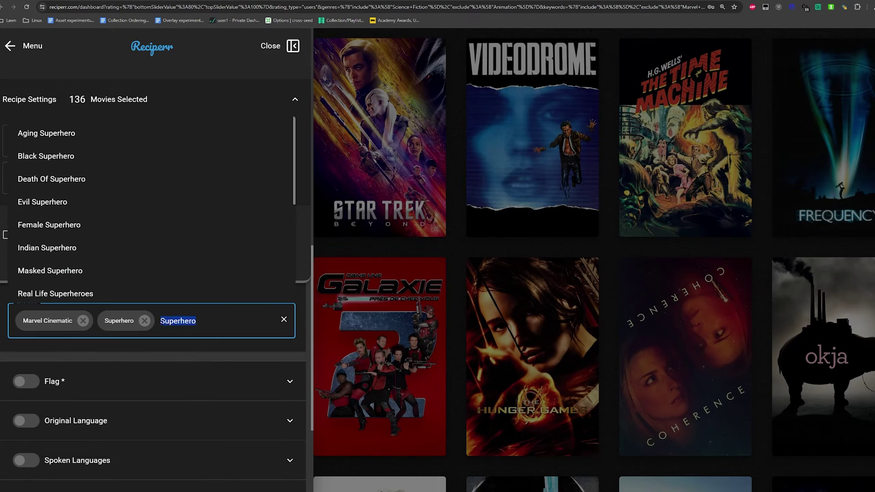
key(BackSpace)
click(459, 328)
Open The Butterfly Effect's details and list movies with its Blackout keyword.
click(223, 349)
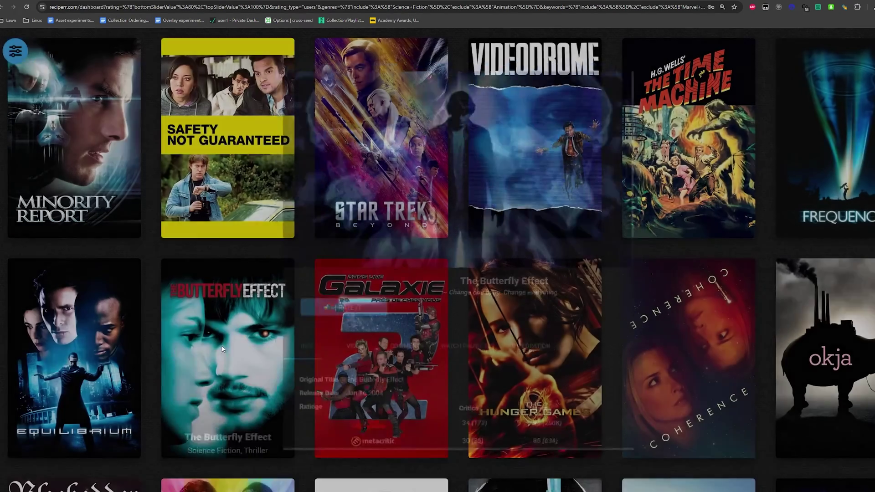
scroll(417, 376, down, 5)
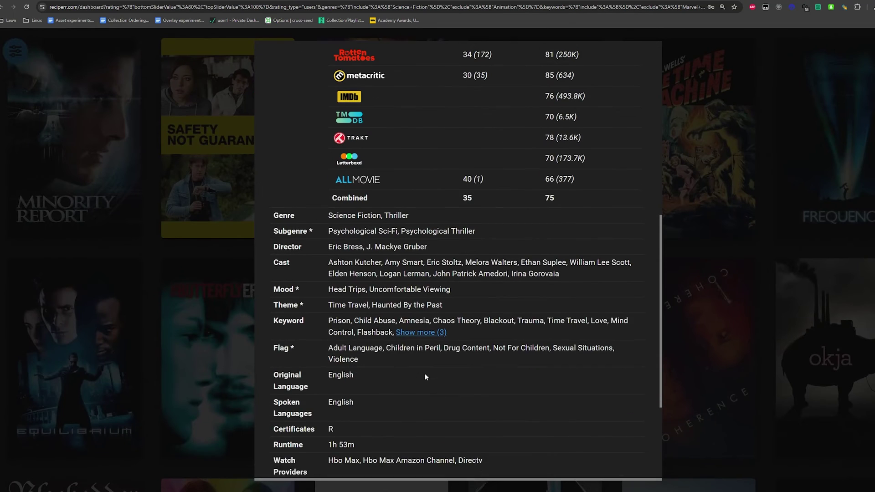
drag(323, 310, 460, 326)
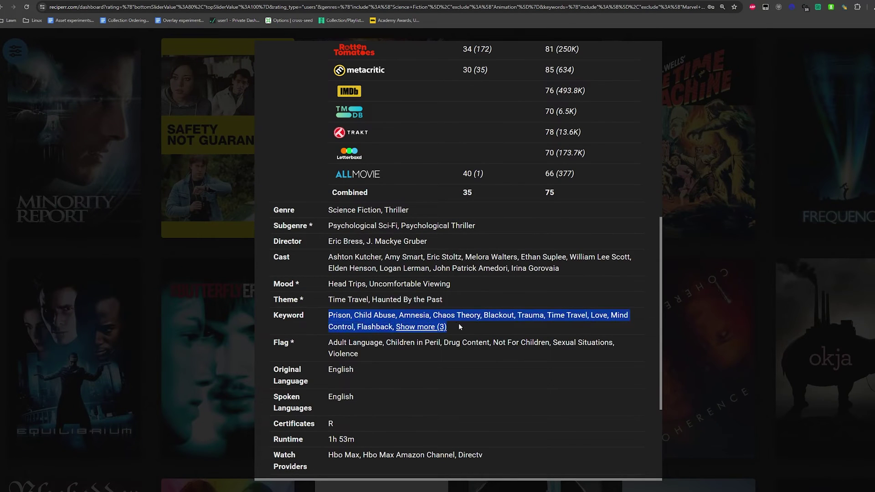
click(422, 326)
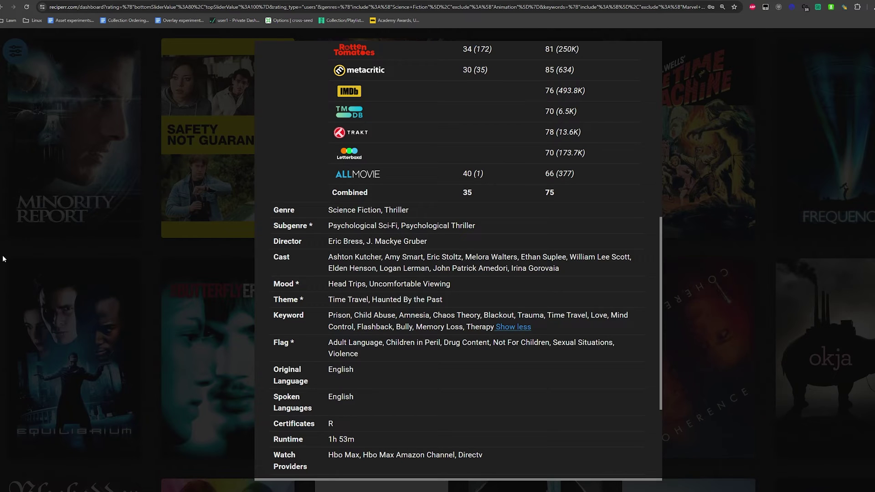
click(499, 315)
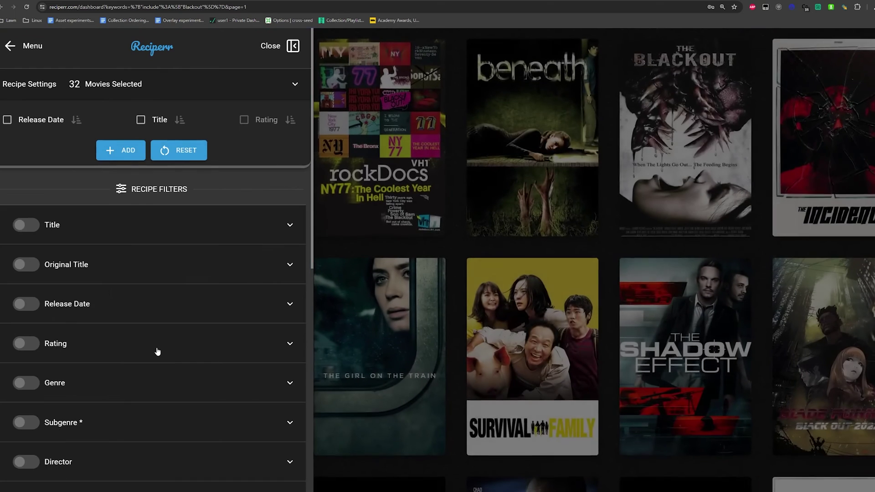
In the Keyword filter, enable Exclude and remove the Blackout chip, showing 129K movies.
scroll(94, 431, down, 3)
scroll(94, 430, down, 3)
click(88, 417)
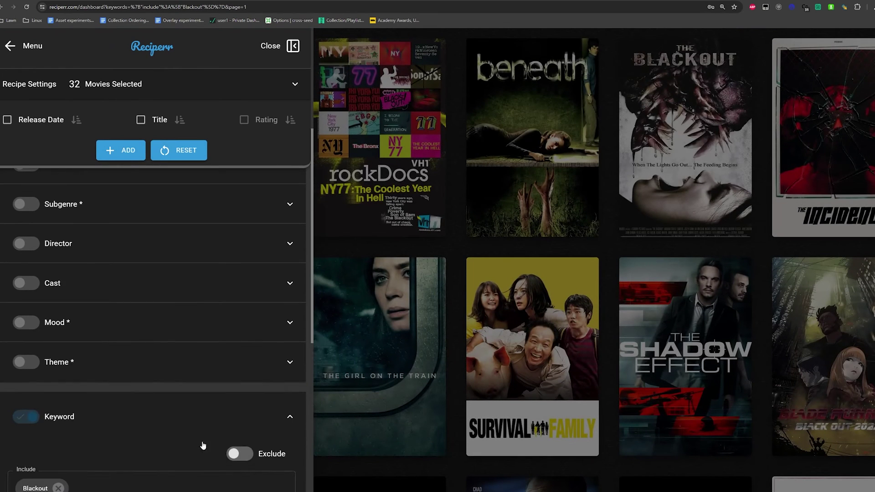
scroll(201, 446, down, 3)
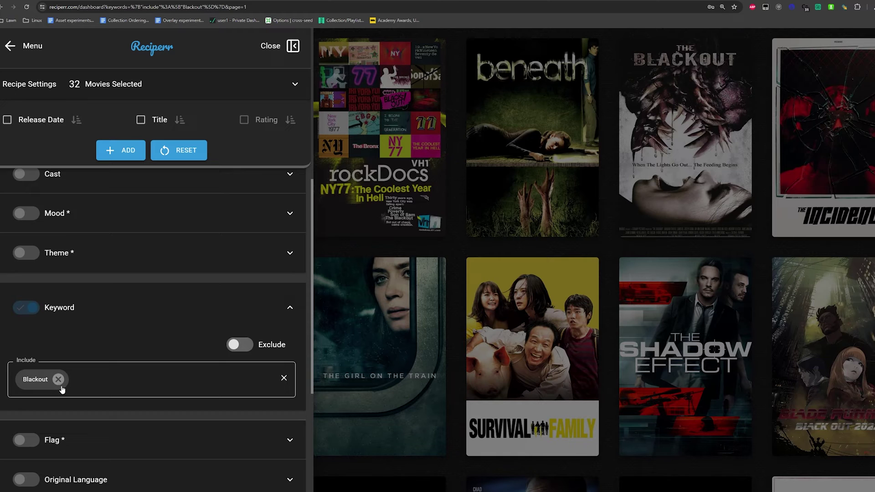
click(235, 345)
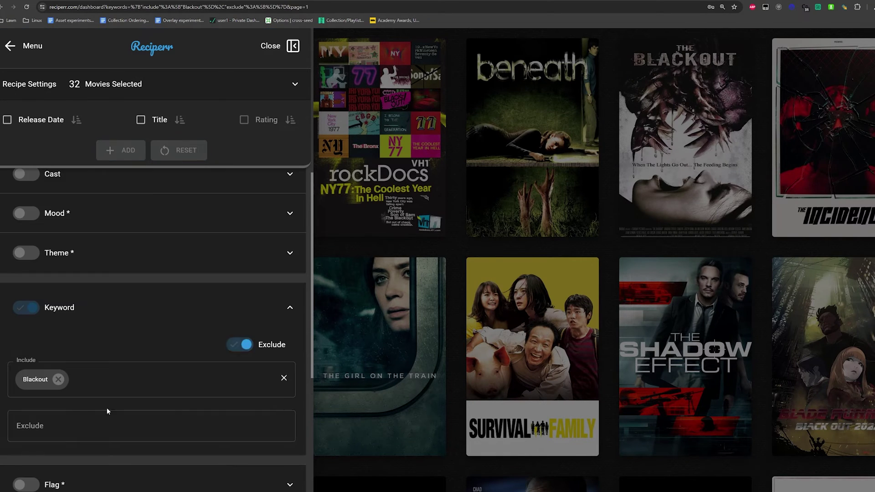
click(58, 379)
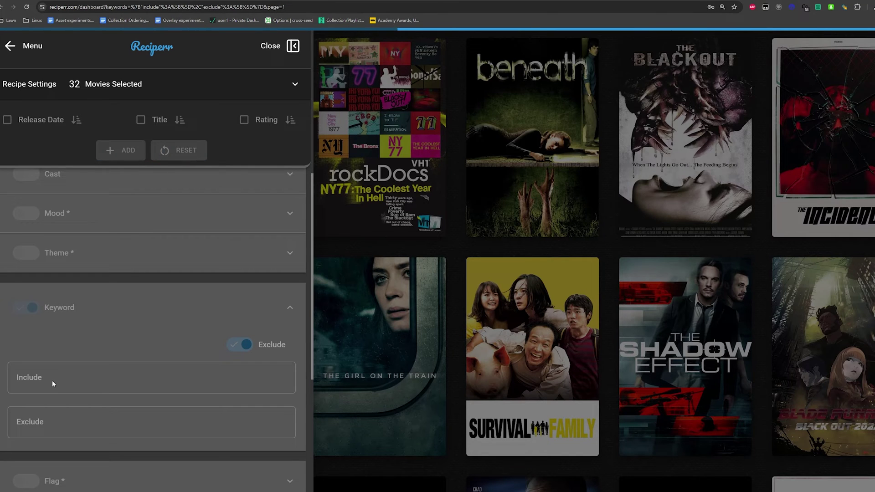
scroll(86, 397, up, 5)
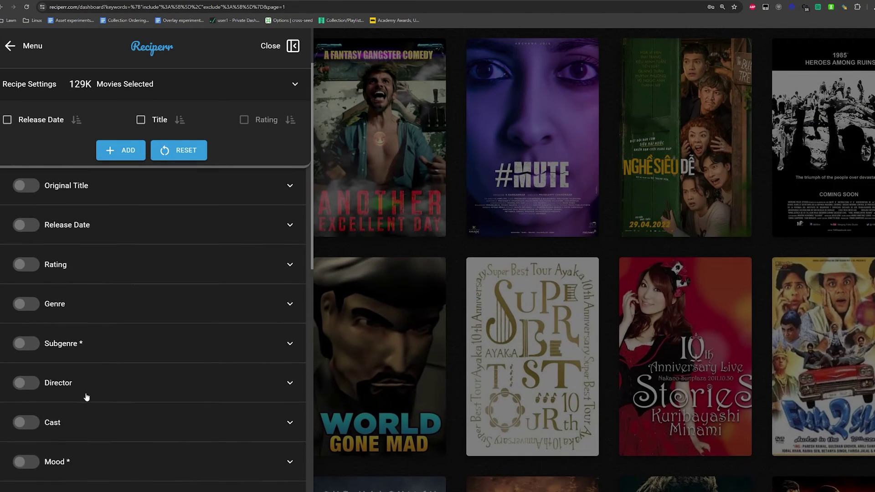
scroll(87, 397, up, 2)
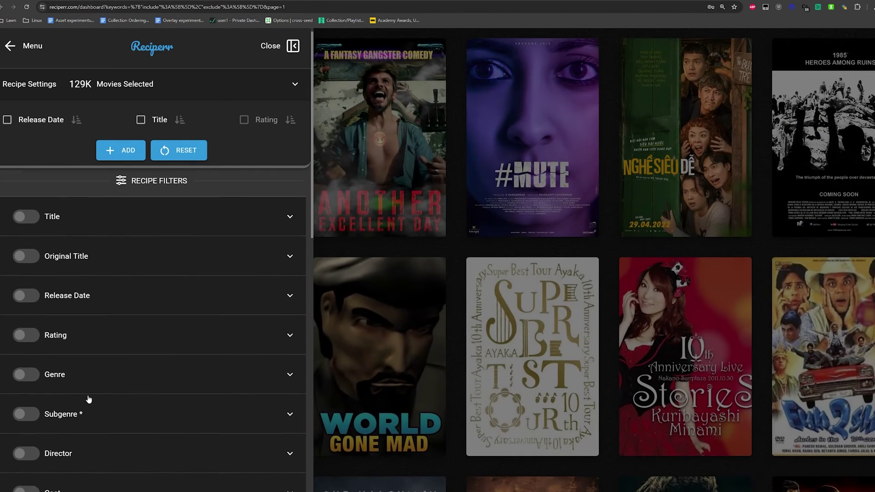
Load the saved Sci-Fi recipe from User Recipes for editing.
click(8, 52)
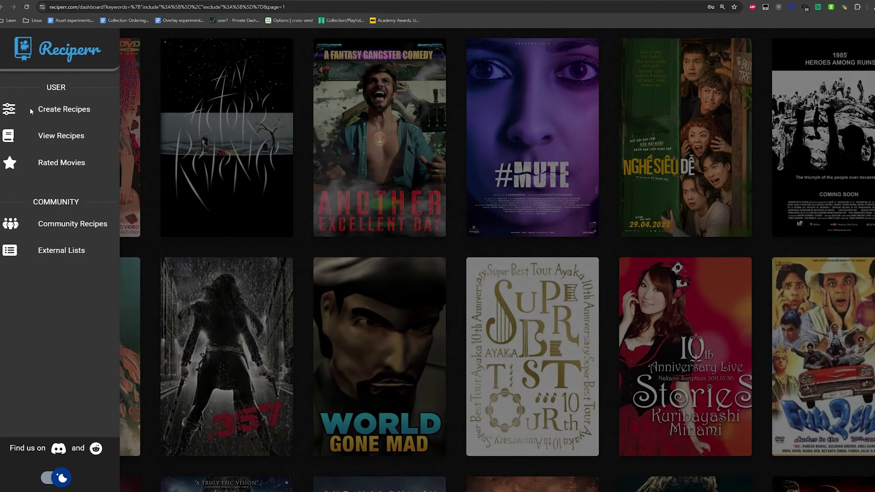
click(66, 138)
click(180, 341)
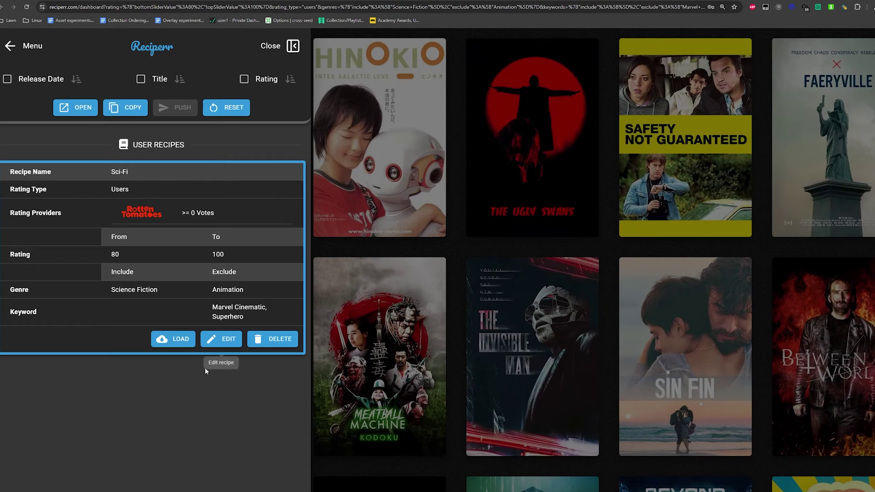
click(219, 343)
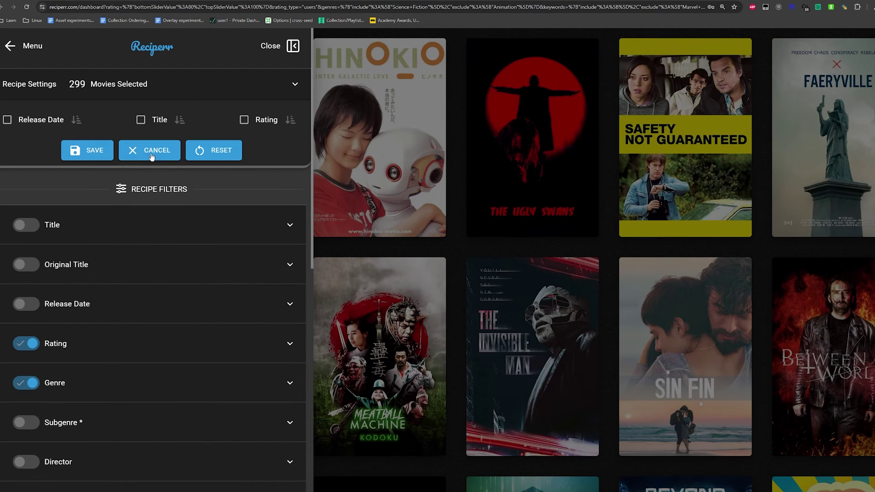
Set the Rating filter to require at least 100 votes.
click(218, 382)
scroll(137, 387, down, 2)
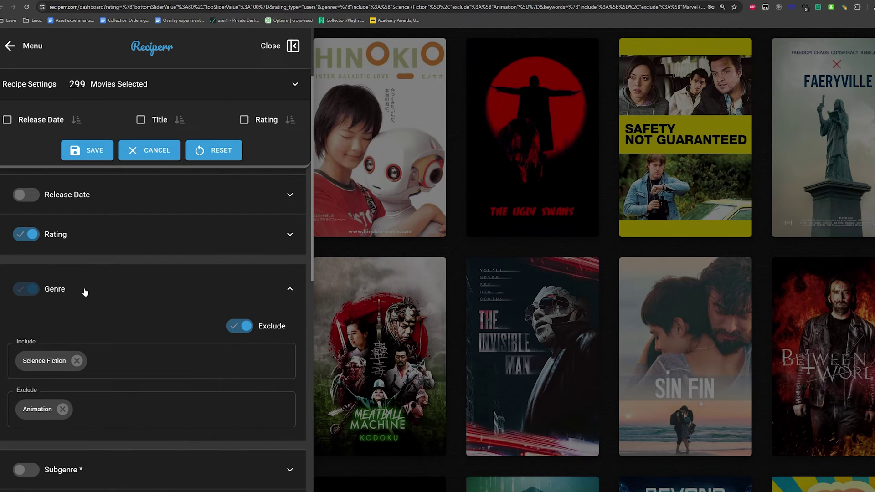
click(85, 293)
click(94, 241)
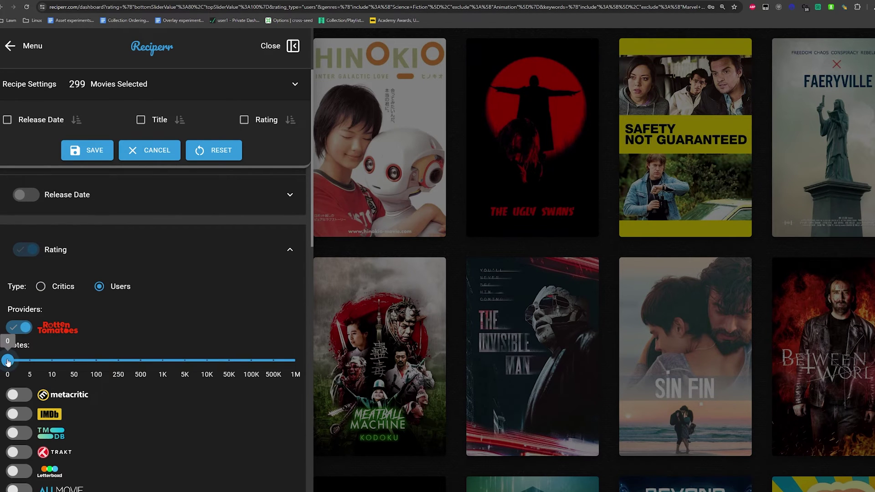
drag(7, 363, 98, 361)
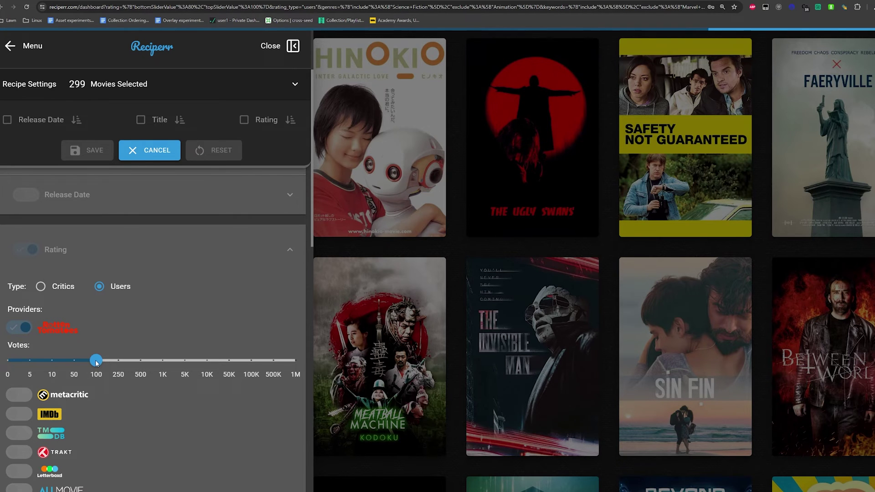
Try Letterboxd as a rating source, then remove it to keep 214 movies.
scroll(101, 374, down, 4)
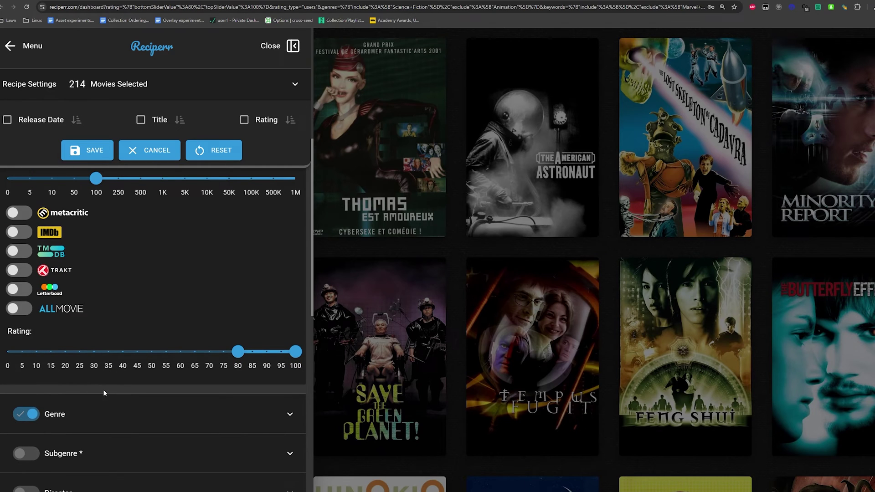
scroll(114, 317, up, 2)
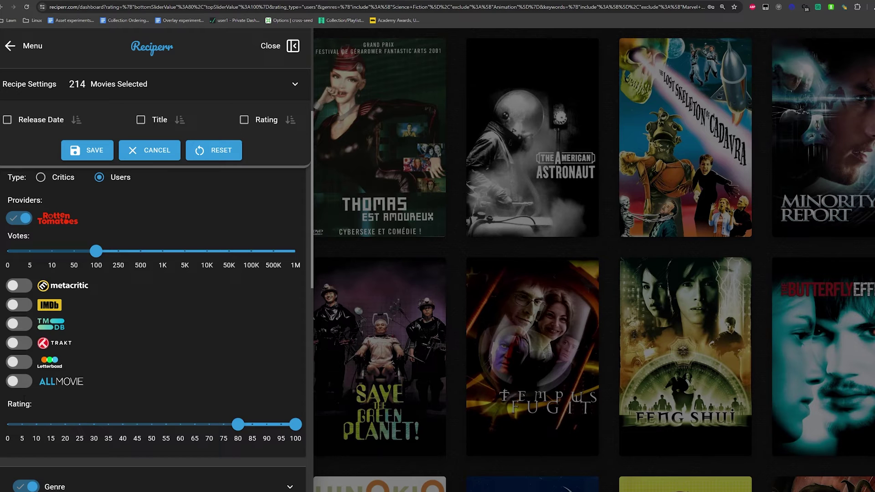
click(21, 364)
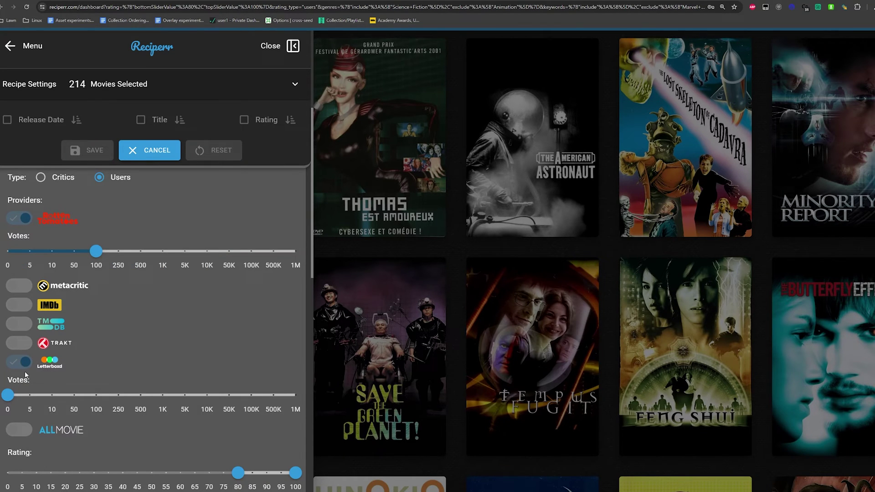
scroll(21, 363, down, 2)
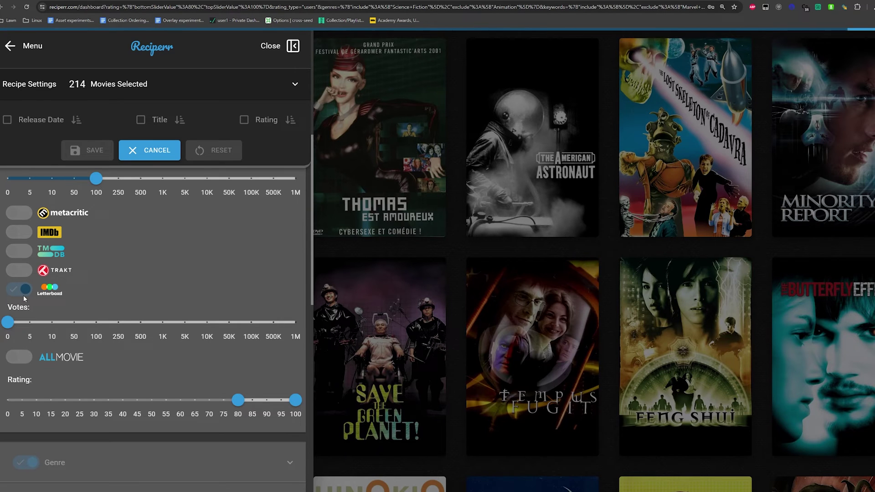
scroll(21, 292, up, 2)
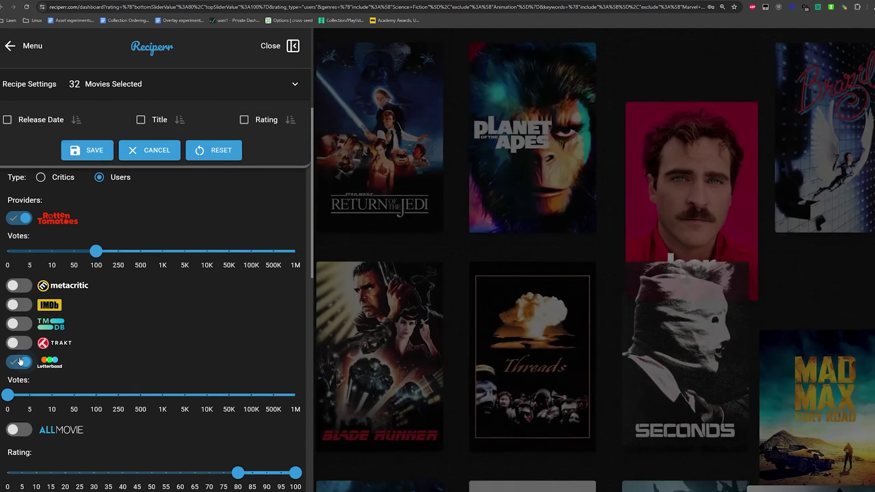
click(20, 363)
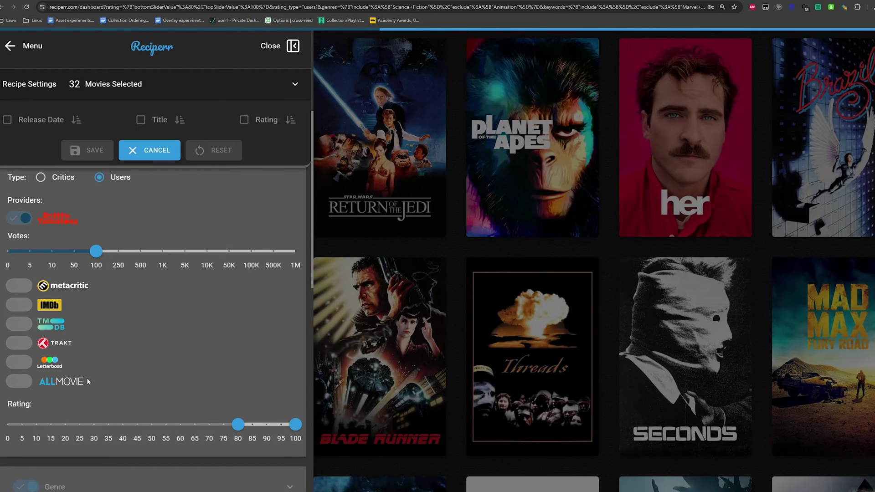
scroll(137, 392, down, 3)
scroll(128, 398, down, 3)
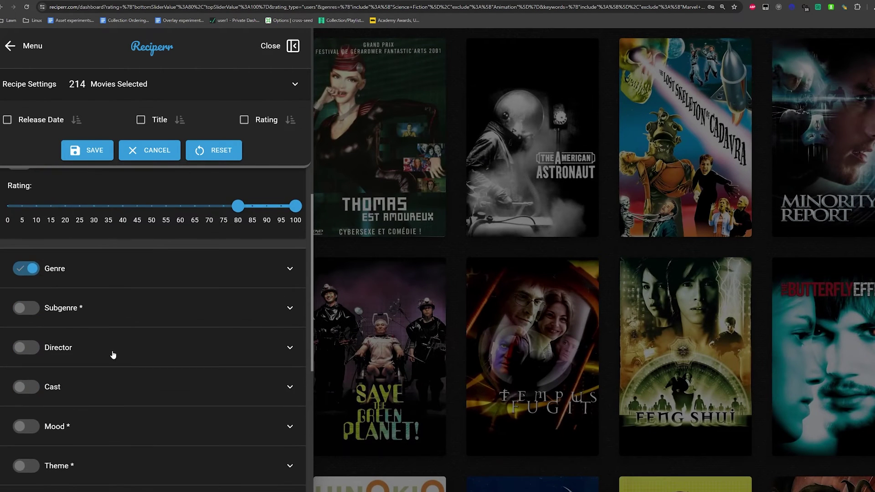
Review the Genre and Keyword filters, keeping Marvel Cinematic and Superhero excluded.
click(96, 275)
scroll(107, 336, down, 5)
scroll(114, 388, up, 4)
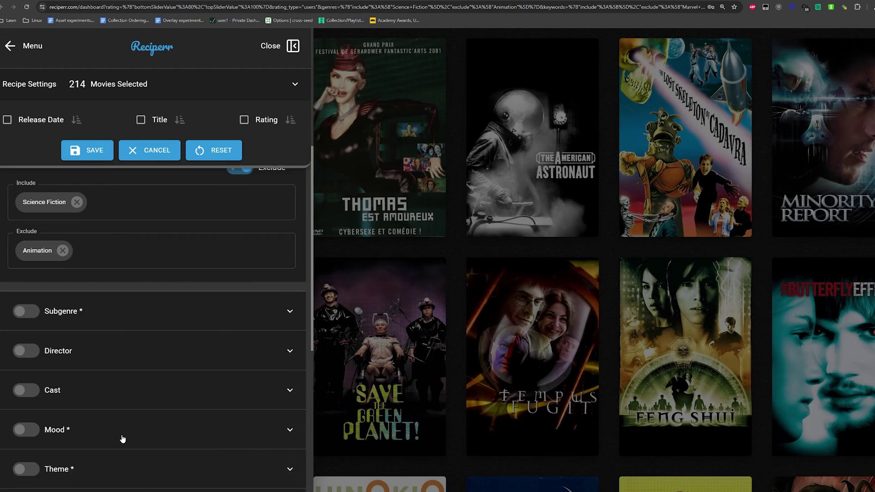
scroll(105, 433, down, 4)
click(112, 352)
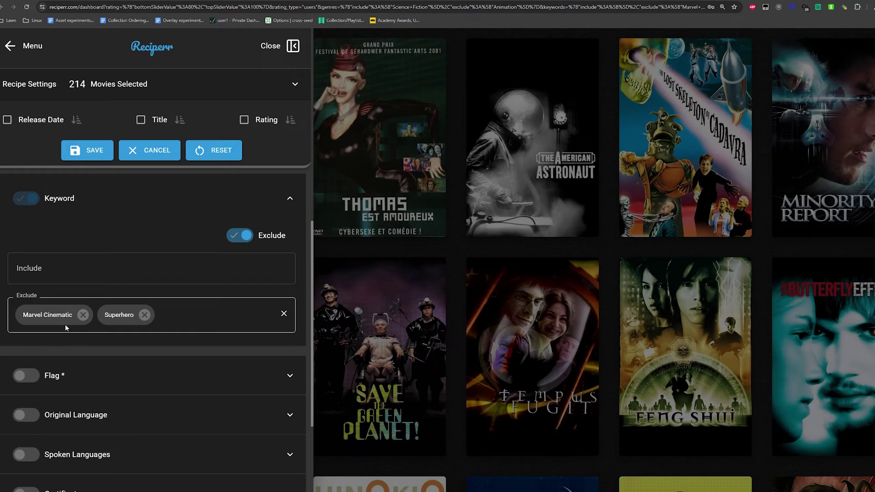
scroll(112, 439, down, 3)
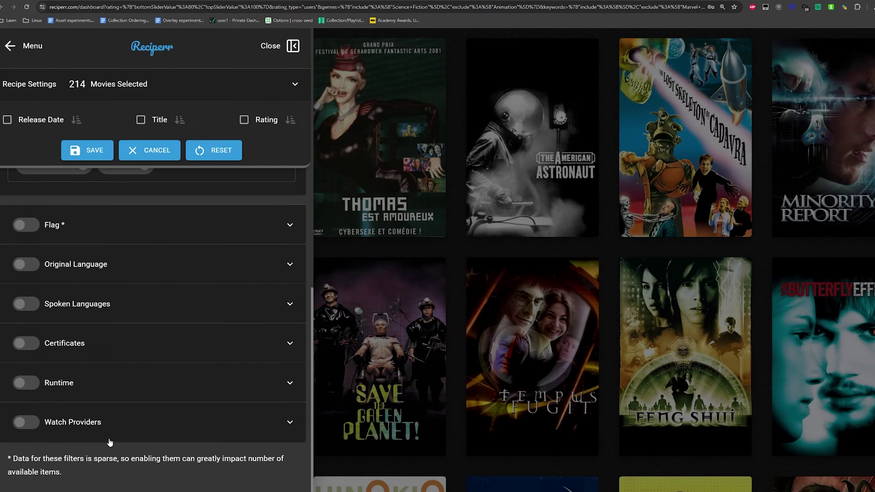
scroll(161, 449, up, 10)
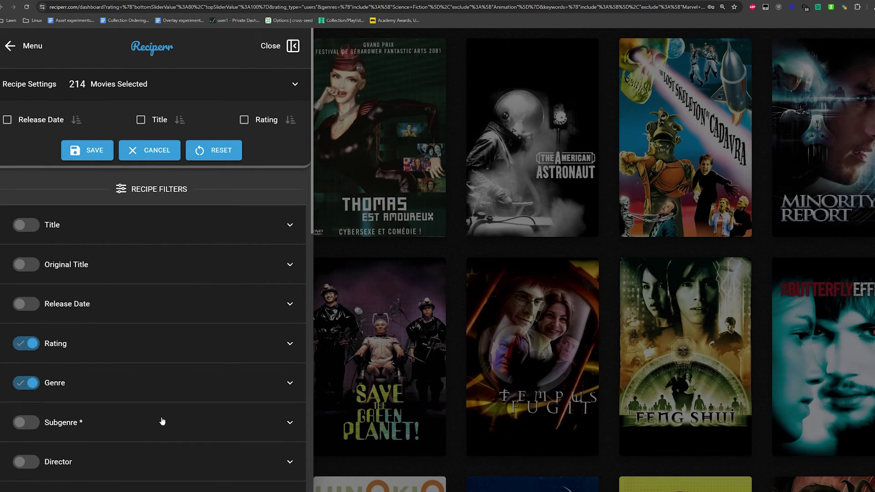
Turn on the Original Language filter in the recipe settings.
click(114, 86)
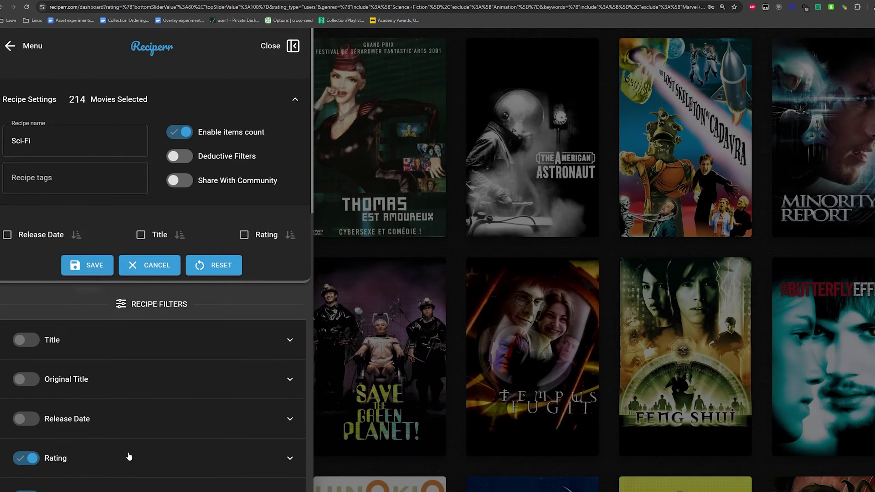
scroll(121, 429, down, 2)
scroll(124, 396, down, 10)
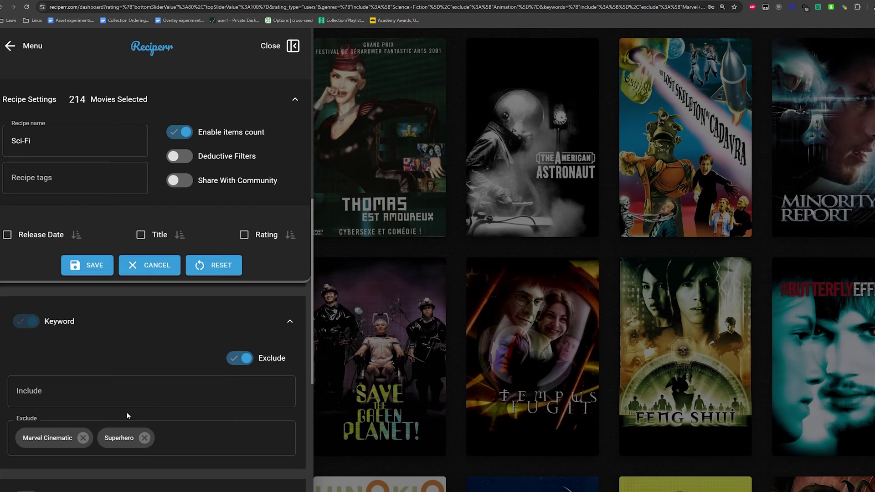
click(111, 347)
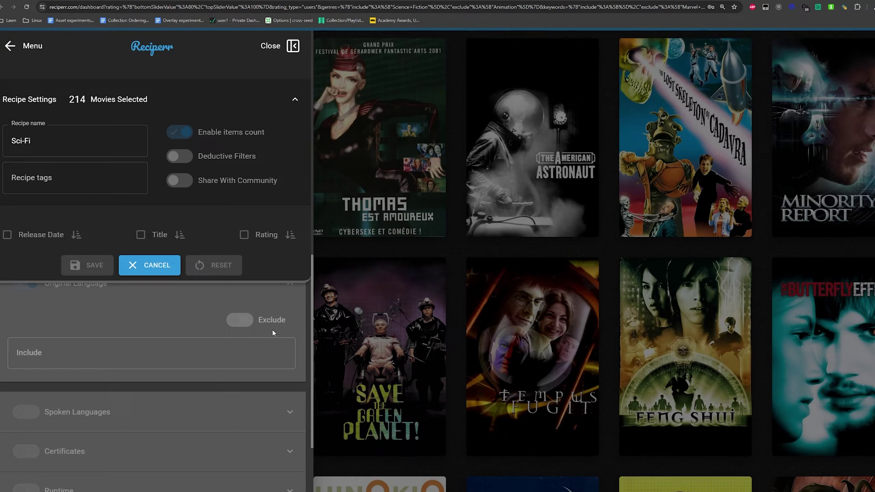
Exclude Japanese and Hindi original languages, dropping the Sci-Fi recipe to 200 movies.
scroll(242, 318, up, 2)
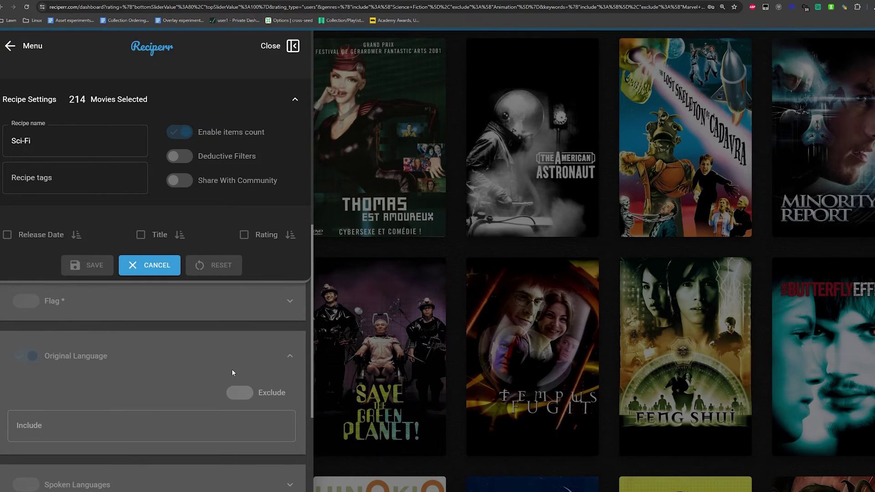
click(242, 394)
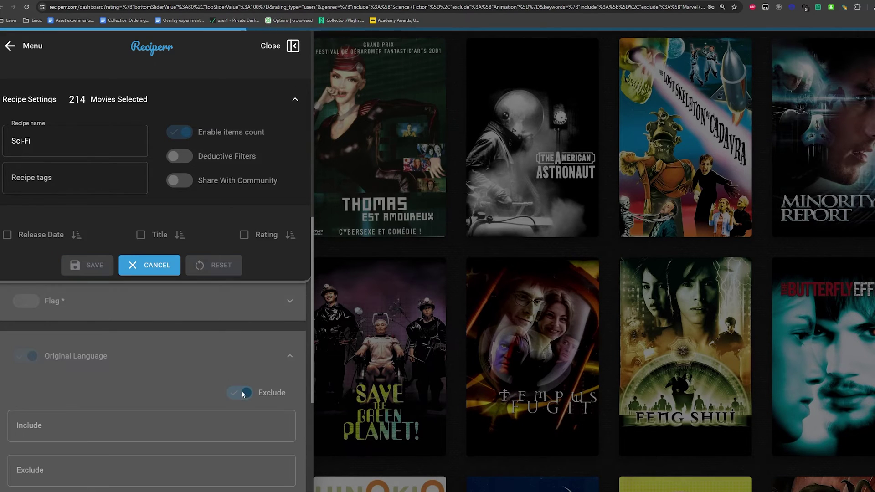
click(77, 438)
key(Tab)
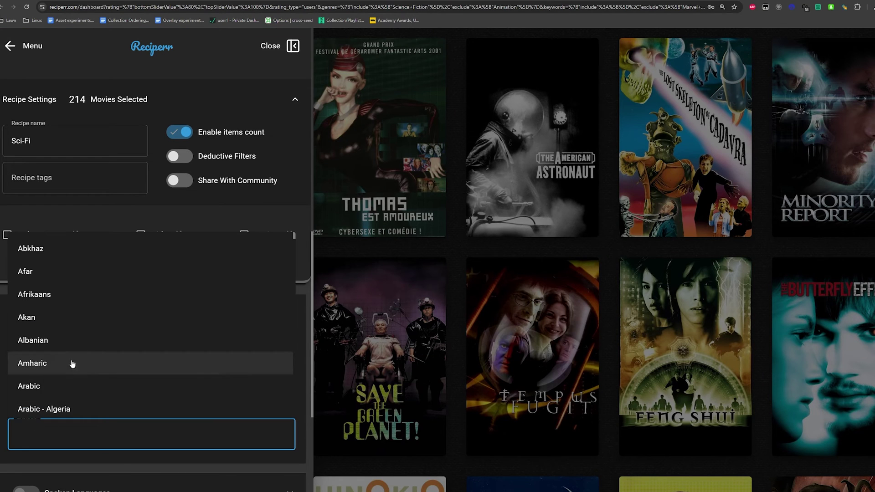
text(Japanese)
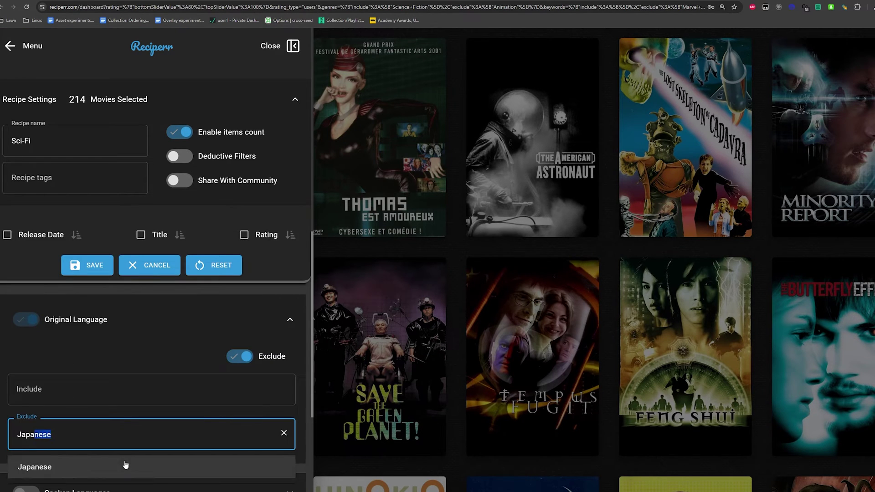
click(125, 463)
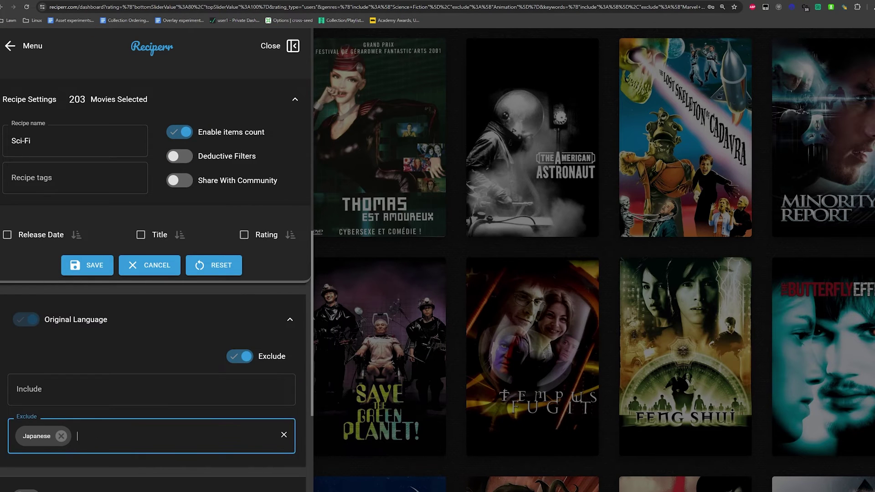
text(Hindi)
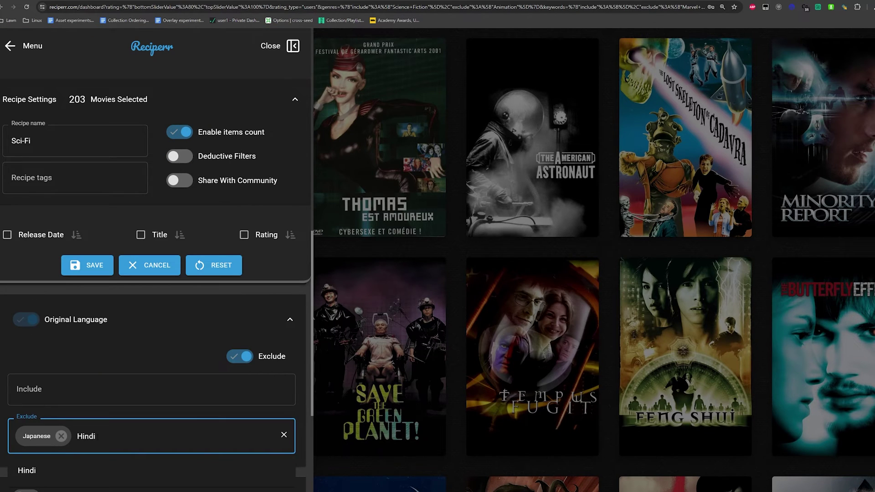
click(33, 472)
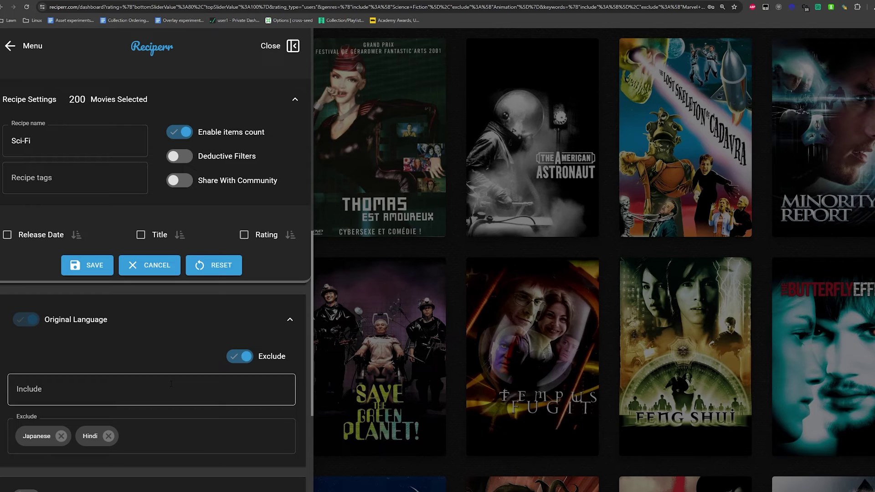
Save the updated Sci-Fi recipe and look over Eternal Sunshine of the Spotless Mind's details.
click(96, 269)
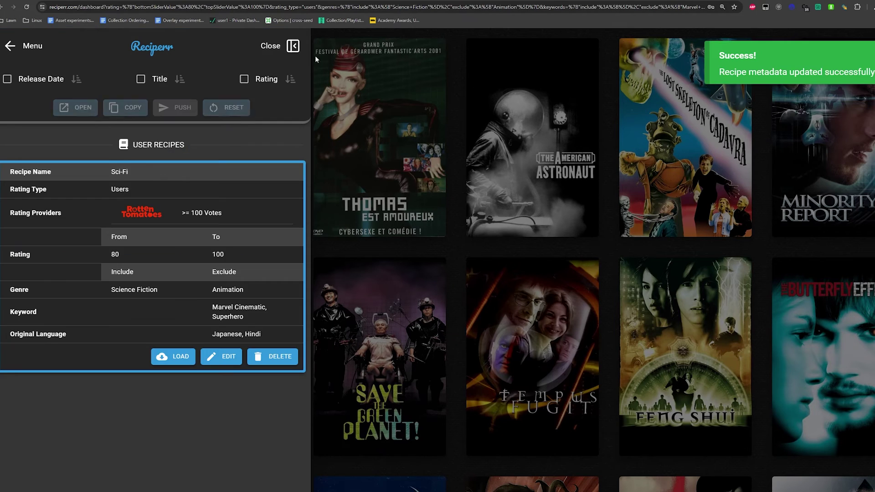
click(286, 49)
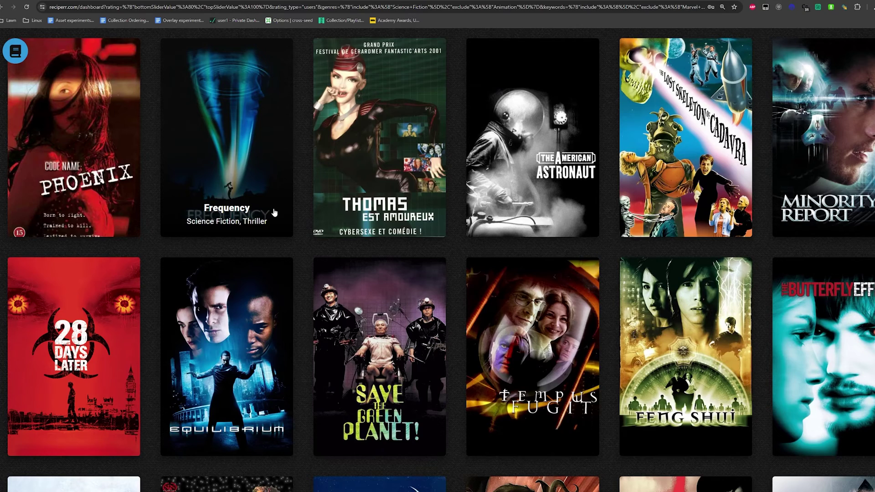
scroll(296, 274, down, 5)
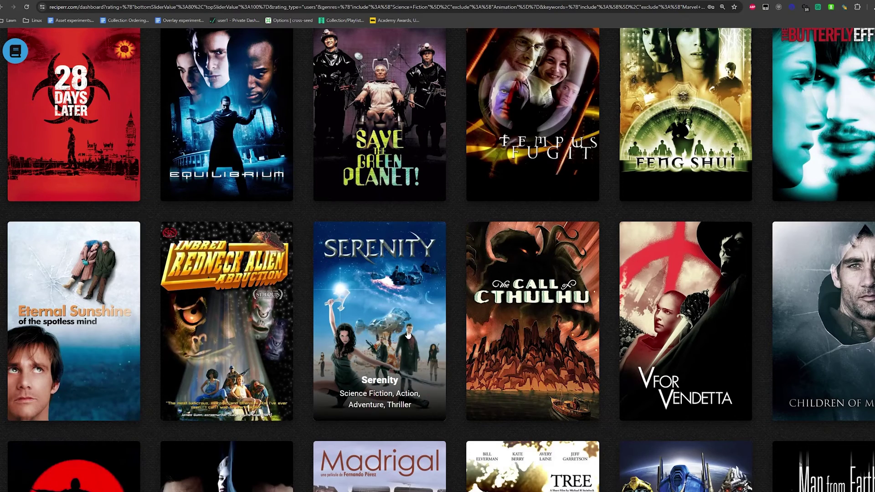
click(73, 360)
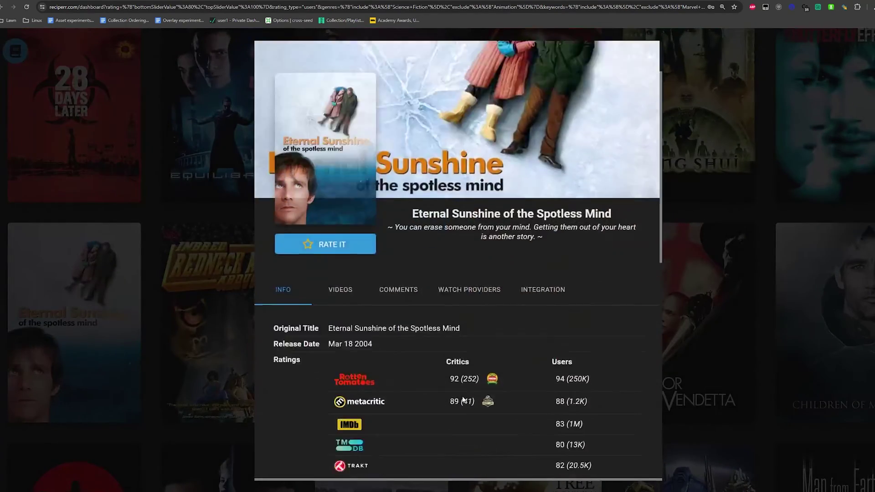
scroll(465, 407, down, 10)
scroll(465, 407, up, 1)
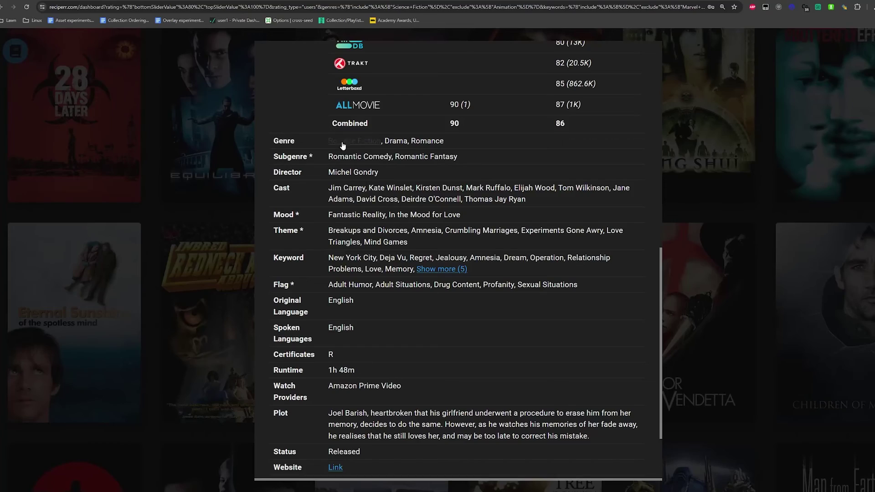
click(17, 207)
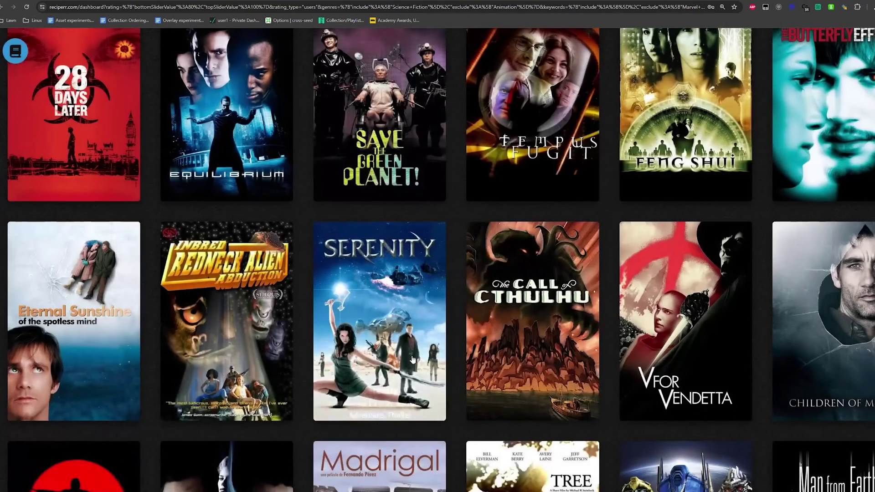
Review the Transformers movie details further down the poster grid.
scroll(275, 377, down, 2)
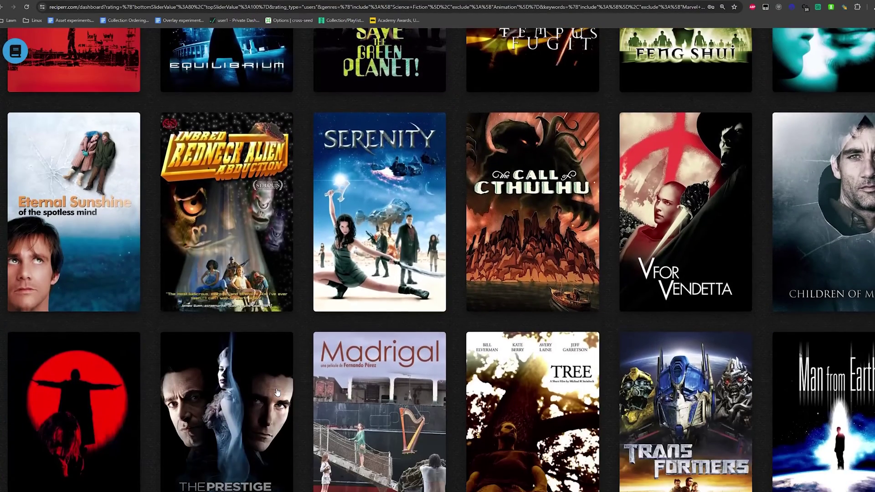
scroll(580, 315, down, 2)
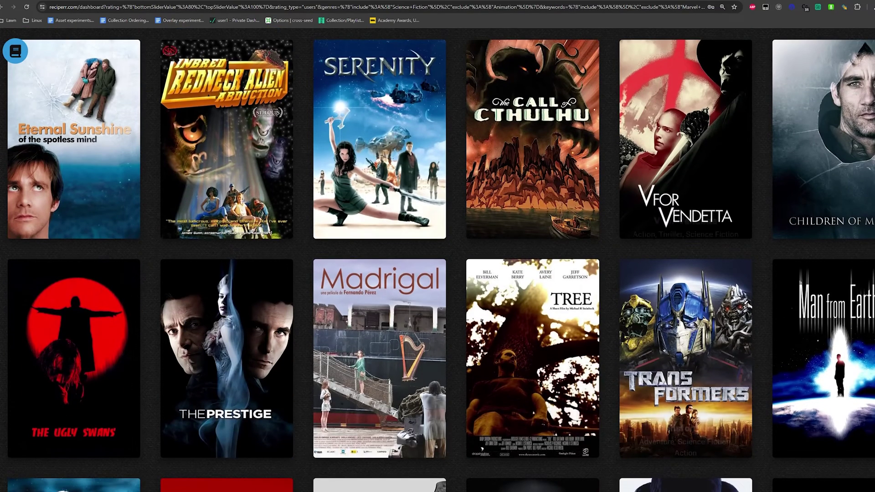
scroll(386, 409, down, 1)
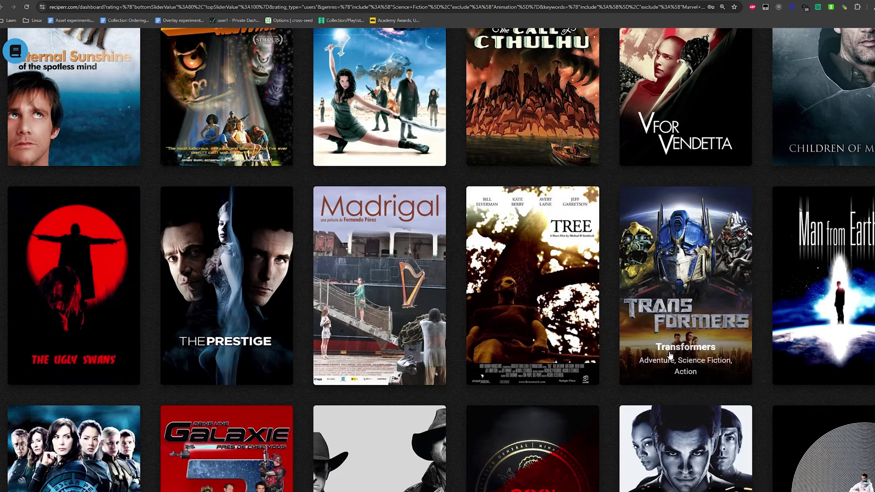
click(683, 324)
scroll(412, 396, down, 7)
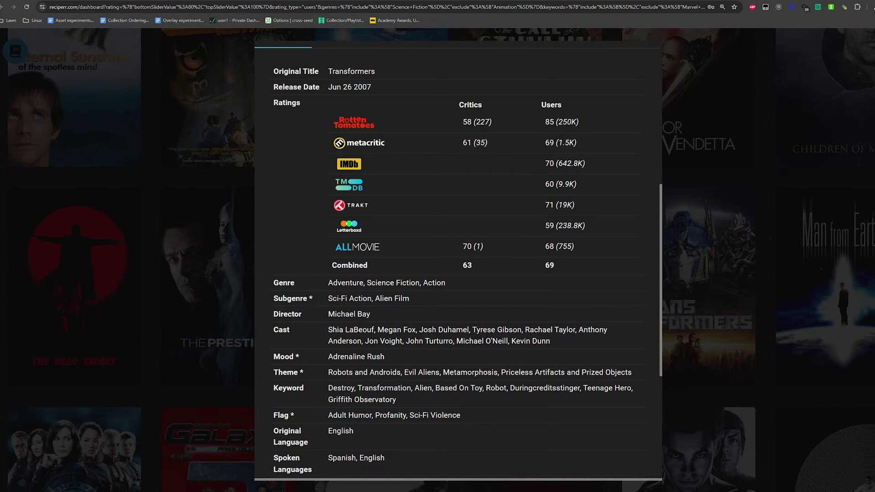
scroll(405, 435, down, 2)
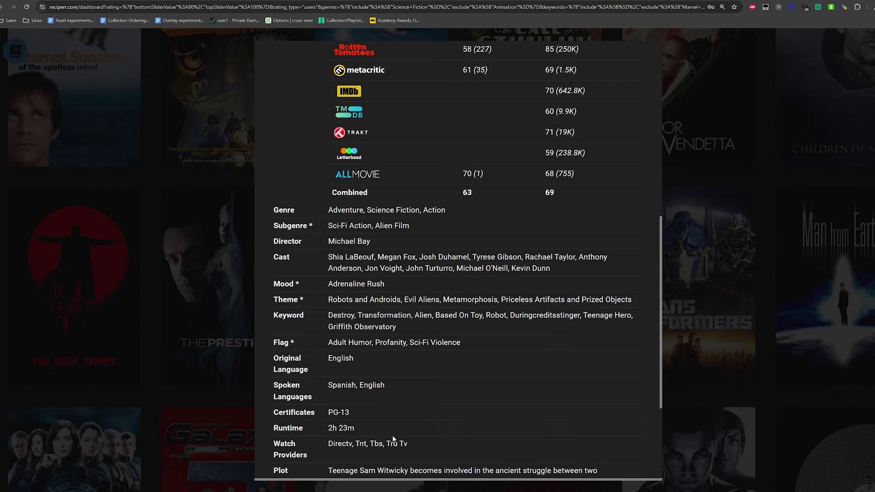
scroll(394, 436, down, 1)
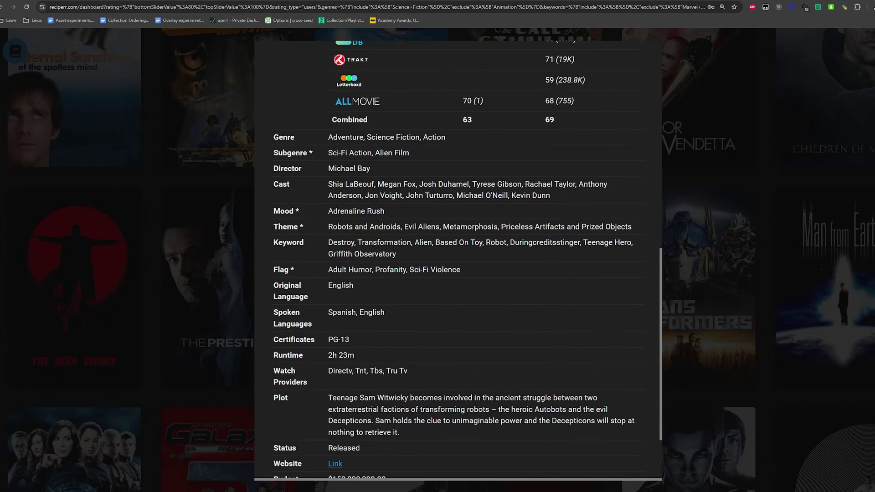
click(1, 247)
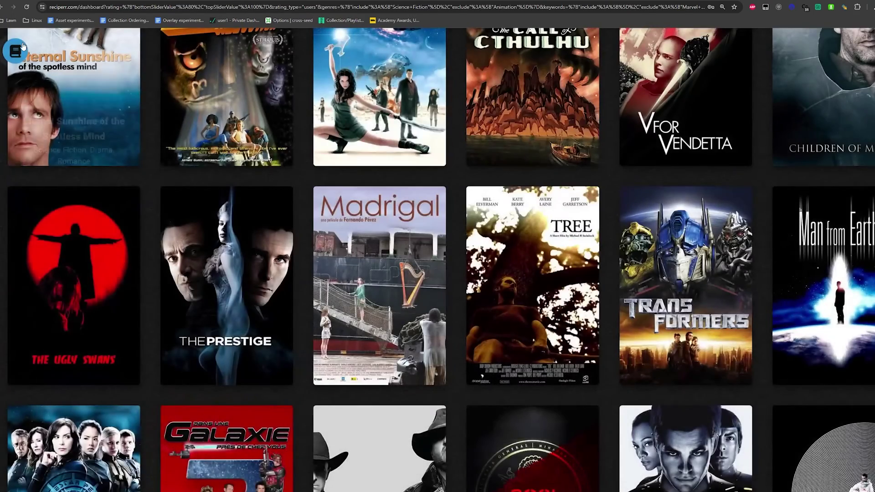
Add Transformers as an excluded title, leaving 199 movies, and close the filter settings.
mouse_move(2, 247)
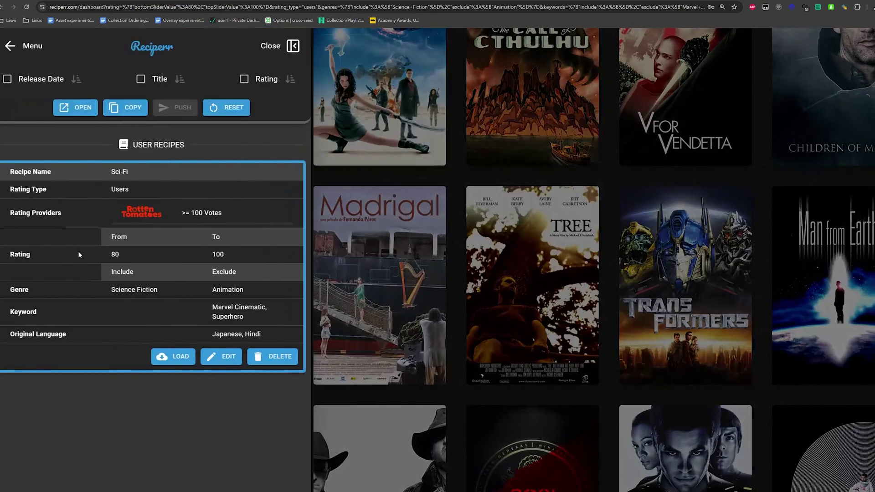
click(222, 357)
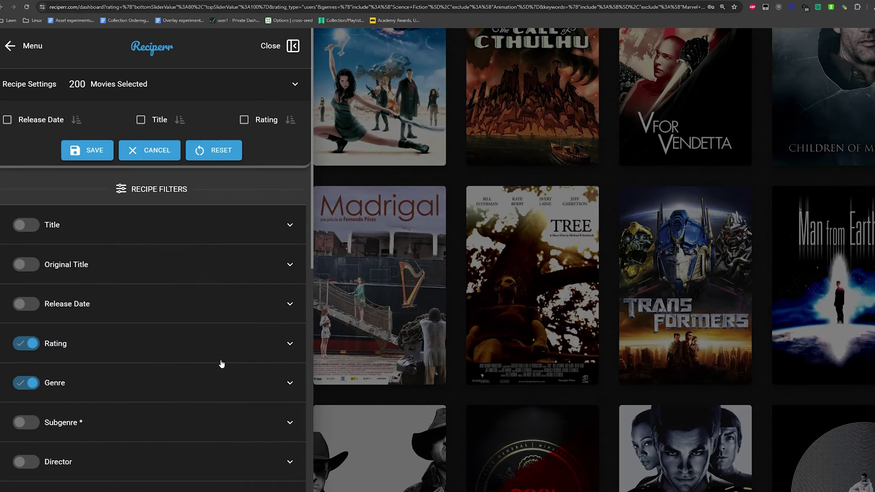
click(37, 227)
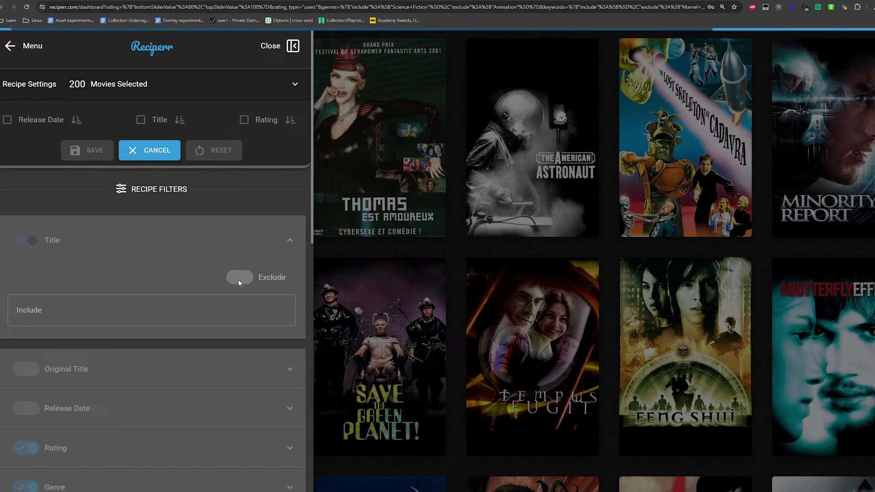
click(239, 279)
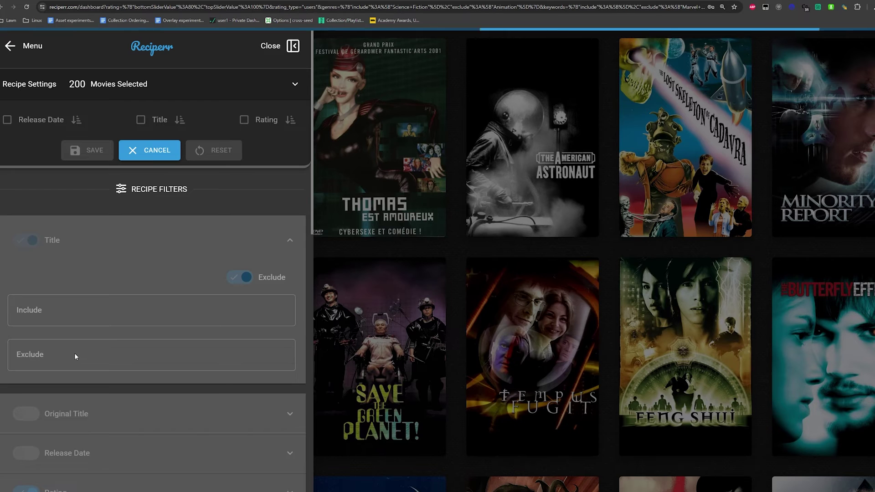
click(74, 353)
text(Transformers)
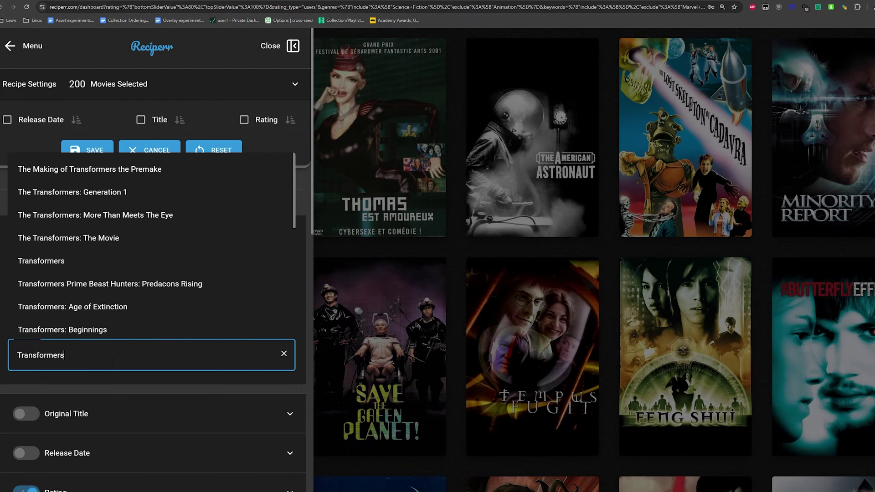
key(Return)
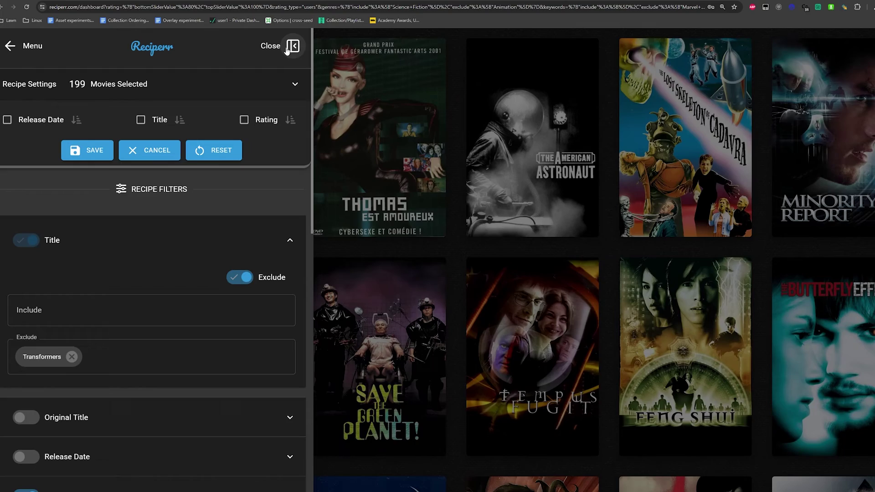
click(289, 51)
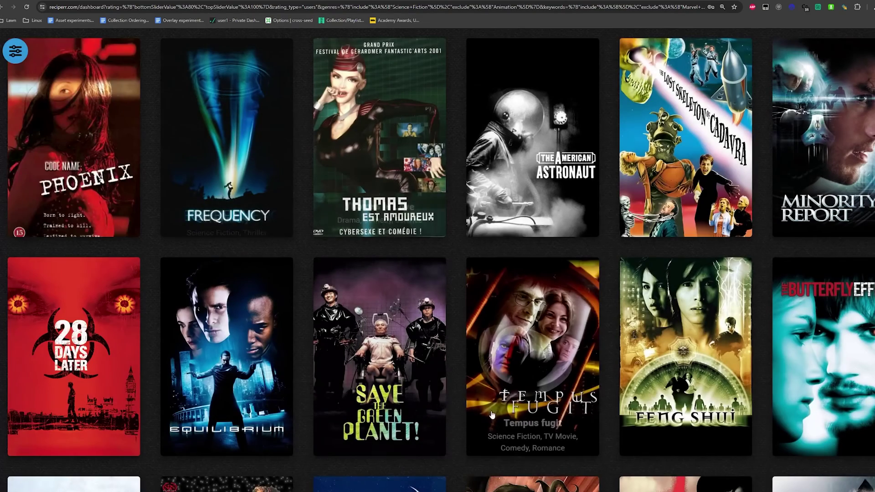
scroll(461, 438, down, 6)
scroll(447, 418, down, 6)
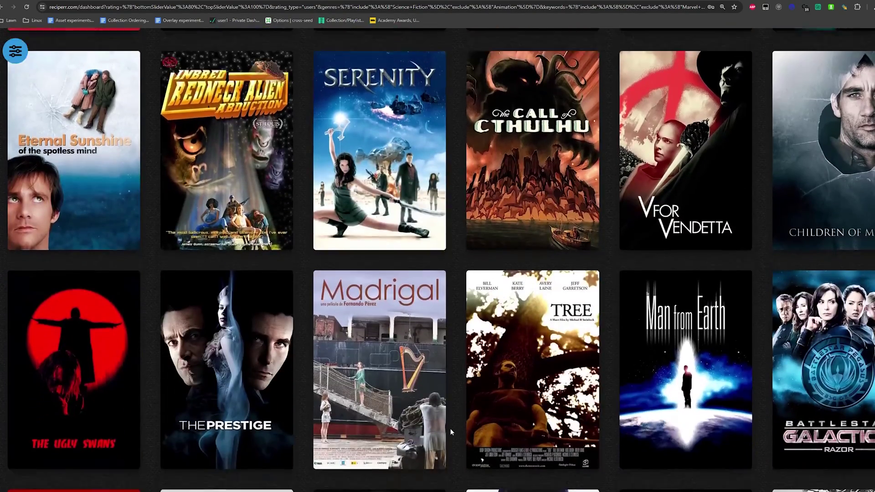
scroll(474, 414, down, 2)
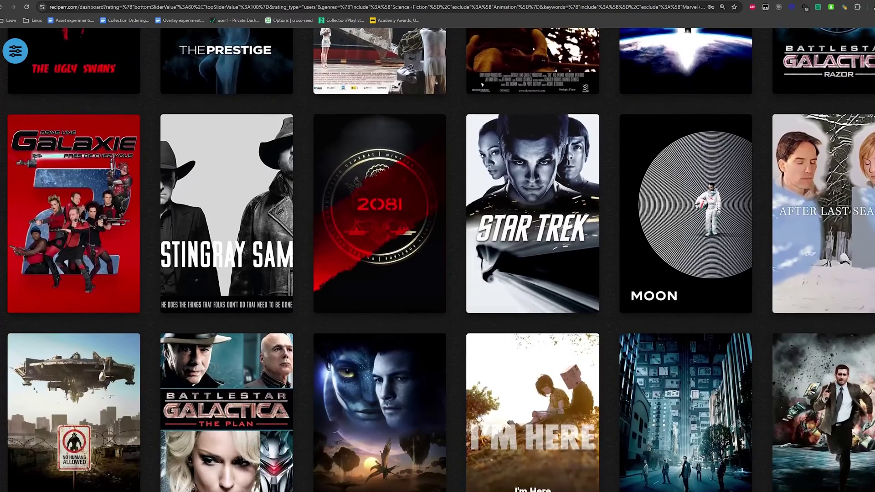
scroll(481, 393, down, 2)
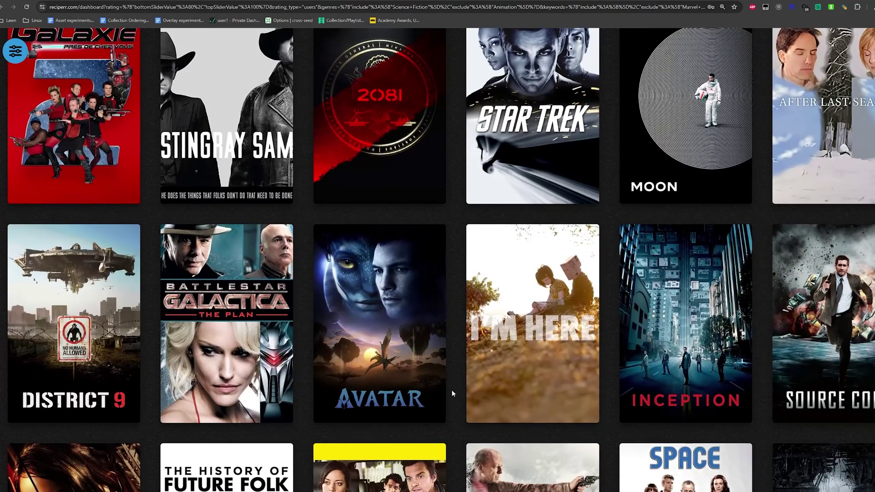
scroll(655, 342, down, 2)
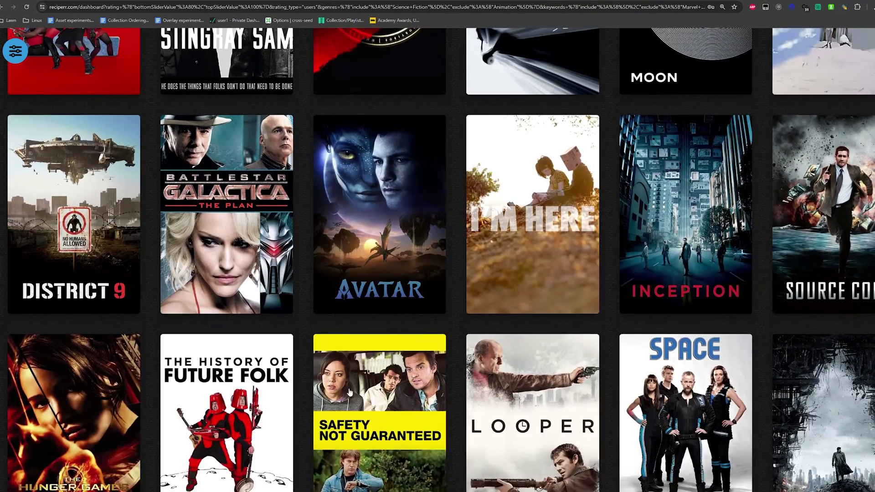
scroll(350, 392, down, 3)
scroll(459, 367, down, 2)
scroll(480, 307, up, 1)
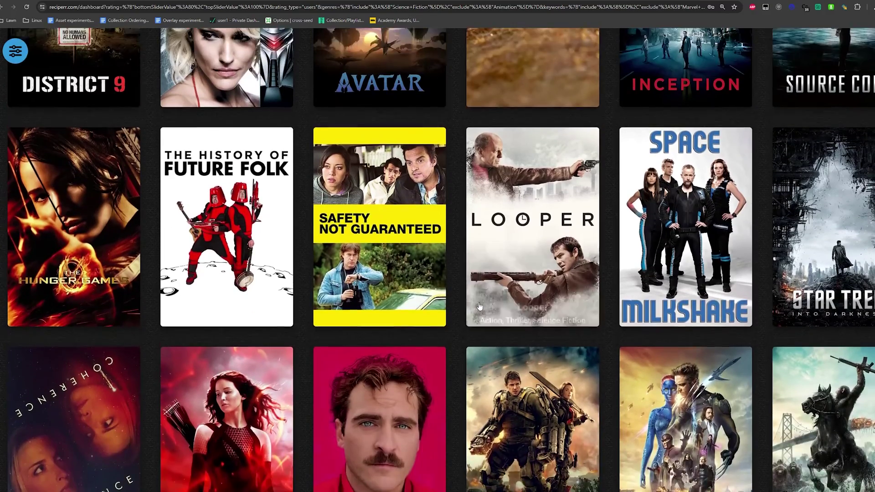
scroll(479, 306, up, 1)
key(ctrl+f)
text(interstellar)
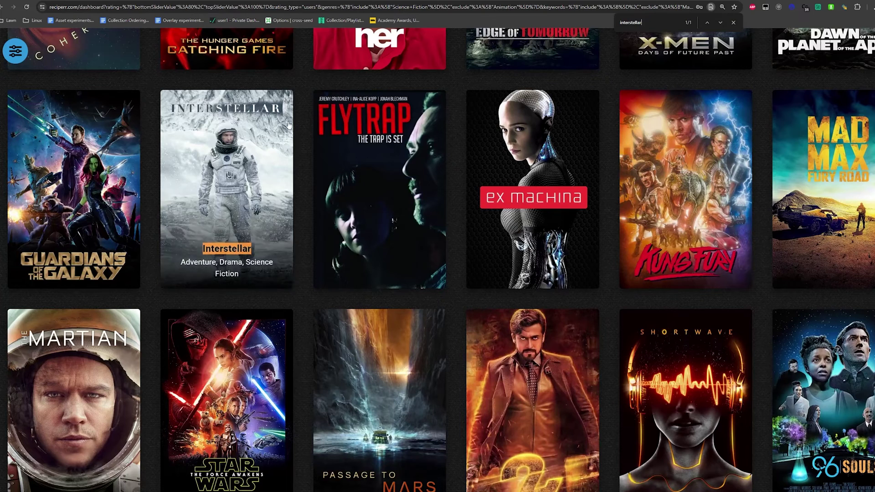
click(734, 23)
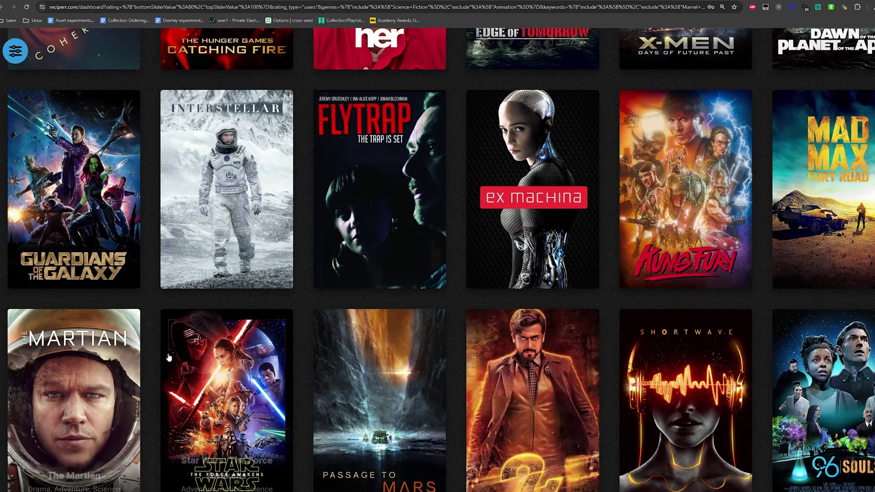
click(91, 162)
scroll(461, 403, down, 8)
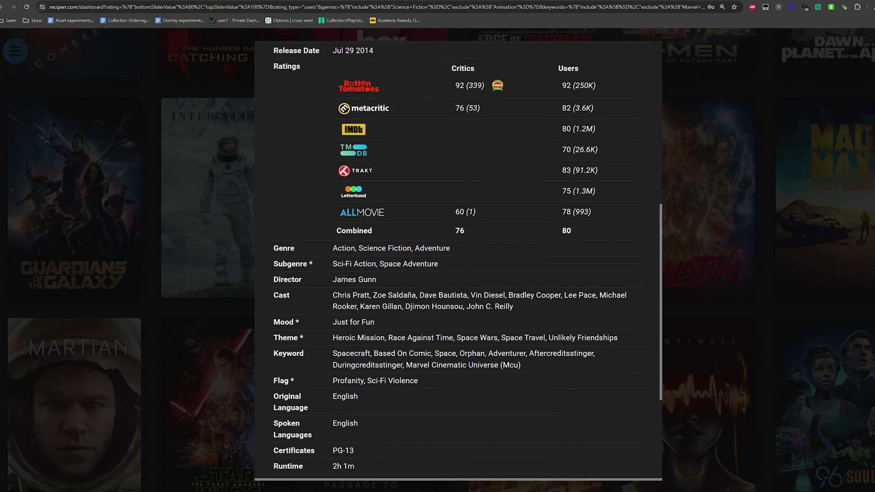
key(Escape)
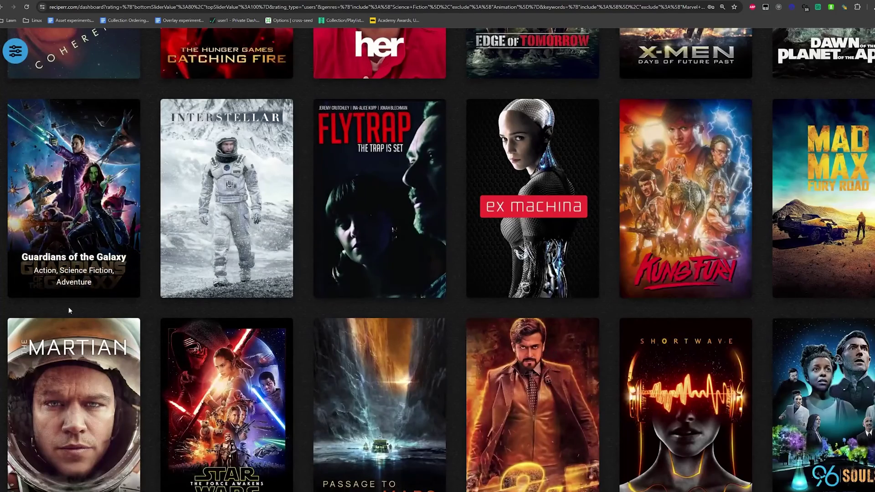
scroll(452, 371, down, 1)
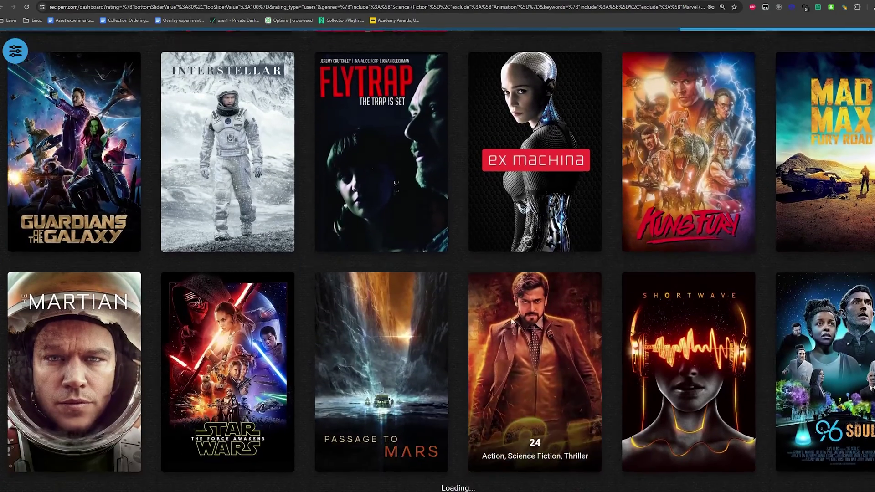
click(512, 322)
scroll(479, 422, down, 2)
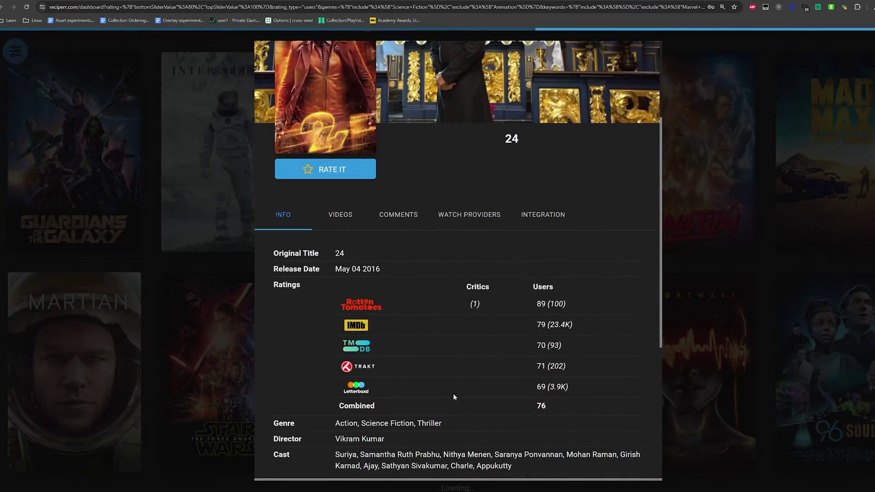
scroll(442, 397, down, 2)
scroll(442, 397, down, 1)
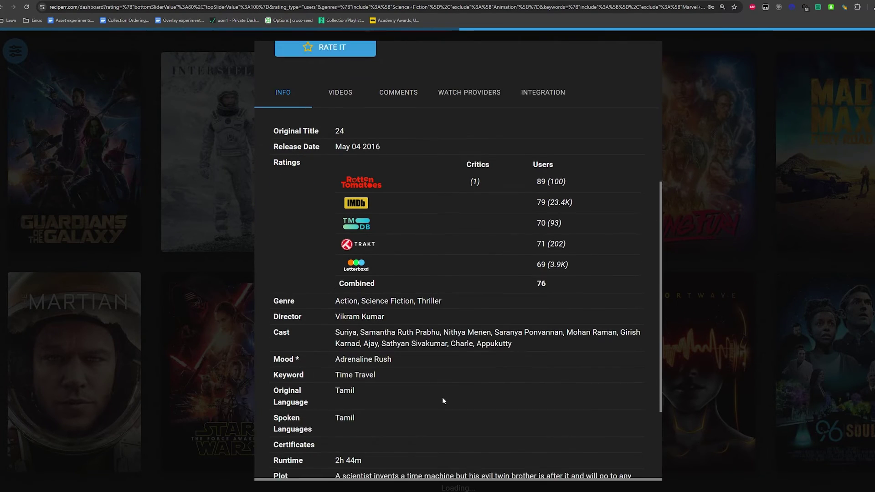
scroll(442, 398, down, 1)
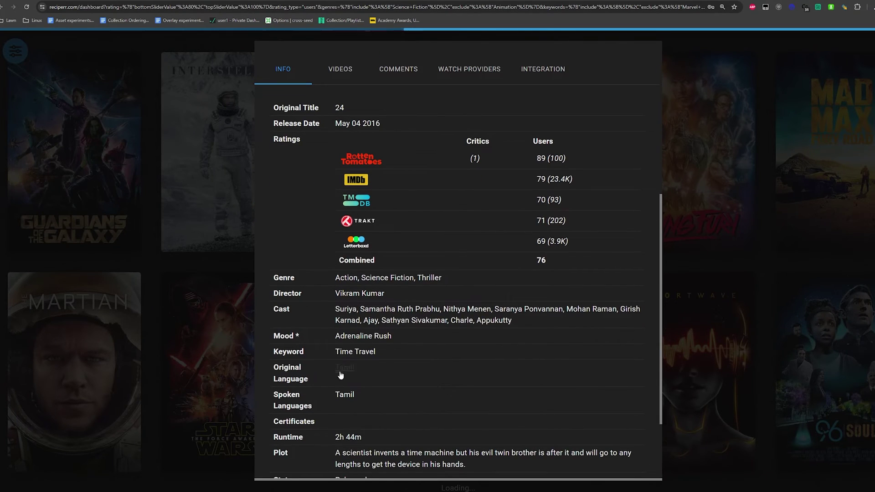
click(8, 221)
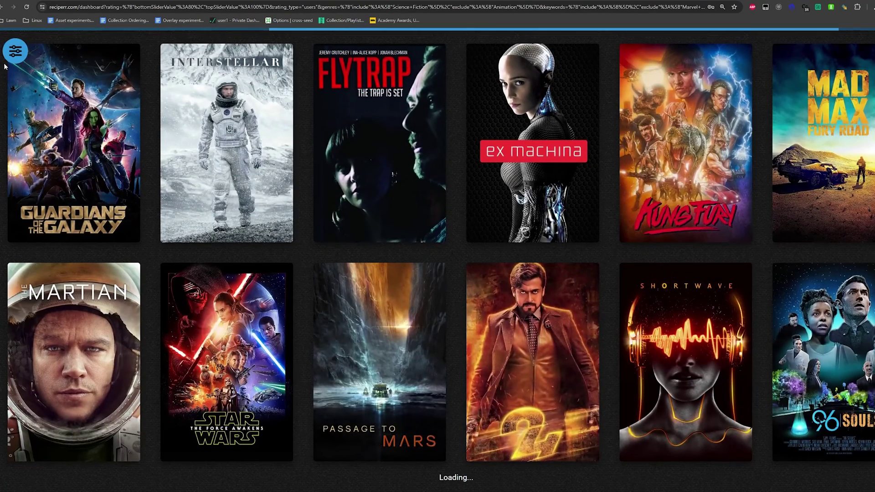
Add Tamil to the excluded original languages beside Japanese and Hindi, leaving 198 movies.
click(14, 51)
scroll(137, 424, down, 5)
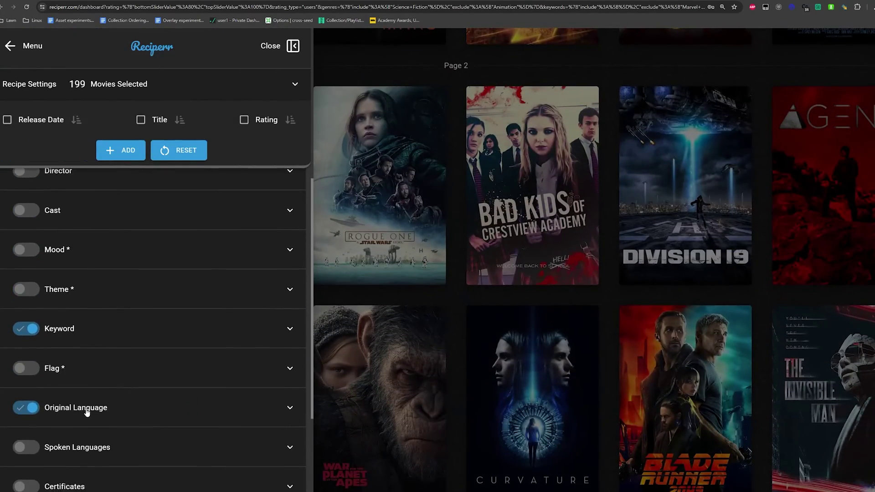
scroll(298, 376, down, 1)
click(290, 374)
scroll(183, 411, down, 2)
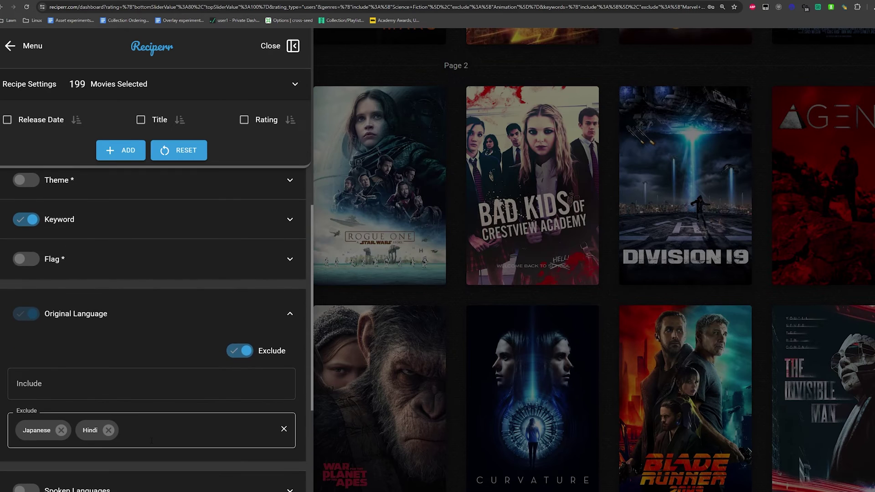
click(152, 431)
text(Tam,il)
key(Return)
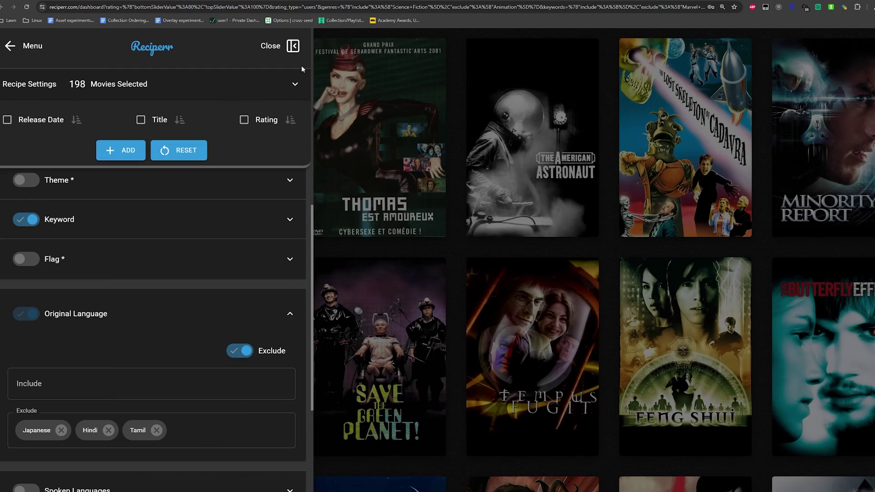
click(293, 46)
scroll(483, 367, down, 20)
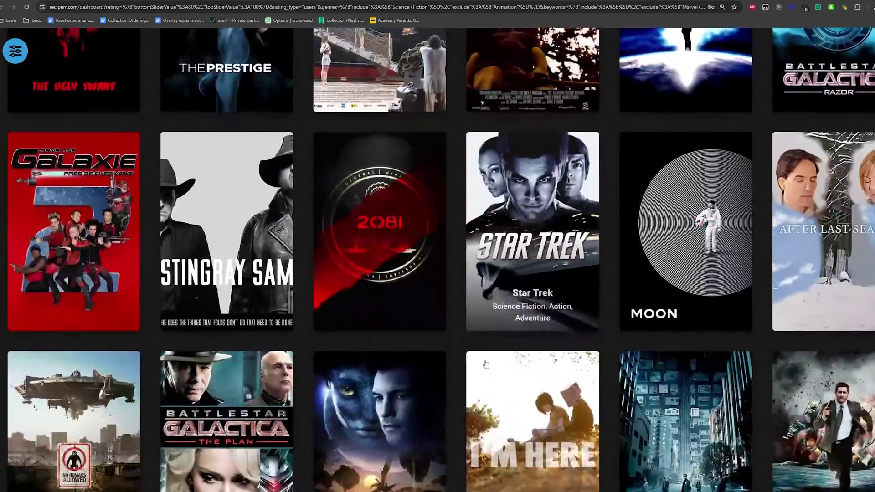
scroll(484, 367, down, 4)
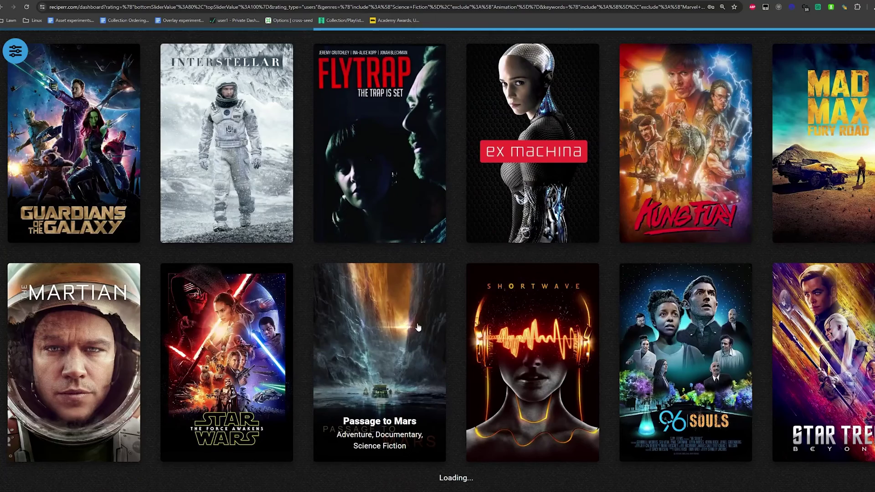
scroll(443, 351, down, 8)
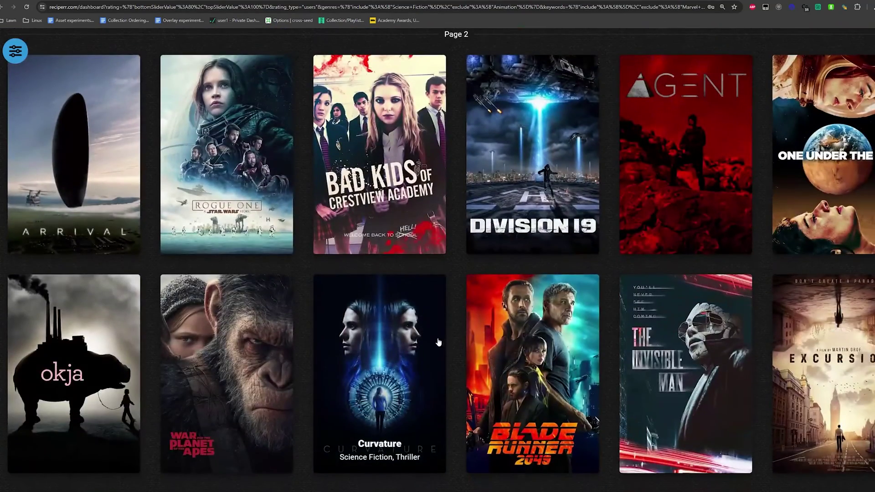
scroll(303, 412, down, 3)
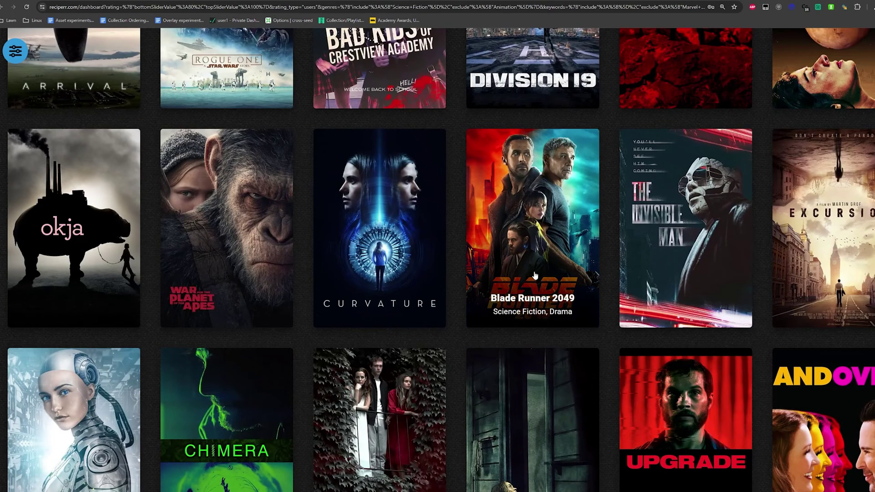
scroll(524, 293, down, 3)
scroll(524, 293, down, 3)
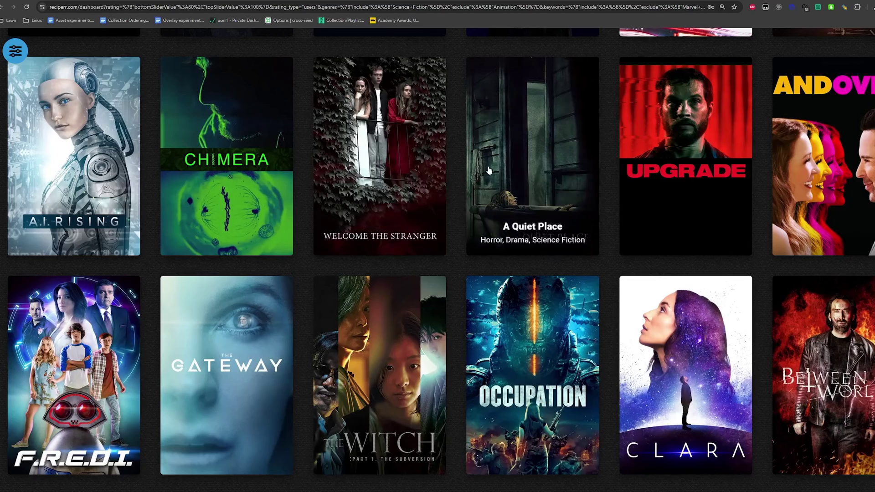
scroll(312, 204, up, 20)
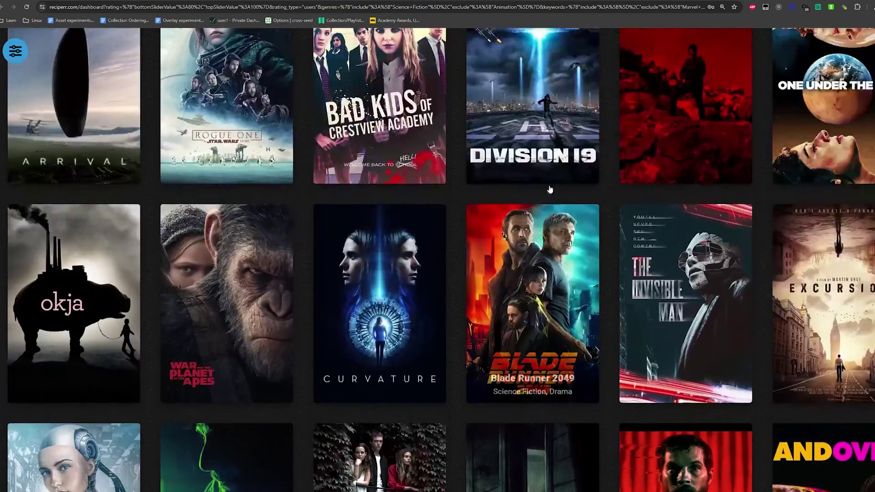
scroll(31, 57, up, 10)
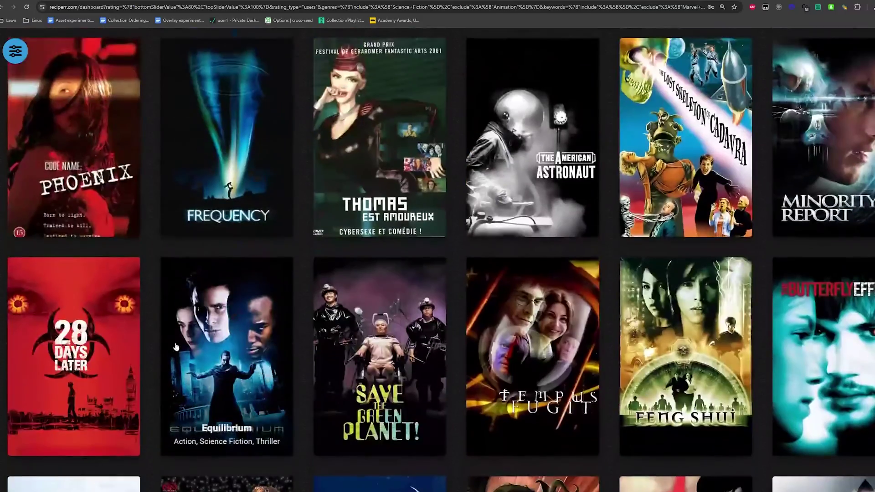
Reopen the saved Sci-Fi recipe for editing from User Recipes.
click(16, 52)
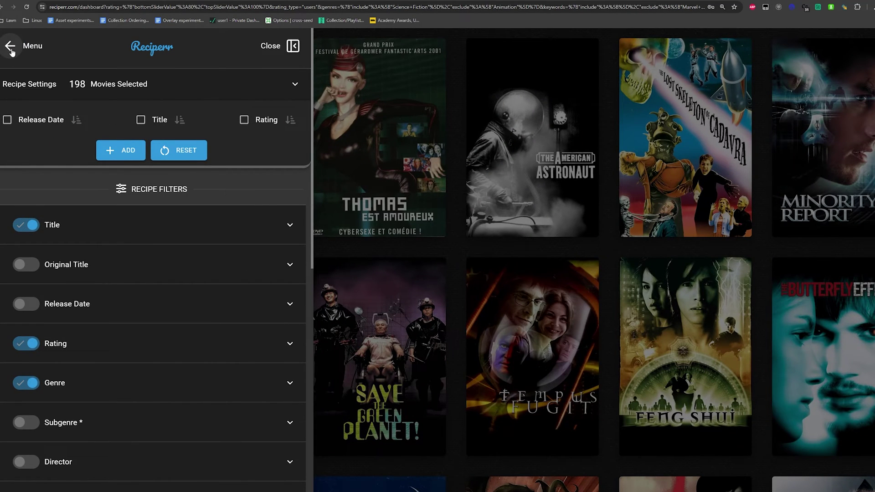
scroll(109, 345, down, 8)
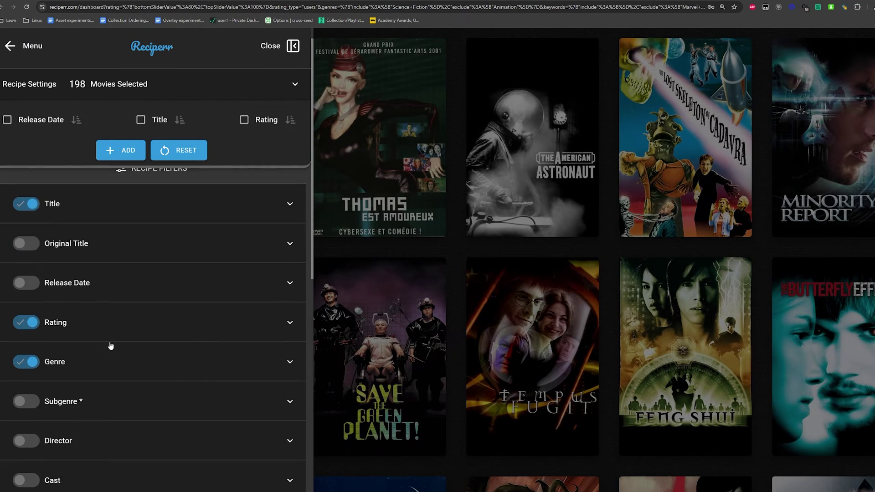
click(4, 57)
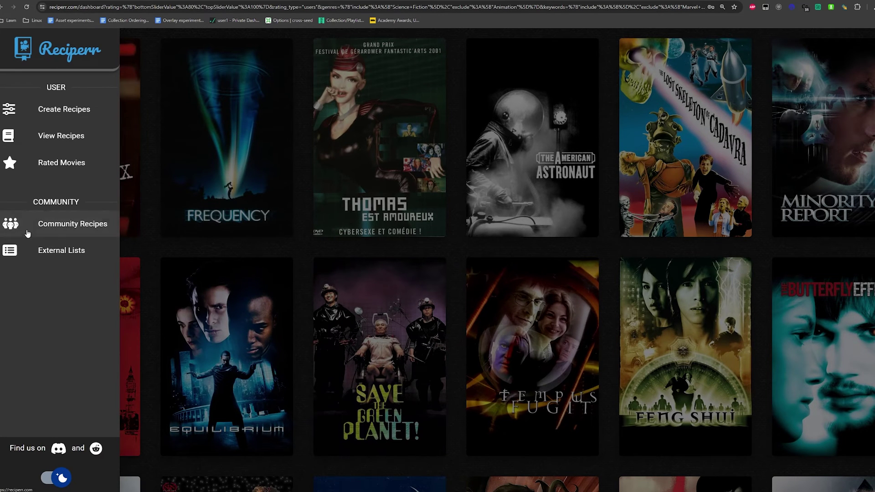
click(76, 134)
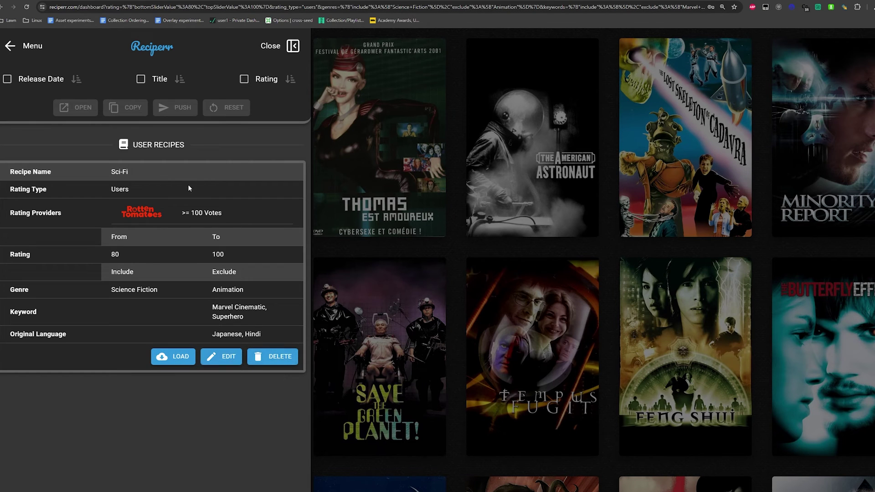
click(209, 356)
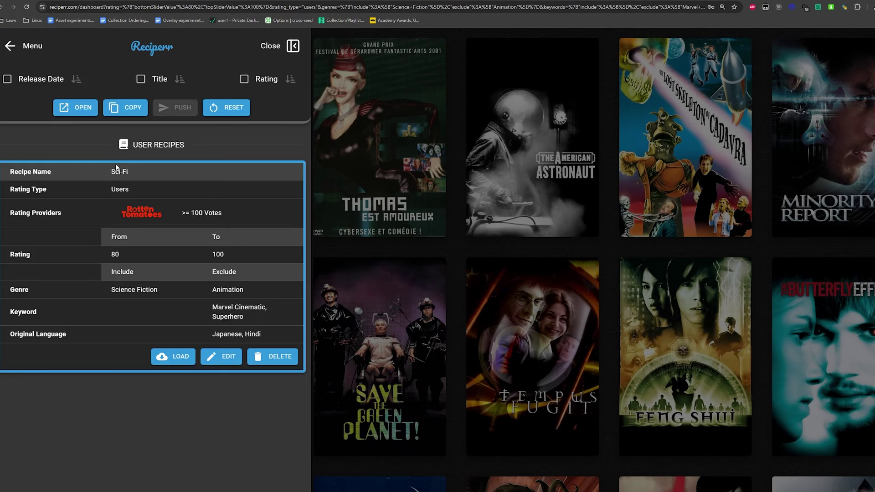
Copy the URL of the Sci-Fi recipe's list data page.
click(119, 113)
click(117, 112)
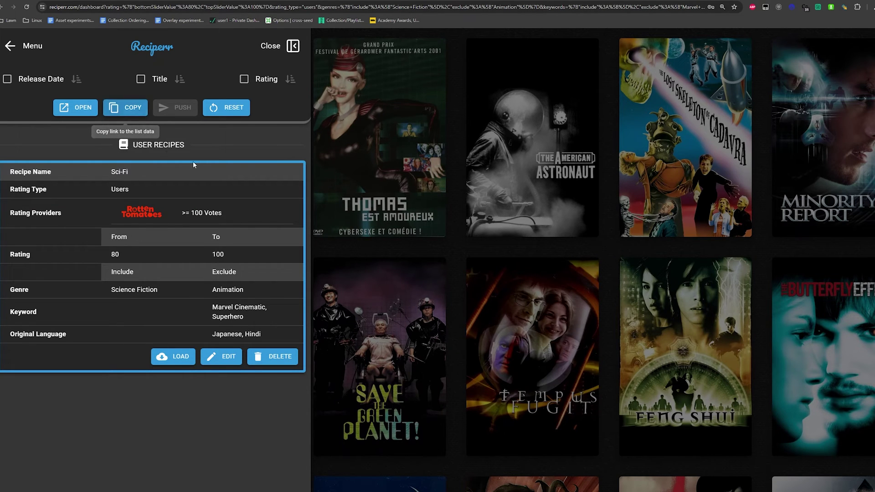
click(115, 110)
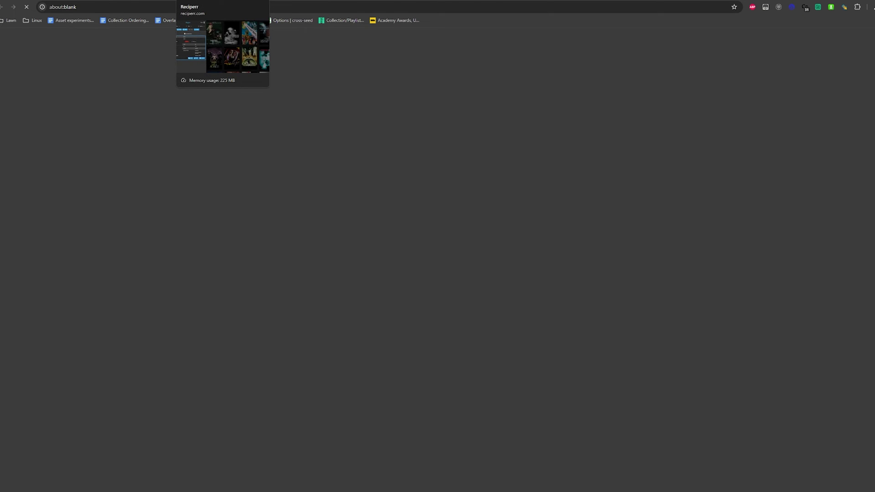
key(ctrl+w)
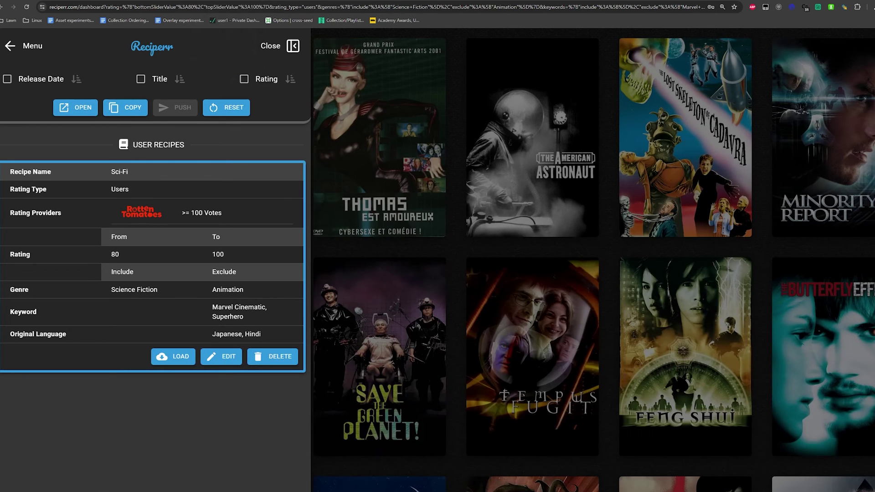
click(72, 109)
key(ctrl+w)
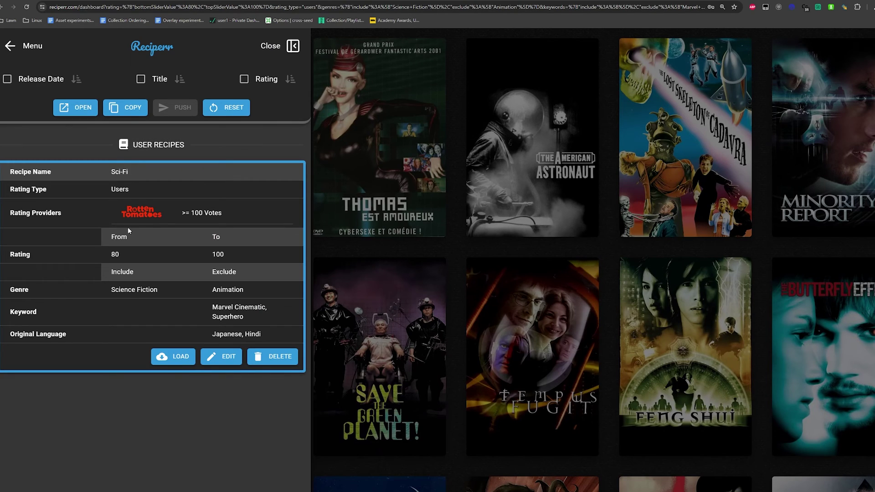
click(122, 109)
key(ctrl+Tab)
key(ctrl+l)
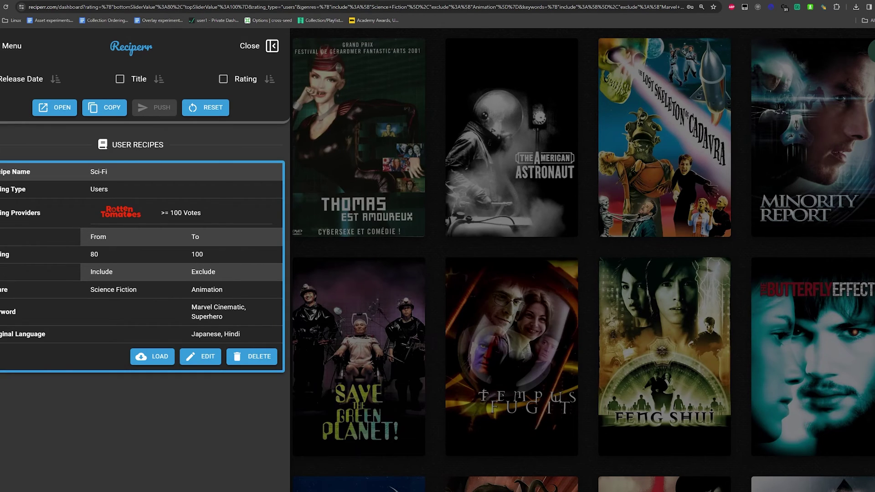
Bring Reciperr.yml up full-screen and go to the template's name line.
key(alt+Tab)
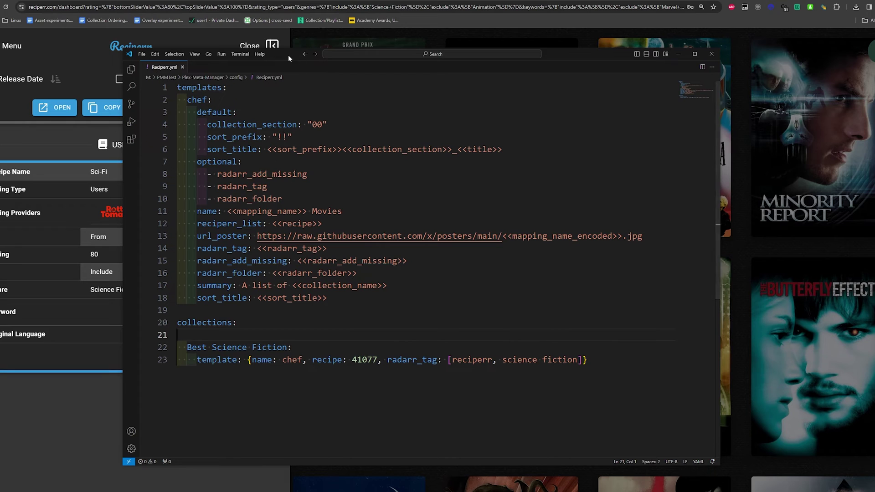
key(super+Up)
key(ctrl+shift+period)
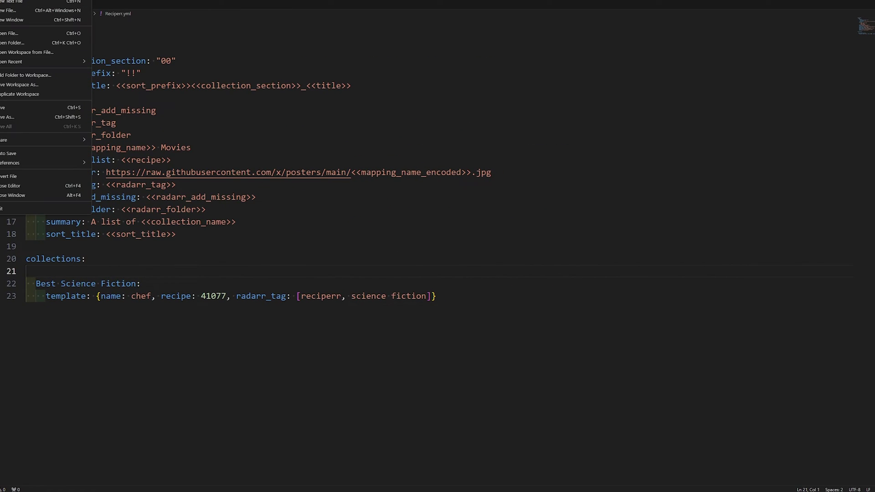
key(Return)
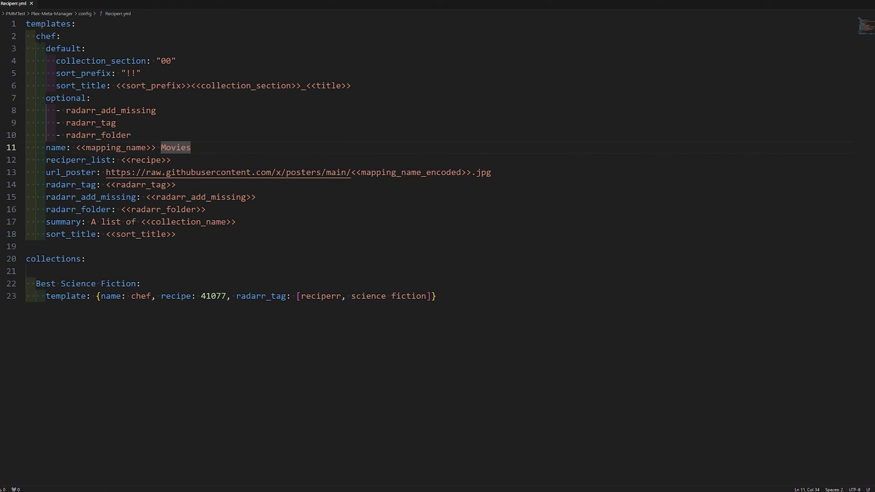
Walk through the chef template's collection_section, sort_prefix, default and optional settings.
drag(31, 36, 61, 36)
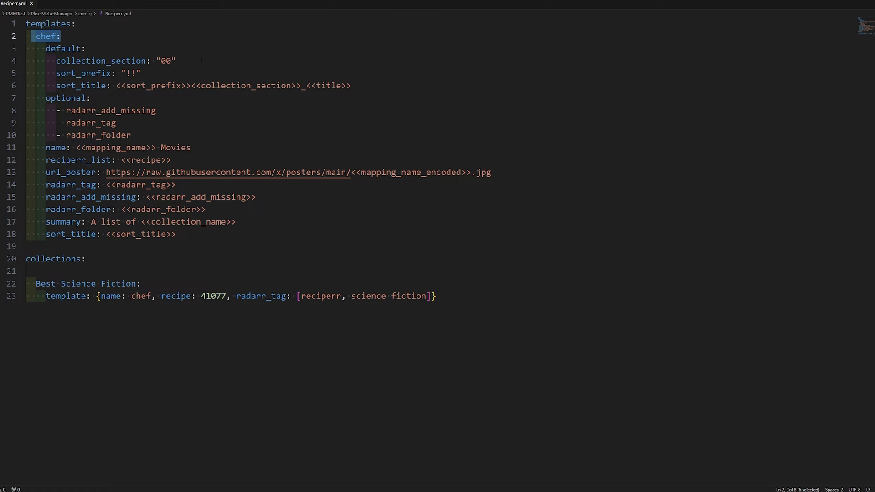
click(68, 60)
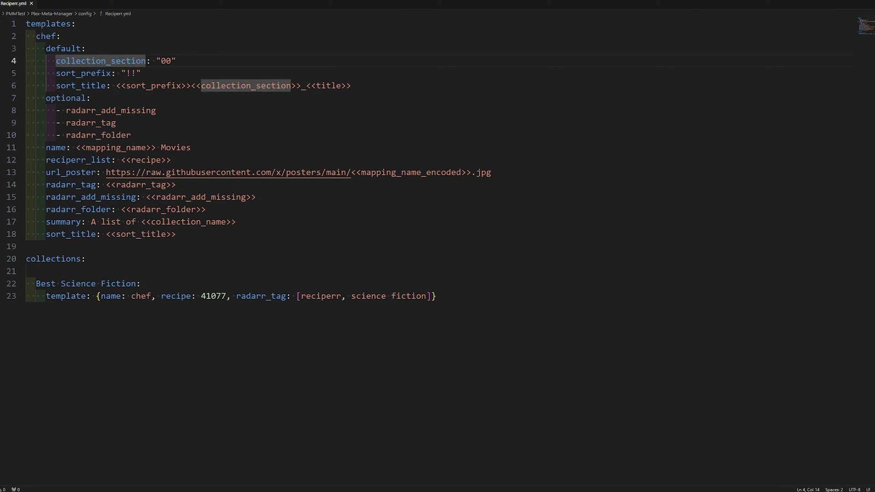
drag(45, 48, 26, 49)
click(385, 91)
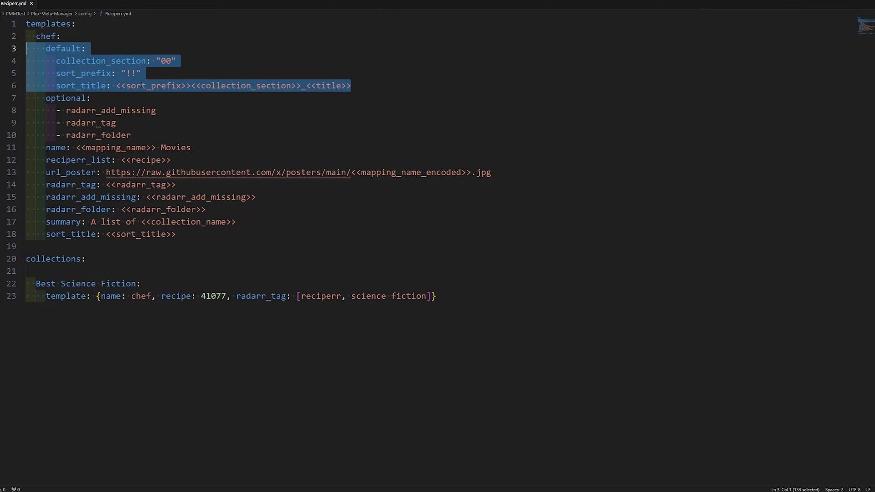
click(142, 86)
drag(146, 61, 178, 61)
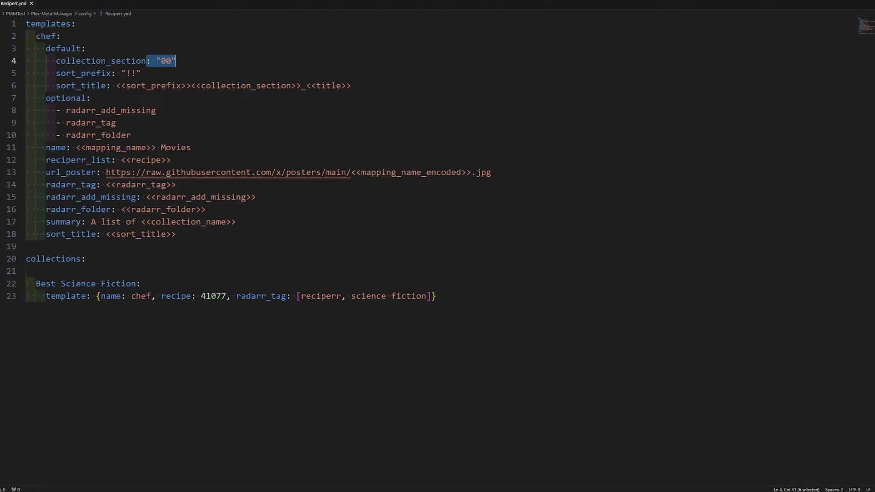
click(116, 110)
drag(28, 98, 191, 148)
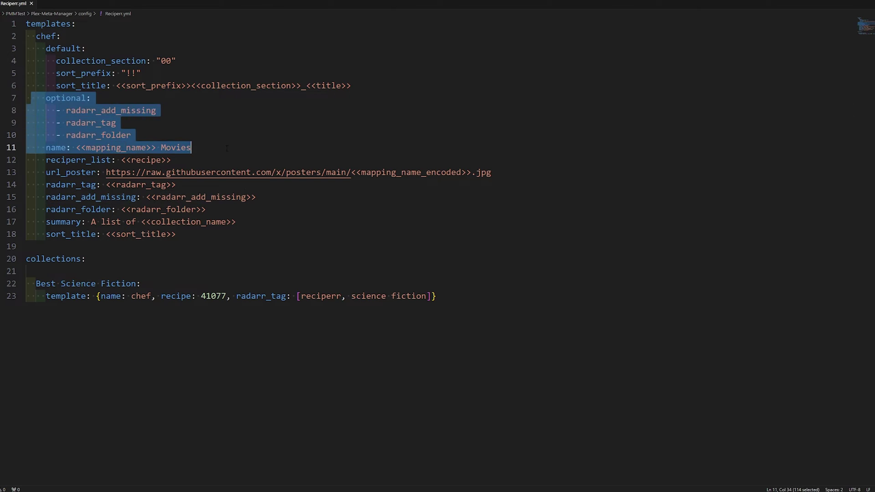
click(192, 147)
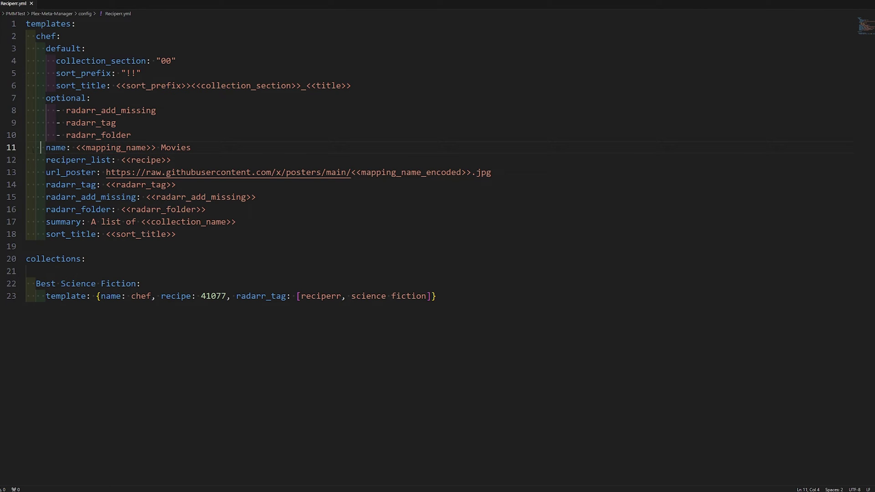
drag(132, 135, 191, 147)
click(221, 149)
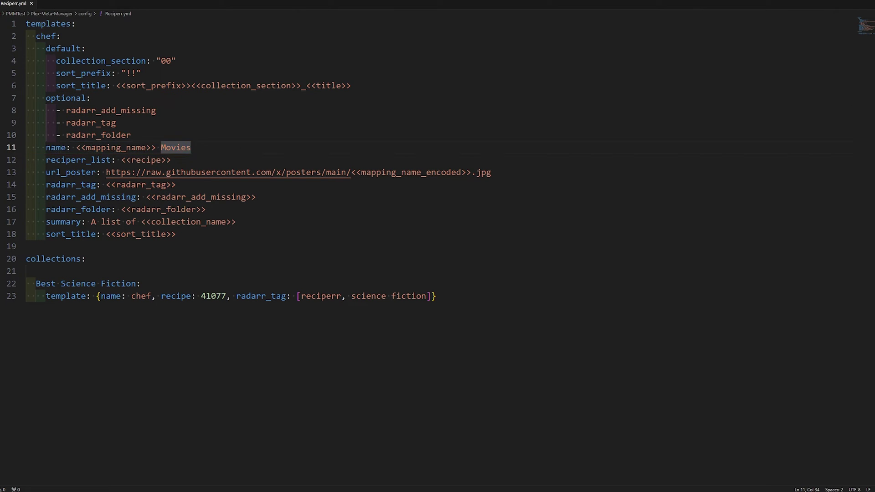
Review the Best Science Fiction collection entry and where recipe is used in the file.
click(23, 259)
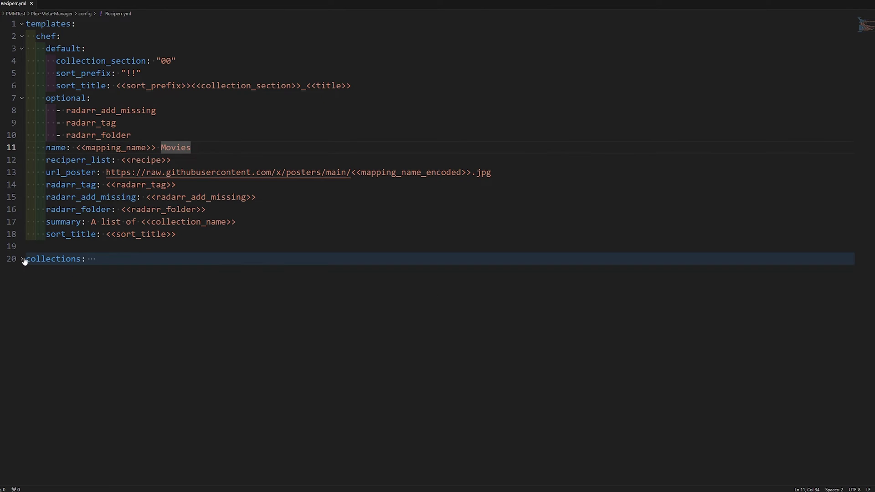
click(22, 259)
drag(26, 259, 41, 283)
double_click(55, 259)
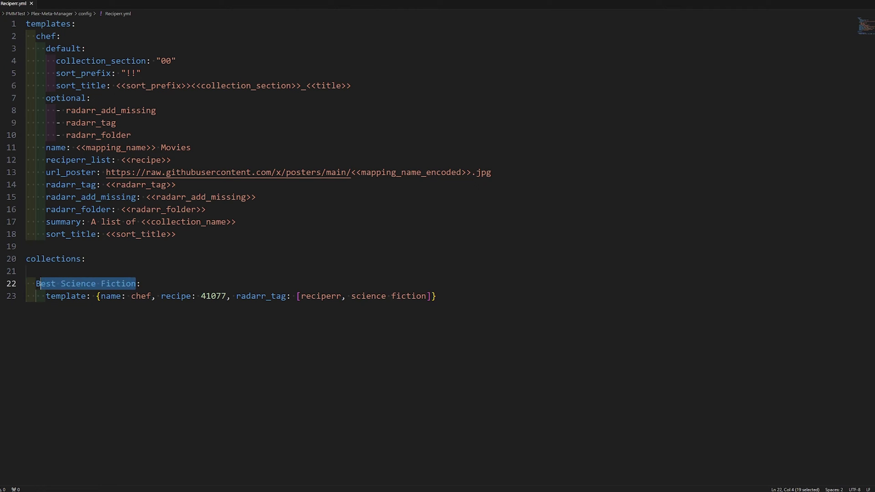
click(96, 283)
drag(46, 147, 123, 147)
click(191, 147)
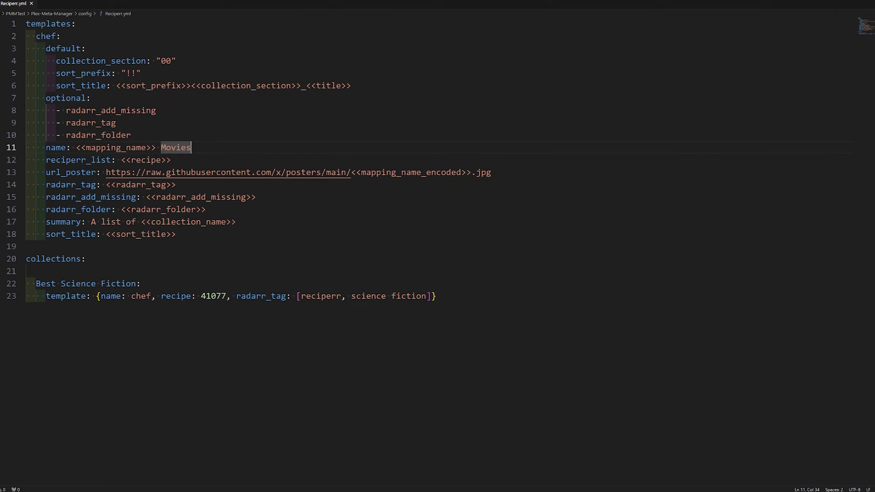
click(156, 147)
double_click(176, 148)
click(26, 271)
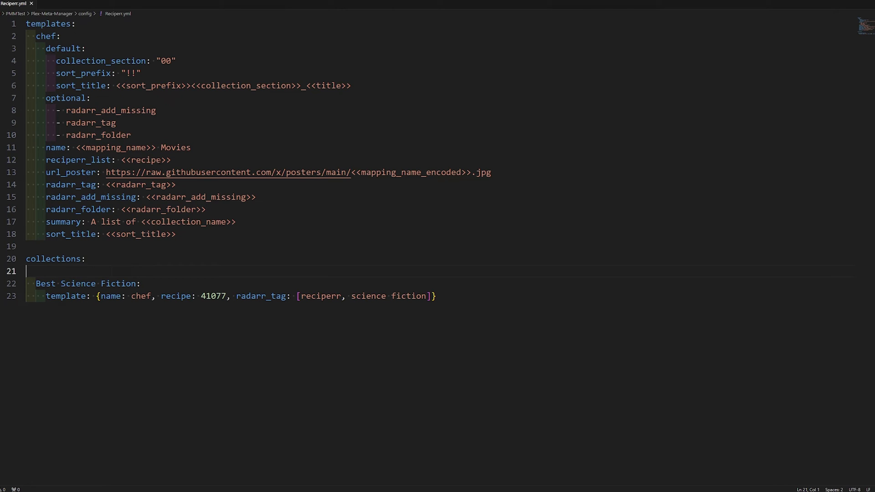
double_click(146, 160)
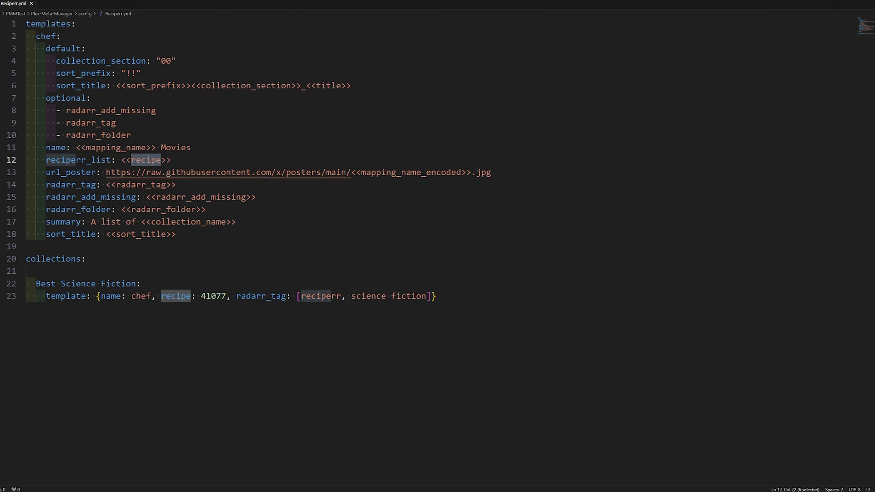
Replace recipe 41077 on line 23 with the copied Reciperr list URL.
click(261, 296)
drag(225, 296, 201, 296)
key(ctrl+v)
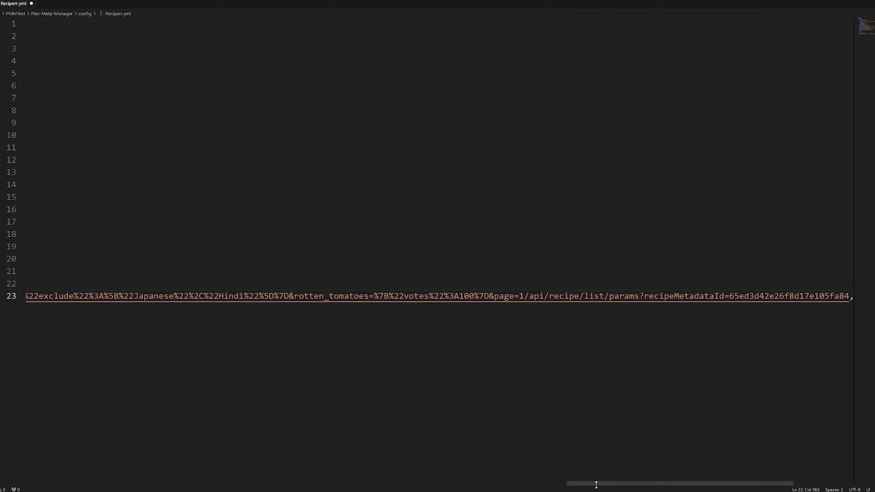
drag(600, 485, 74, 480)
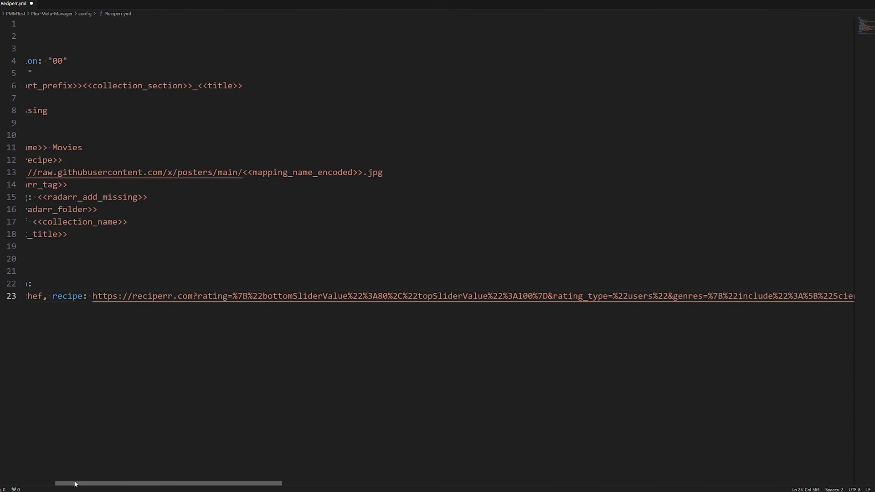
Review the template's name, reciperr_list and url_poster settings against the new entry.
click(176, 296)
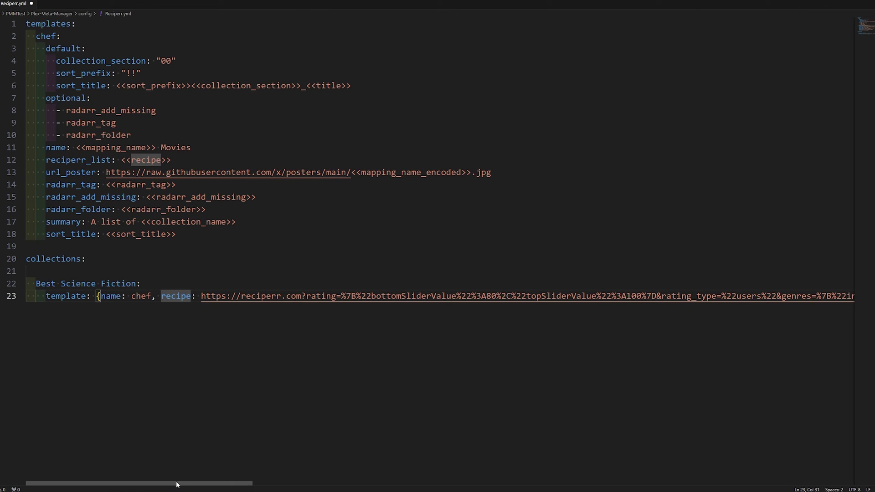
drag(176, 482, 160, 455)
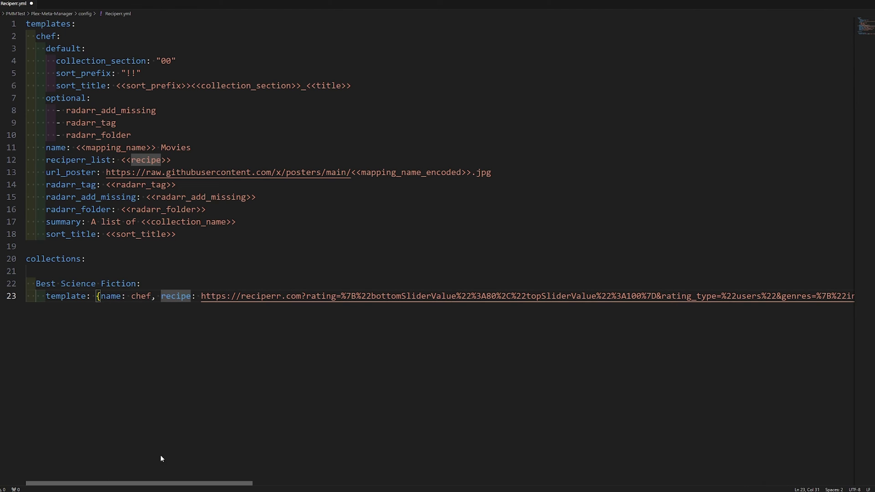
drag(108, 479, 94, 462)
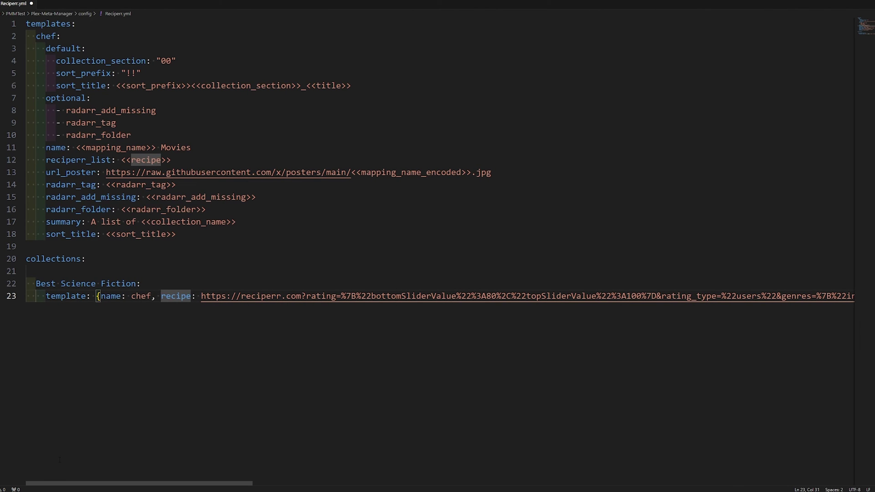
click(66, 209)
click(245, 280)
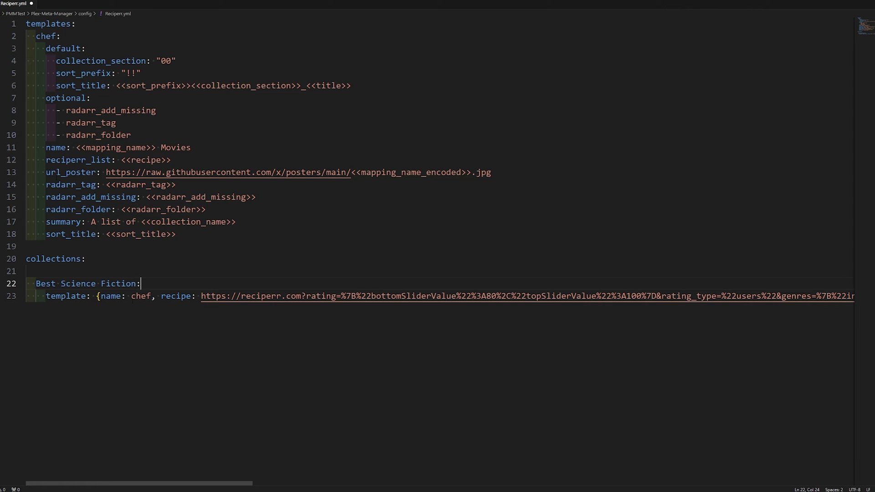
drag(26, 172, 178, 233)
click(55, 147)
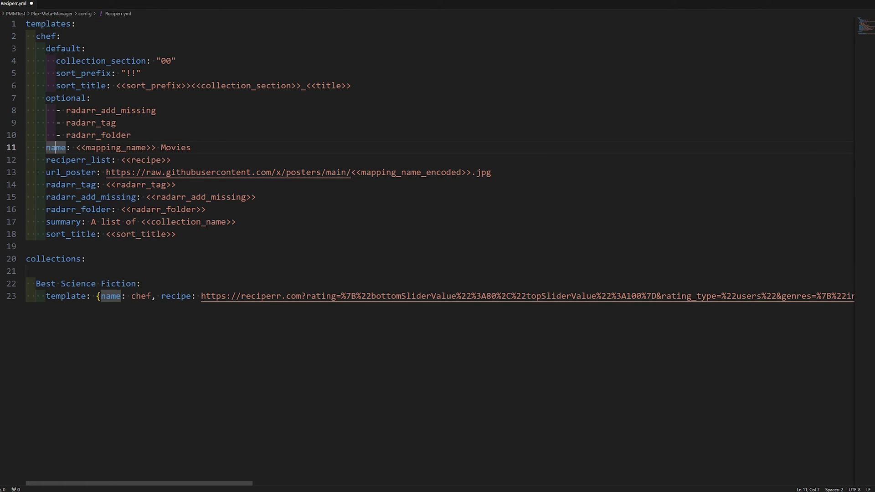
drag(96, 172, 116, 159)
click(62, 171)
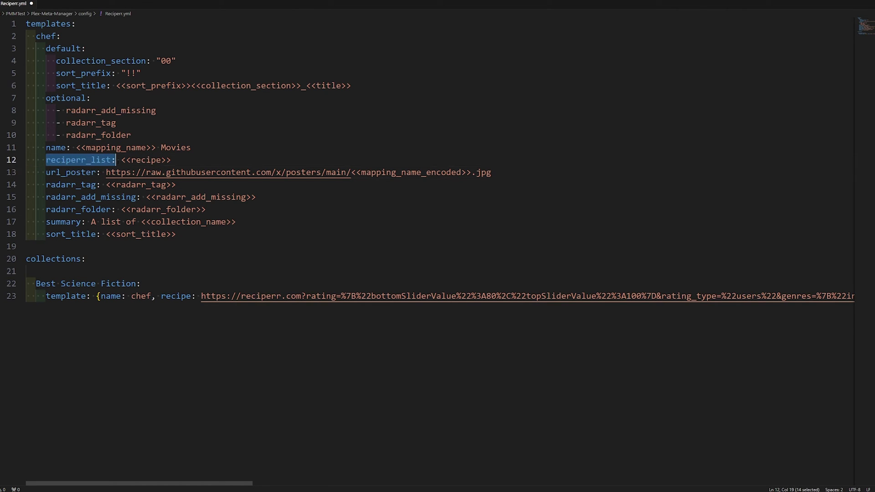
click(60, 172)
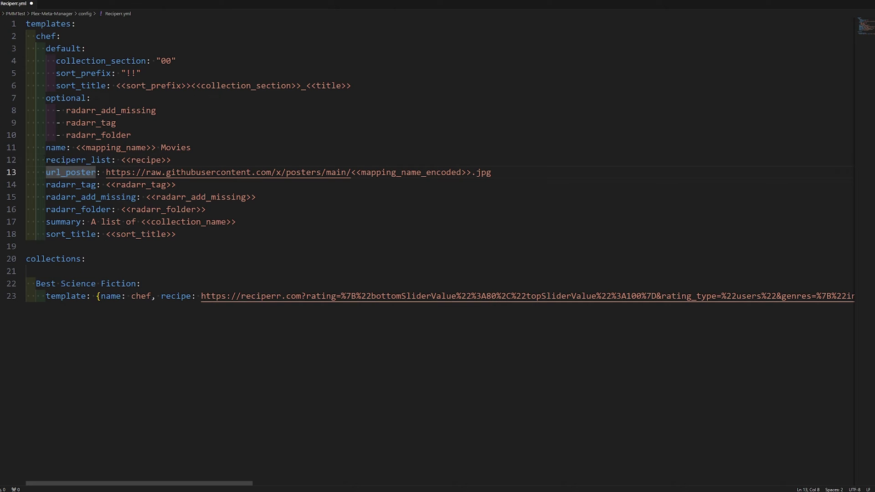
drag(46, 160, 116, 160)
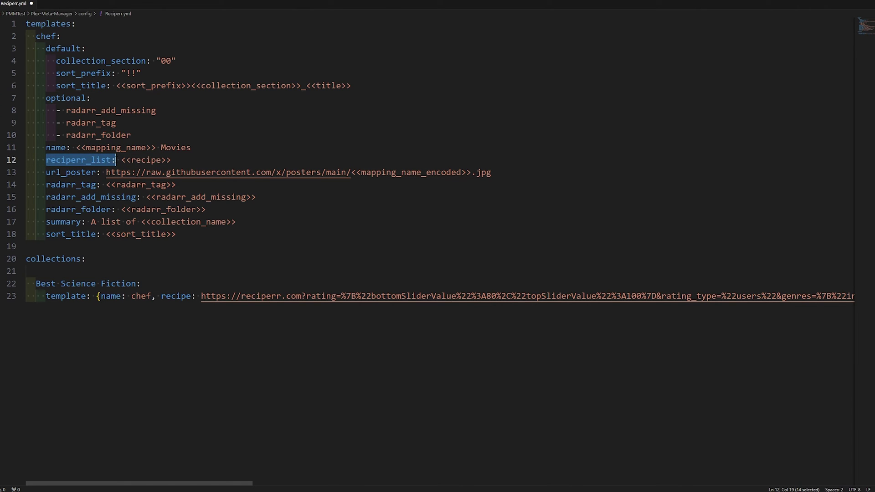
key(Escape)
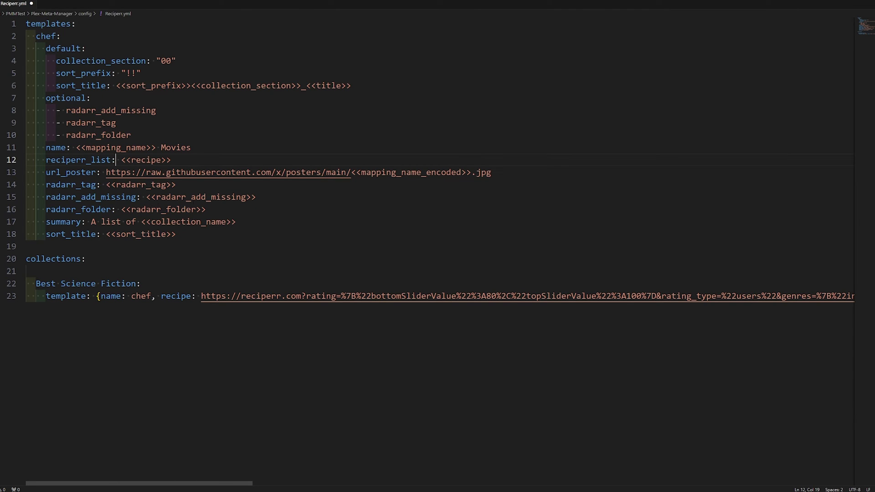
Check the end of the long URL line plus the sort_title and radarr_folder settings.
drag(179, 486, 47, 471)
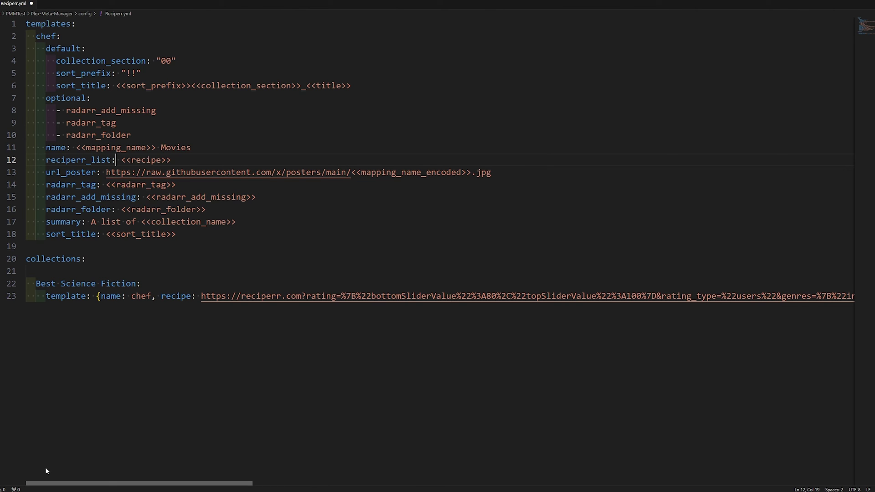
key(ctrl+End)
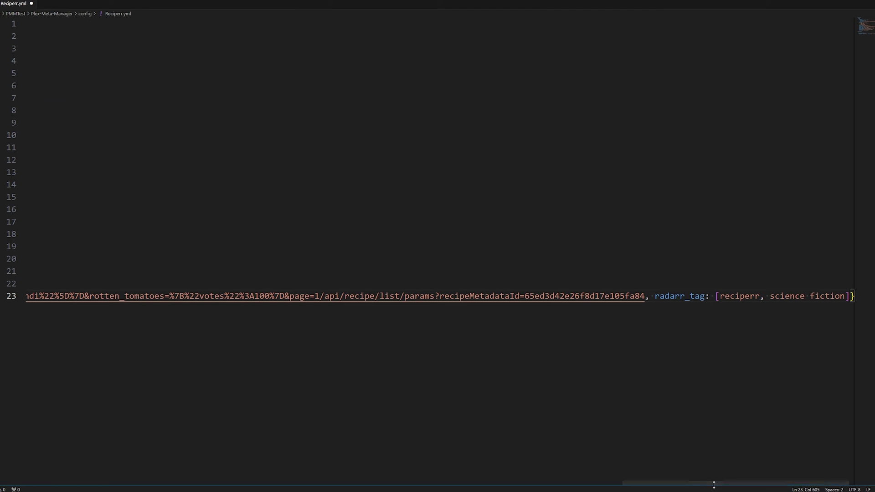
drag(669, 482, 26, 464)
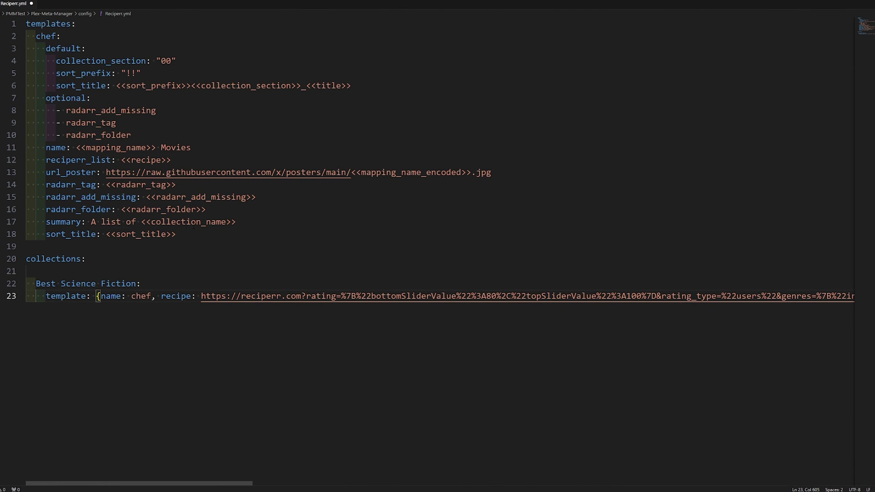
click(190, 222)
click(192, 235)
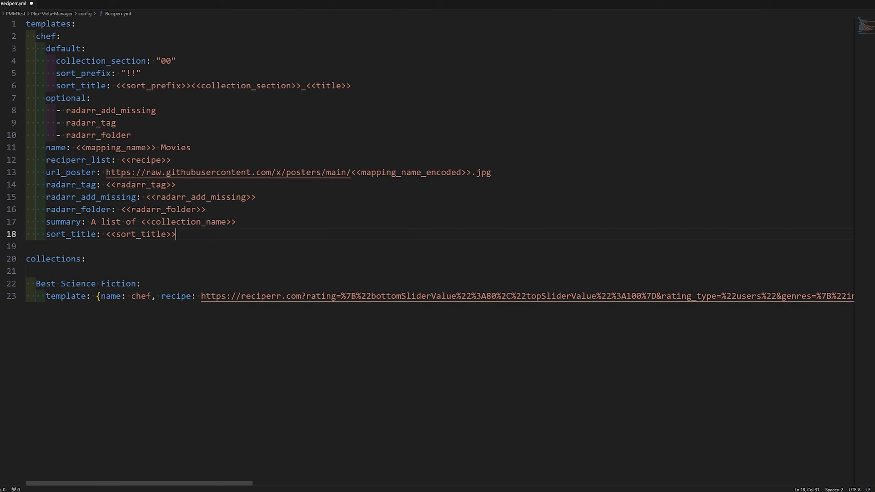
click(146, 133)
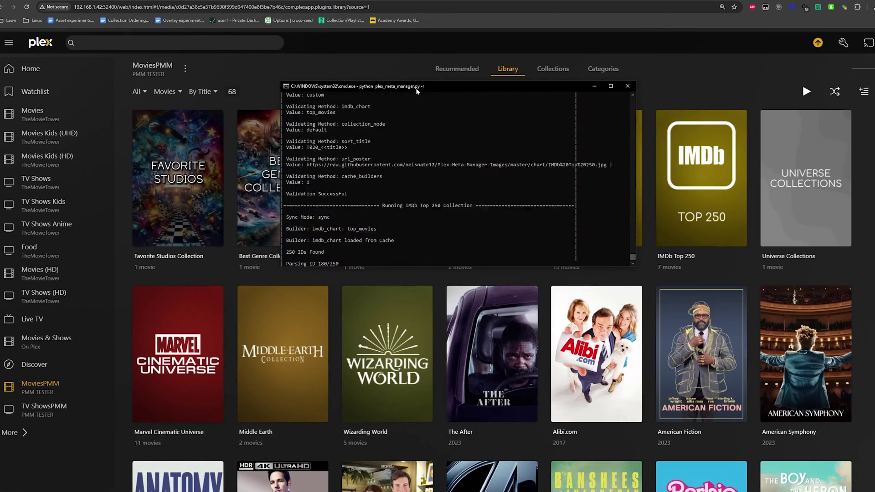
Move the Plex Meta Manager run log aside to watch the library while the collection builds.
drag(417, 91, 476, 111)
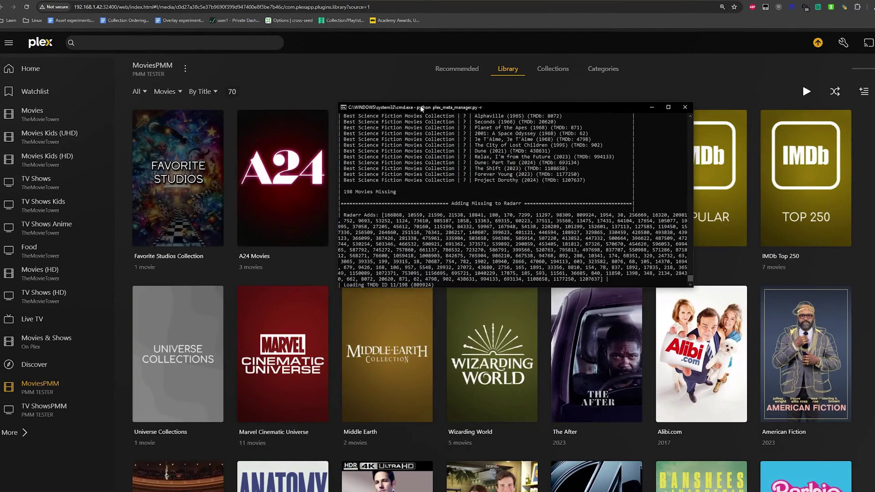
drag(423, 109, 643, 105)
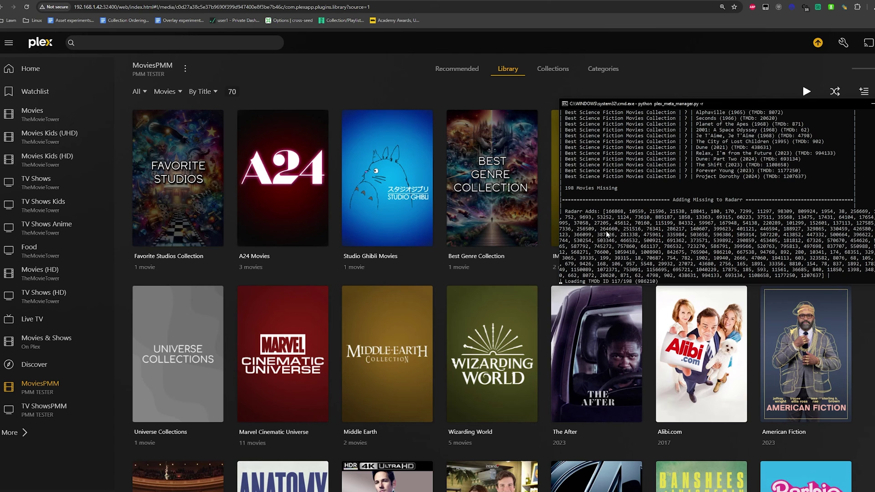
Check Radarr's queue, then scroll through the Movies grid of newly added sci-fi titles.
key(alt+Tab)
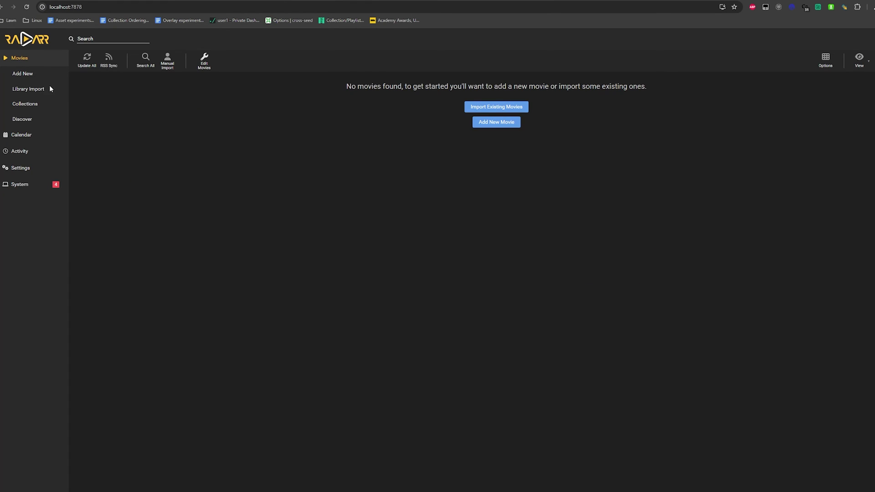
click(18, 153)
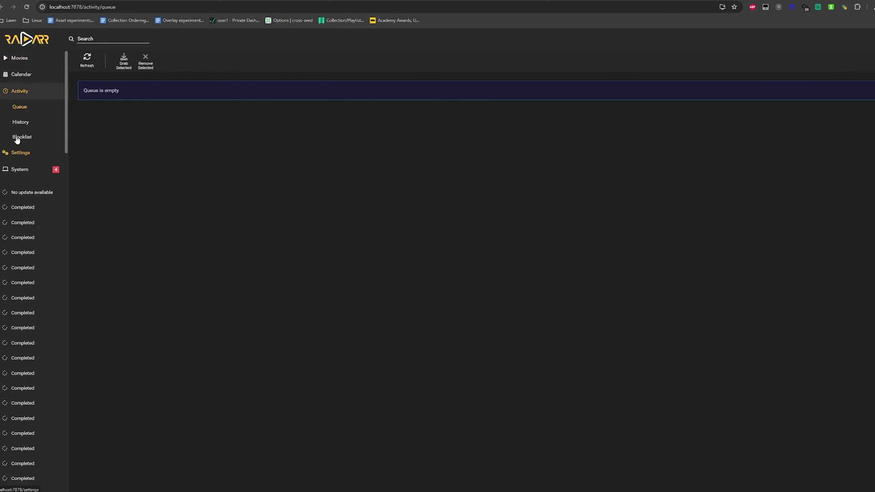
click(27, 57)
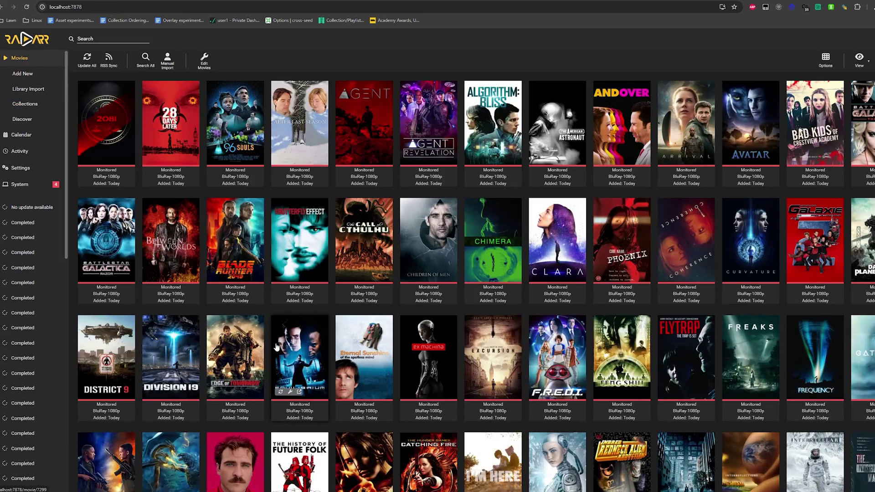
scroll(276, 347, down, 14)
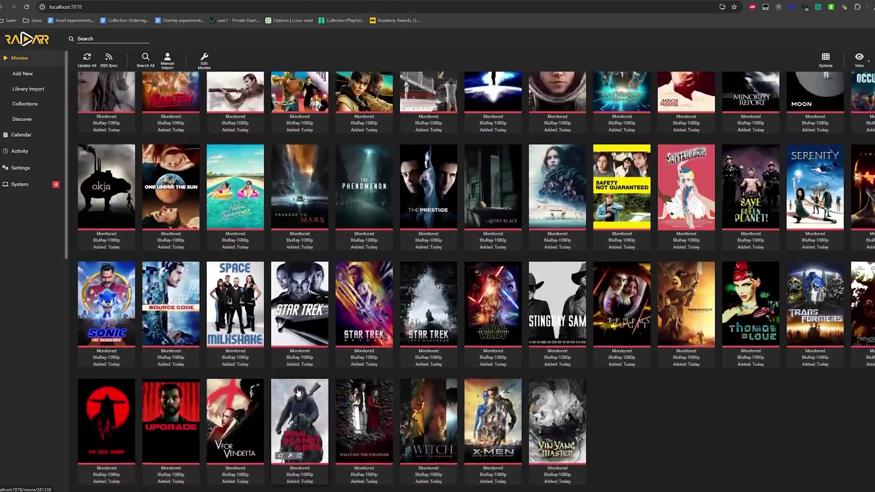
scroll(298, 392, up, 15)
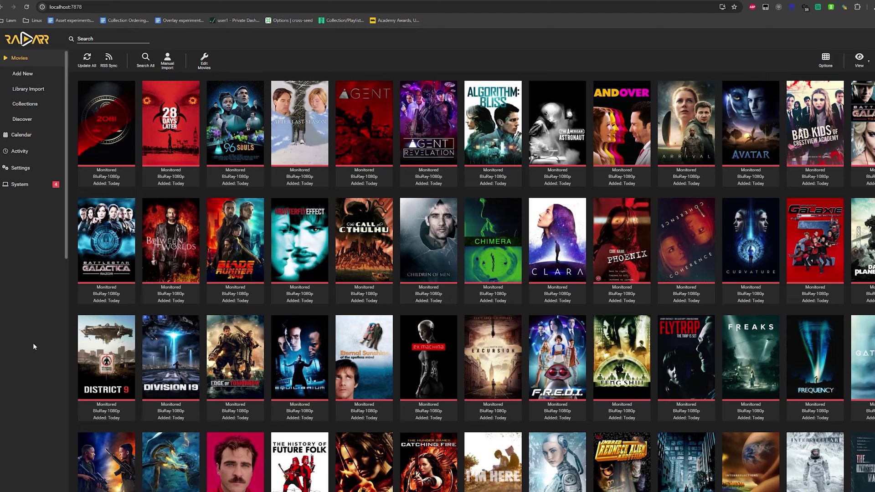
scroll(315, 342, down, 2)
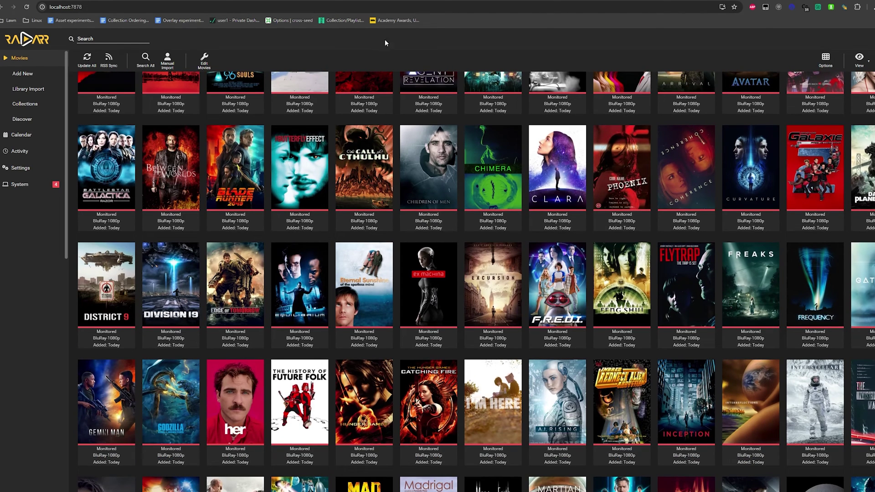
scroll(430, 211, up, 2)
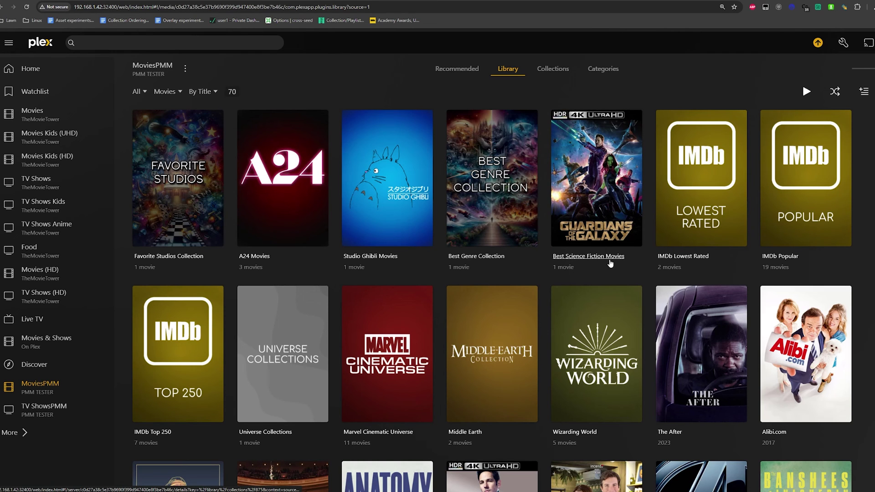
Run Scan Library Files on MoviesPMM, then open the one-movie Best Science Fiction Movies collection.
click(106, 390)
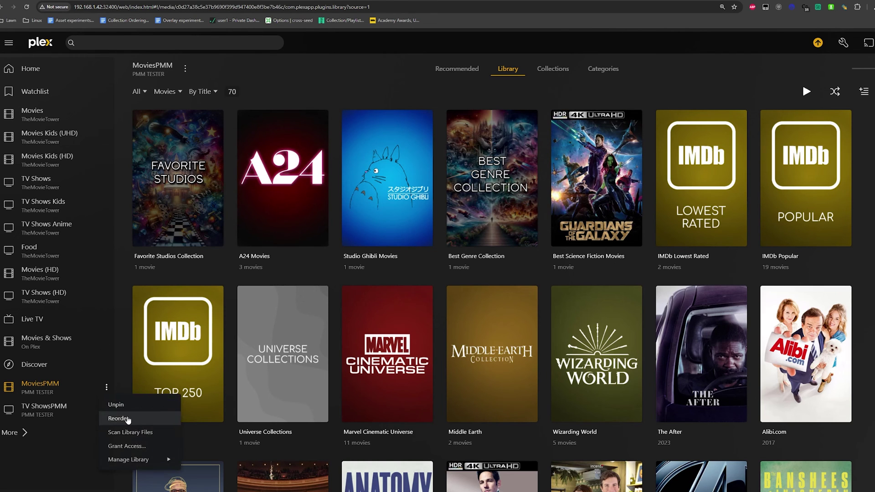
click(137, 432)
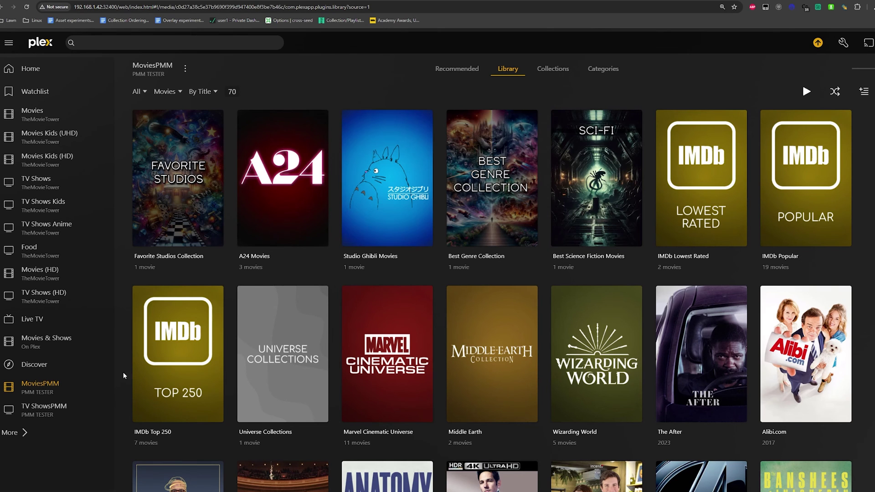
click(106, 387)
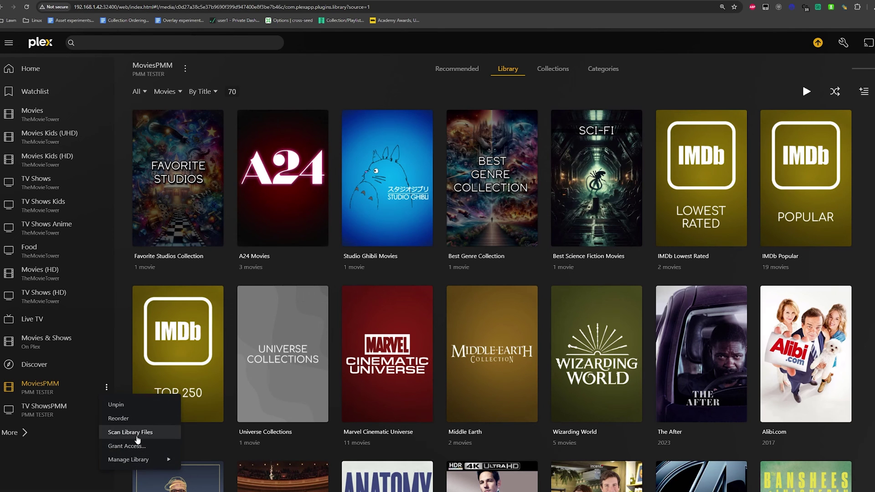
click(138, 439)
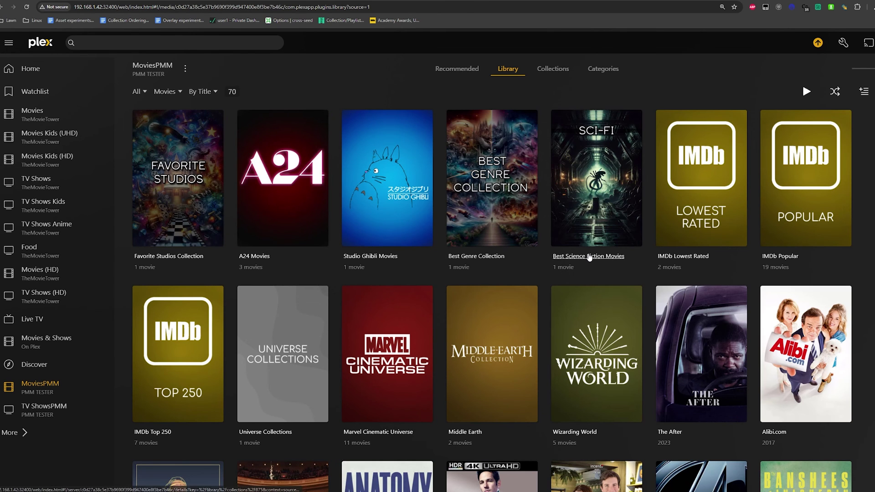
click(588, 257)
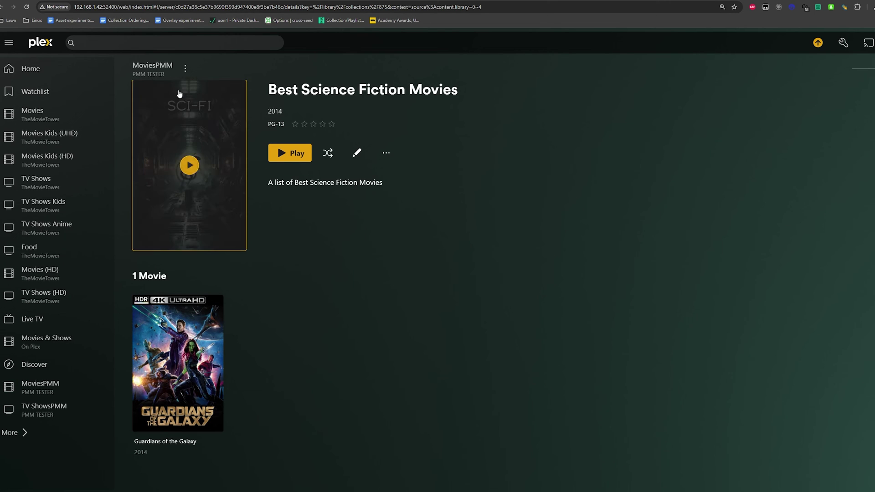
Go back to the MoviesPMM library grid and scroll through the science fiction titles.
click(40, 389)
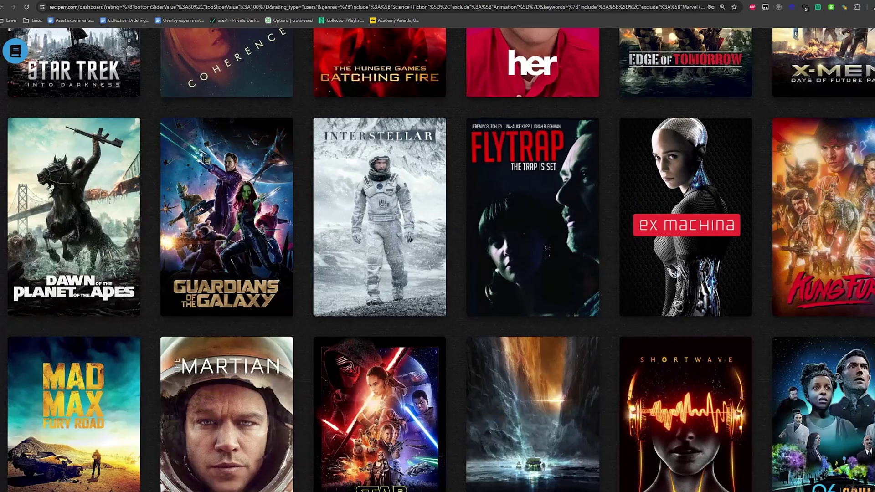
scroll(380, 352, up, 15)
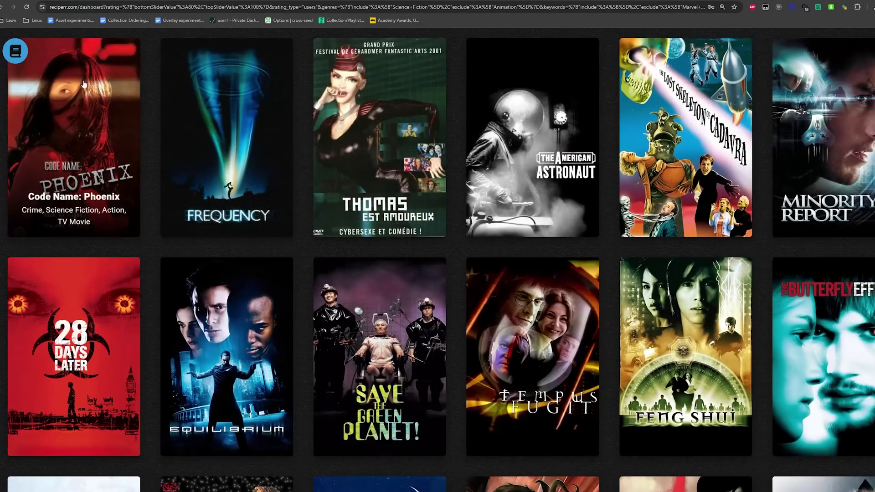
scroll(426, 301, down, 9)
scroll(426, 301, down, 3)
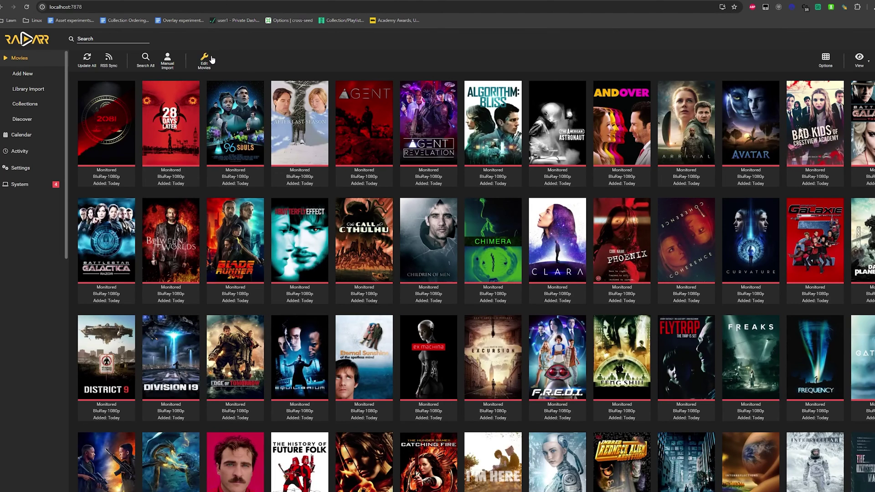
click(202, 61)
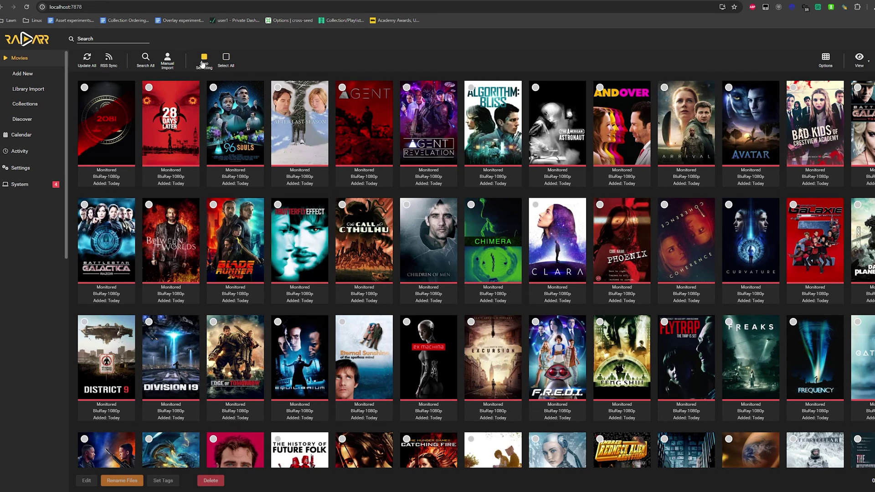
click(225, 62)
click(222, 67)
click(204, 64)
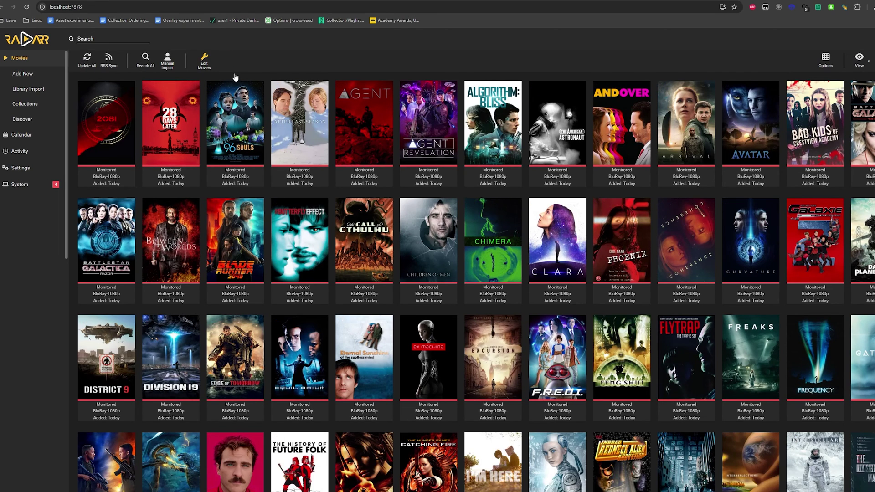
click(174, 139)
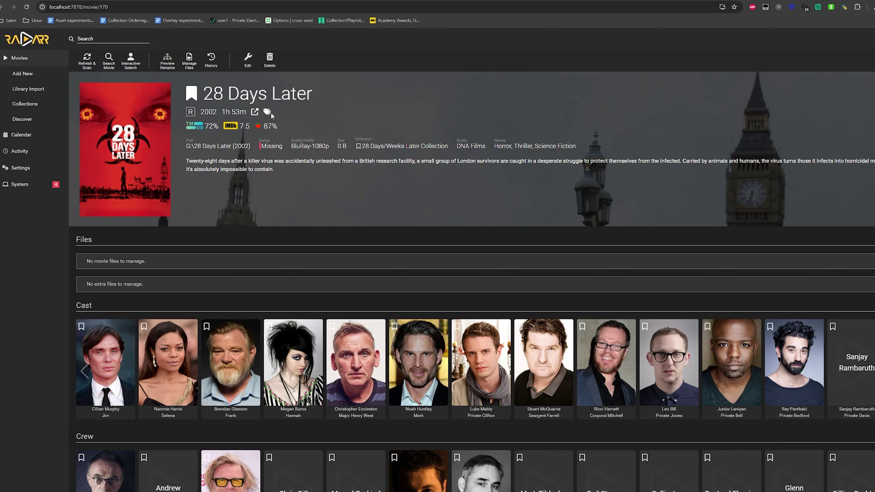
mouse_move(270, 114)
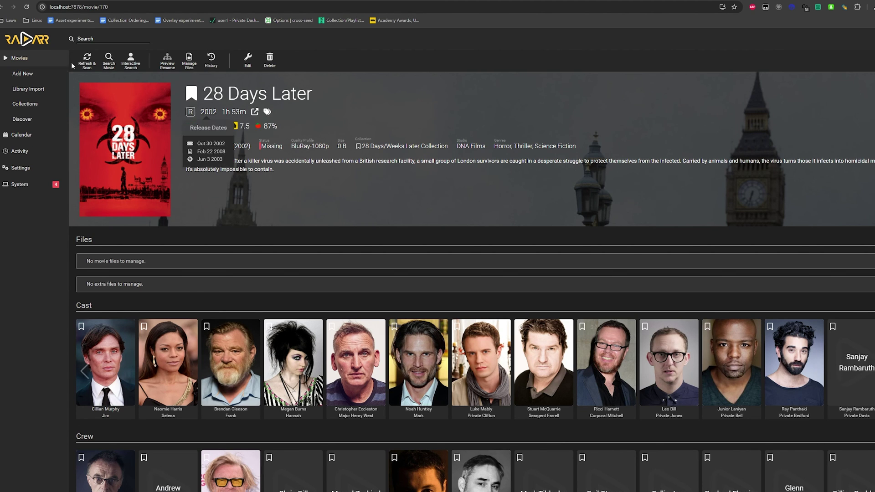
click(22, 59)
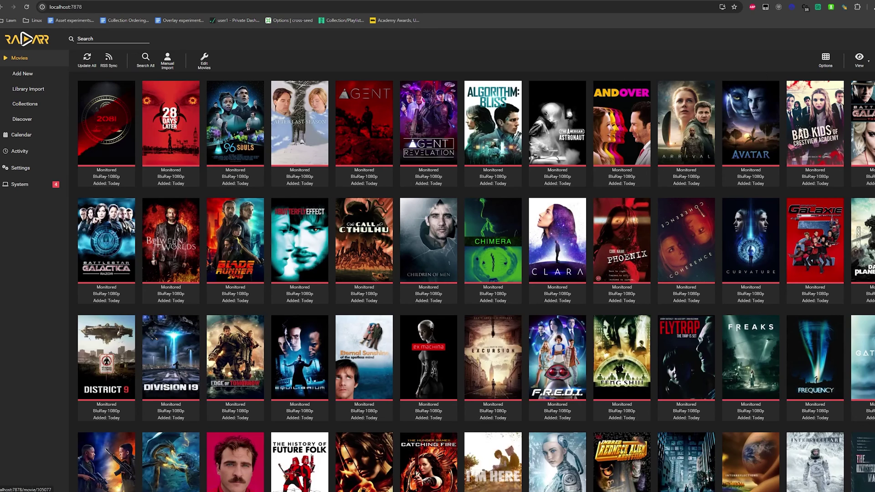
click(859, 59)
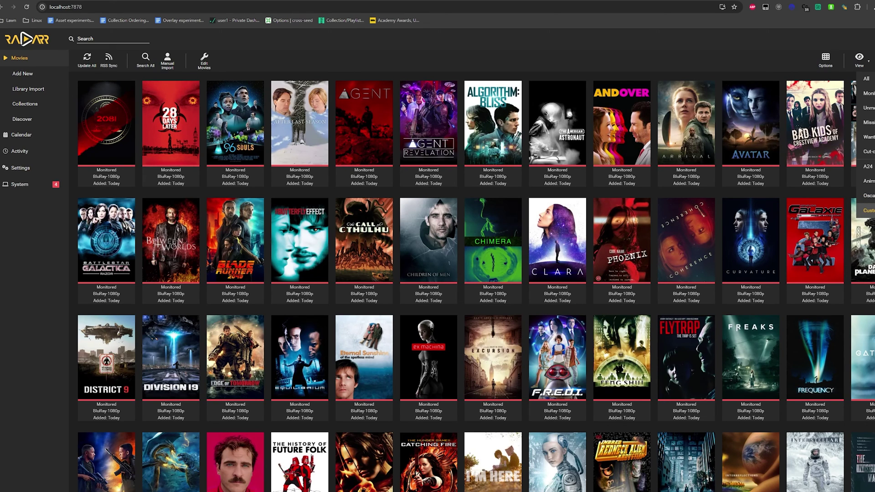
click(869, 210)
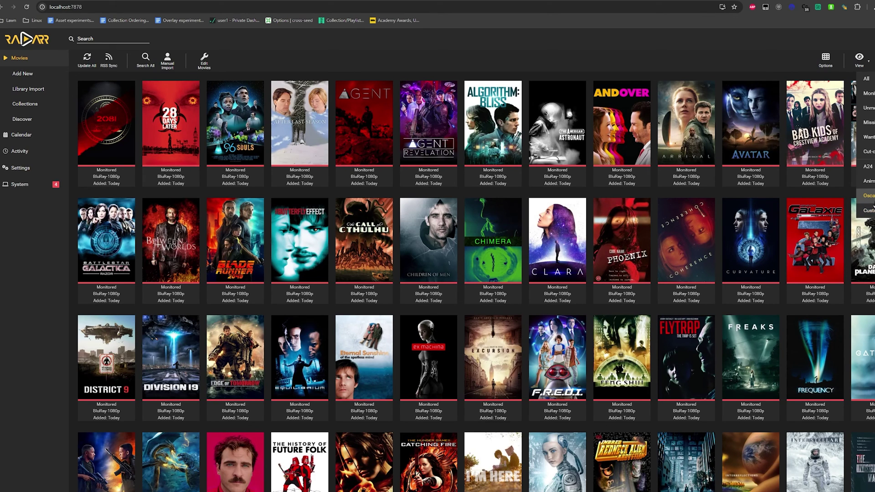
click(859, 60)
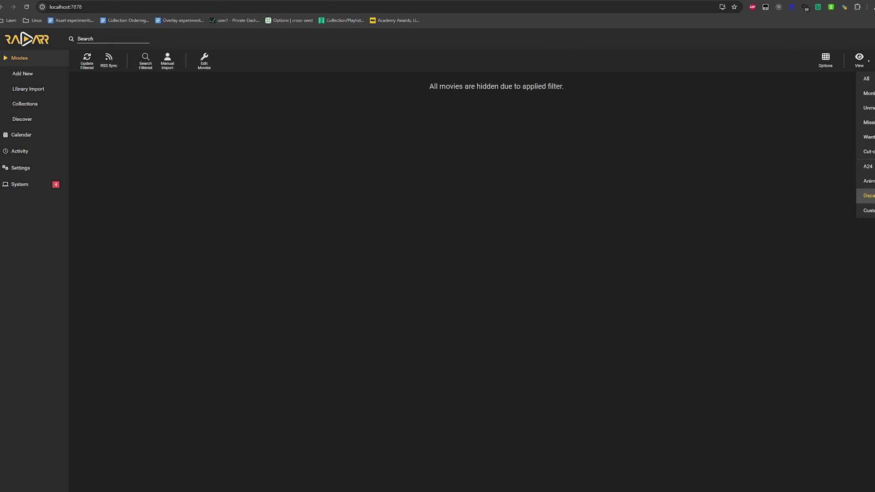
click(866, 79)
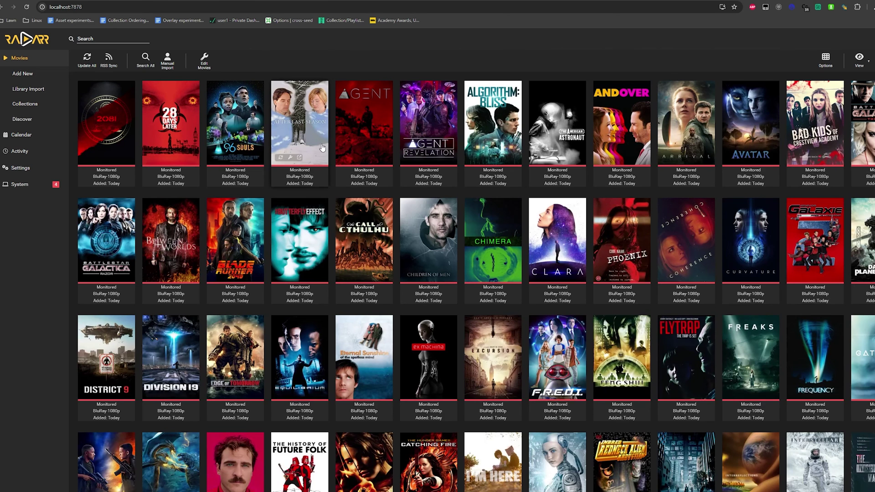
Scroll to the bottom of the Radarr movie grid to confirm 194 movies, all 194 monitored.
scroll(322, 271, down, 2)
scroll(321, 271, down, 8)
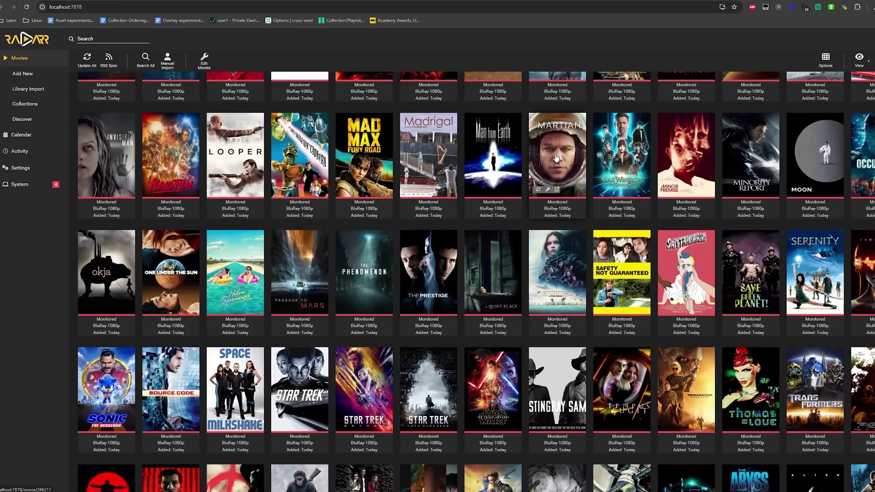
scroll(256, 335, down, 20)
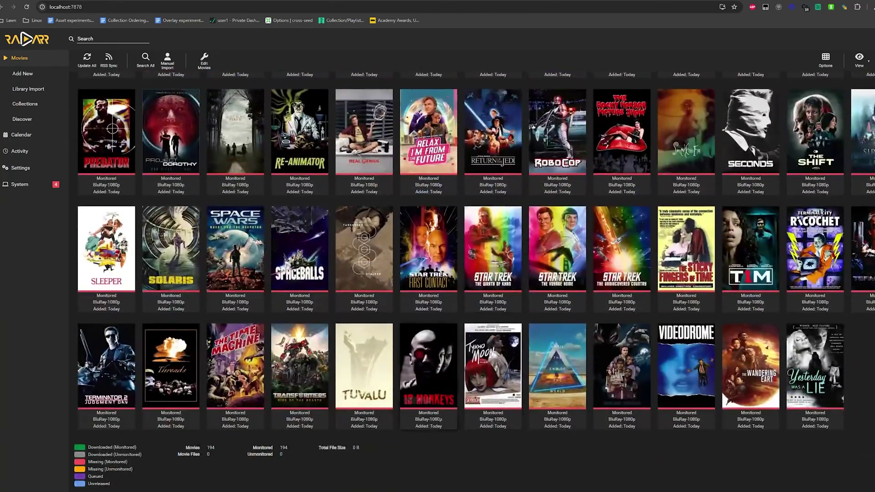
scroll(426, 405, up, 5)
scroll(426, 405, up, 4)
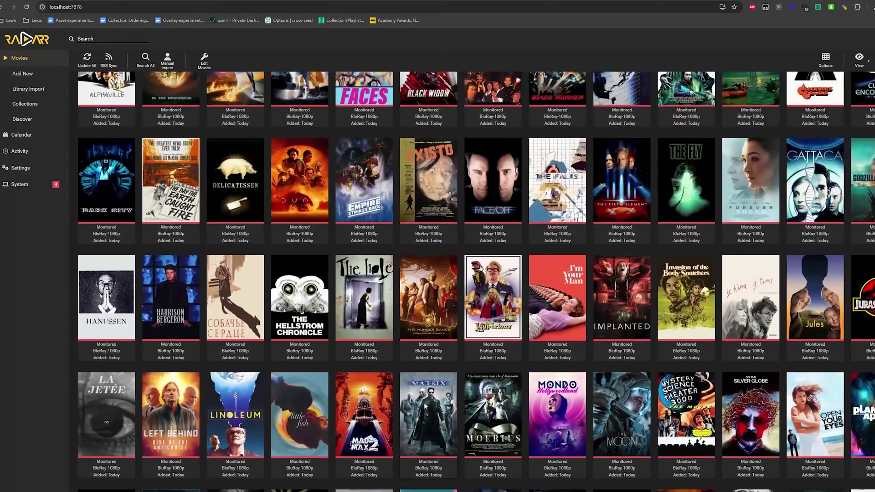
scroll(401, 464, down, 10)
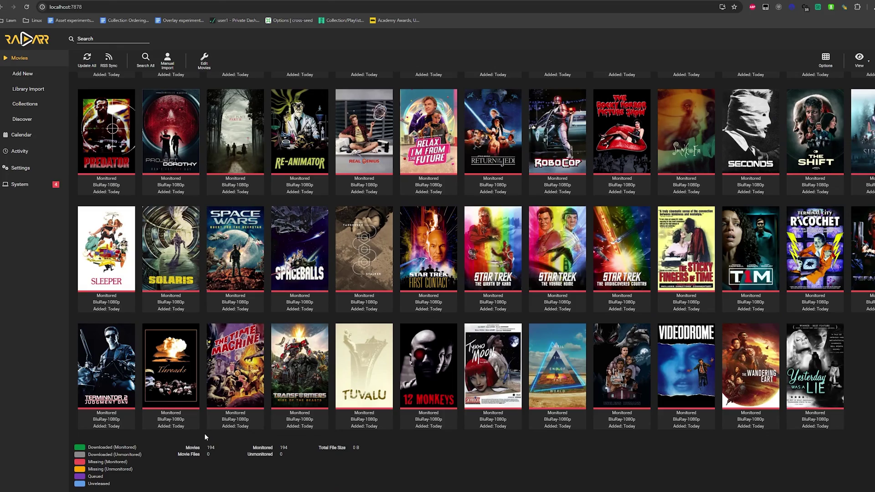
mouse_move(198, 426)
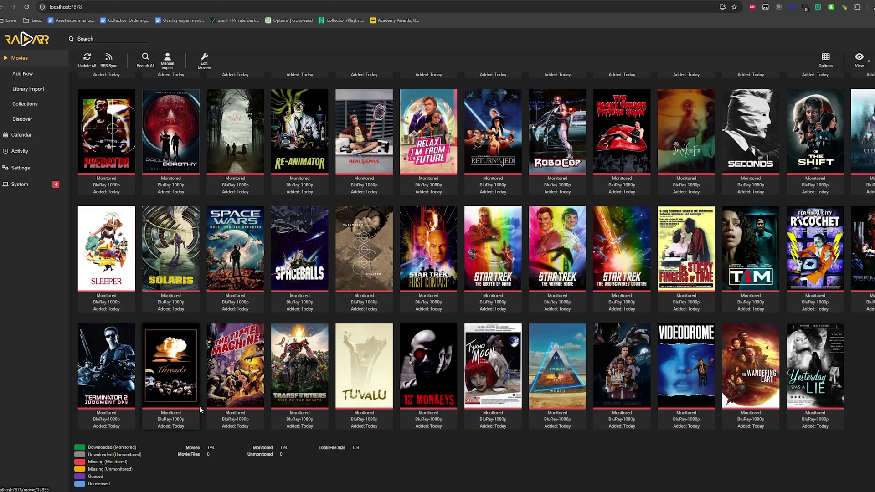
Scroll back through the Radarr grid, then return to the Reciperr Sci-Fi list.
scroll(433, 458, up, 15)
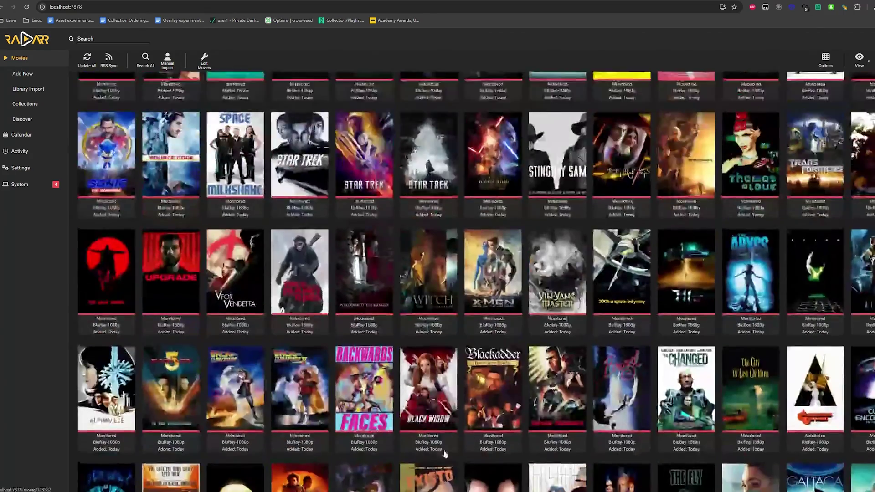
scroll(407, 310, up, 4)
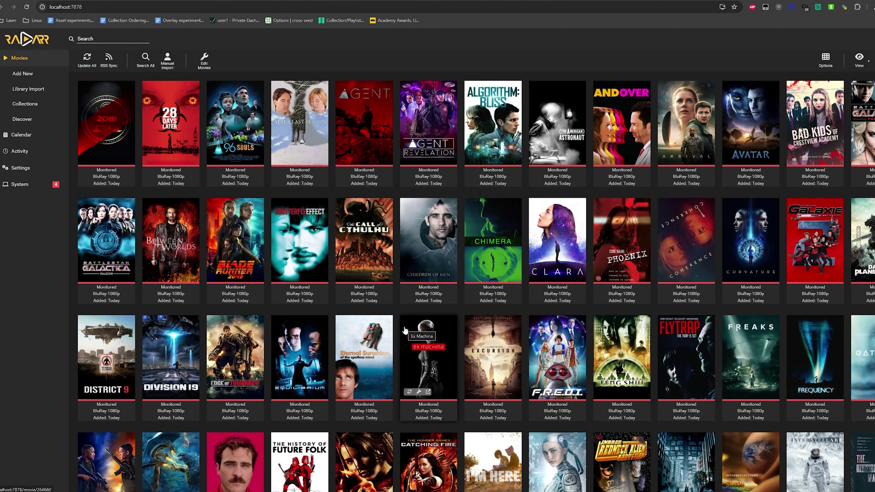
scroll(401, 352, down, 3)
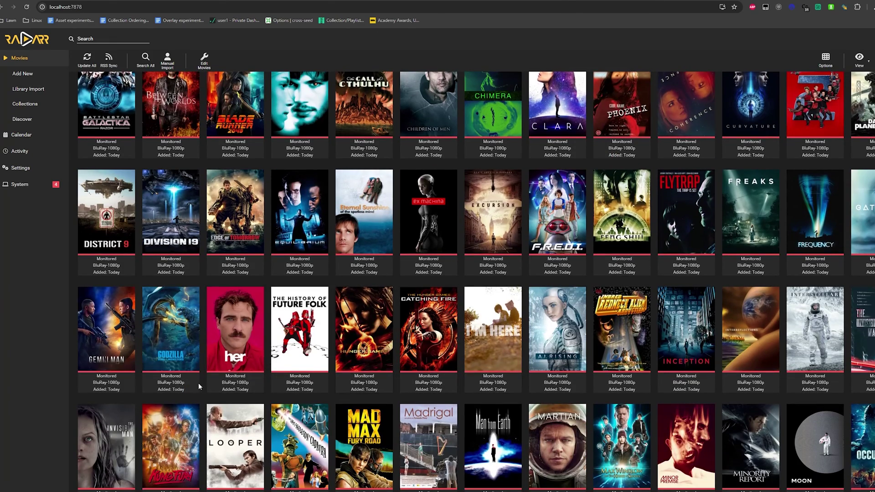
scroll(198, 383, down, 2)
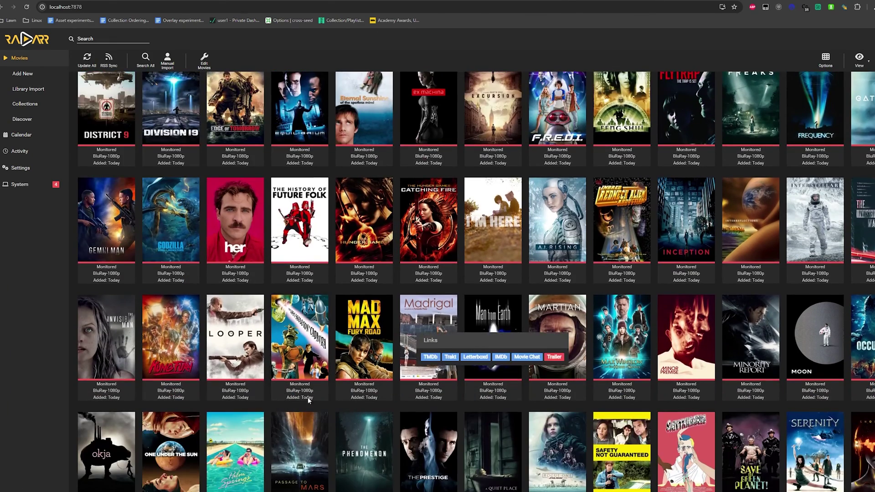
scroll(269, 388, down, 3)
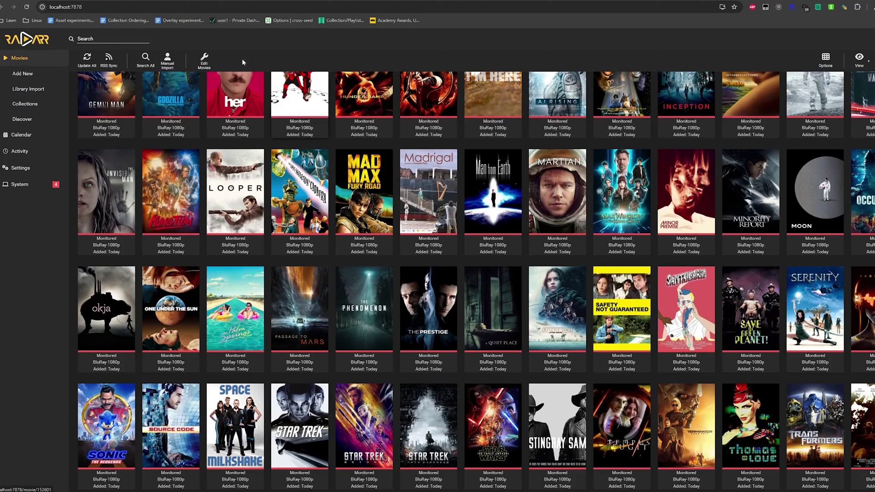
key(ctrl+Tab)
scroll(120, 92, up, 10)
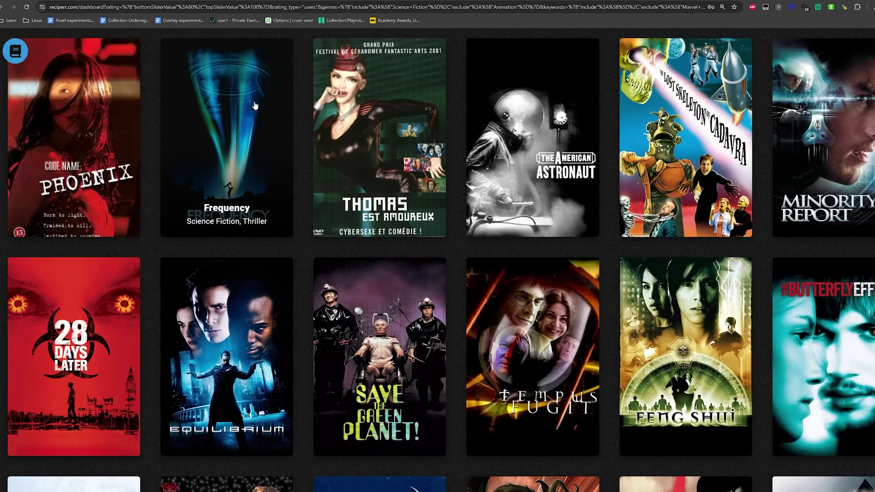
scroll(296, 371, down, 3)
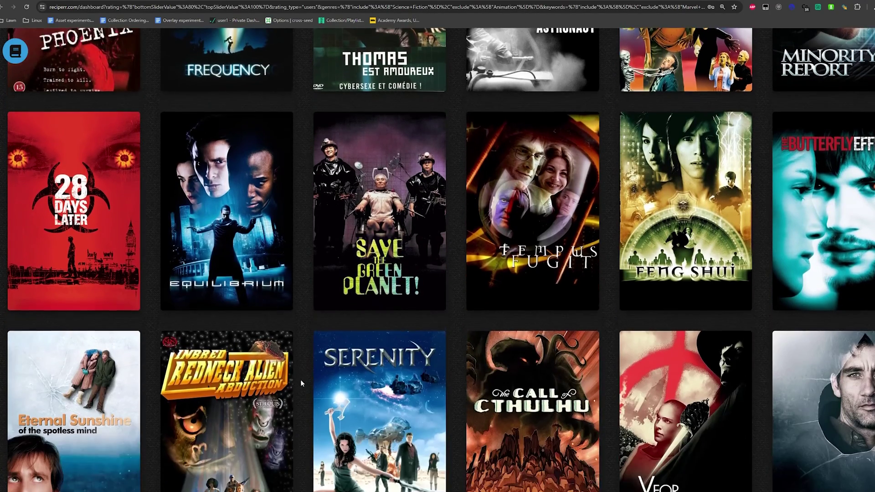
scroll(301, 382, down, 5)
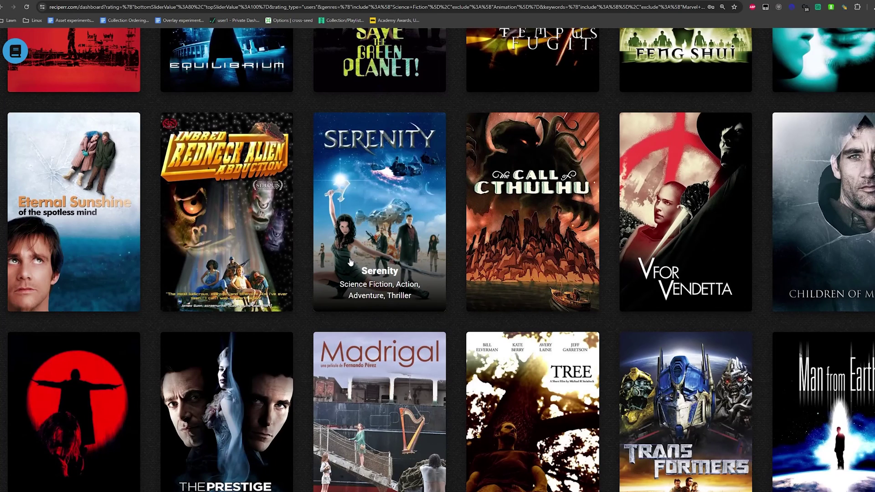